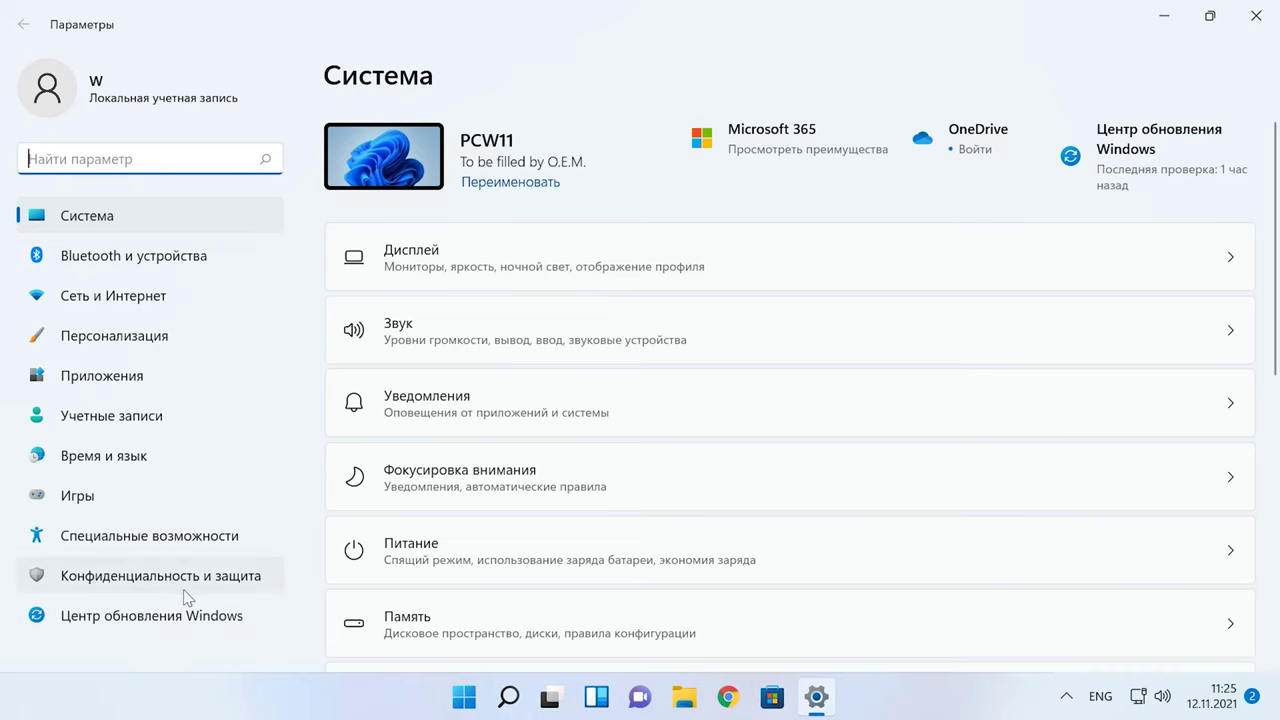
# - Turn off tamper protection (Защита от подделки) in the virus and threat protection settings of Windows Security
pyautogui.click(185, 590)
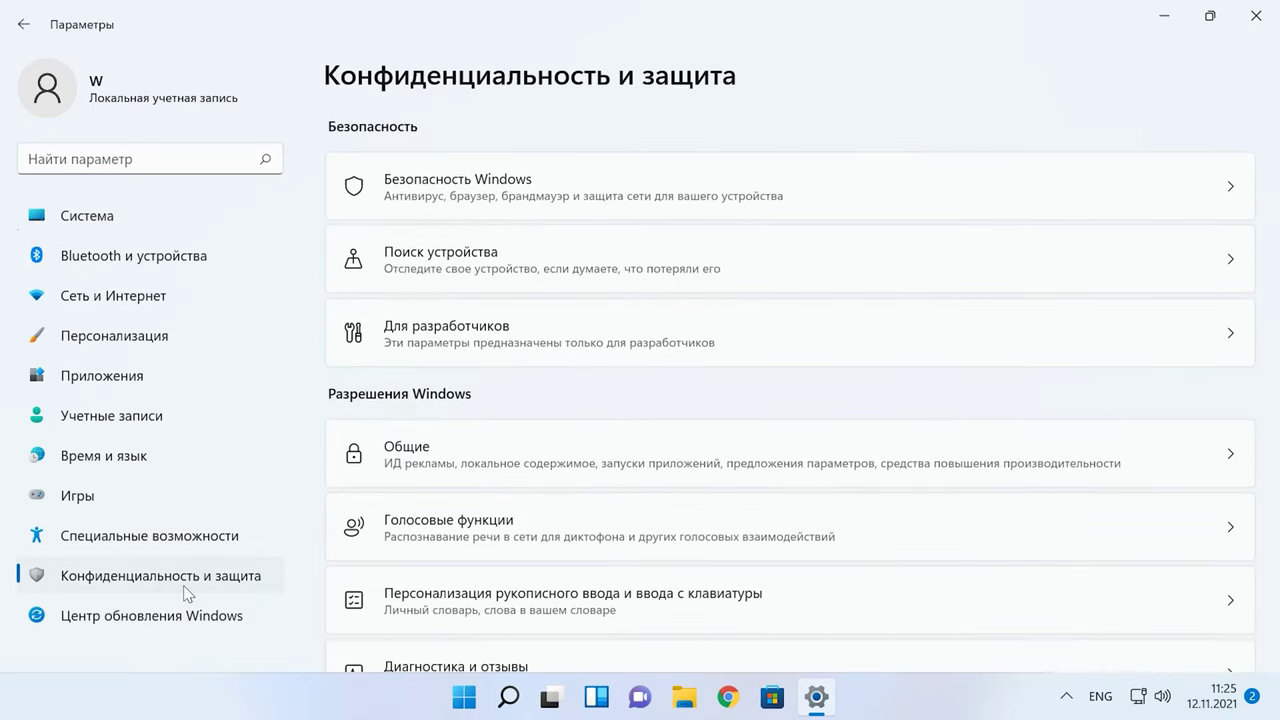
pyautogui.click(497, 188)
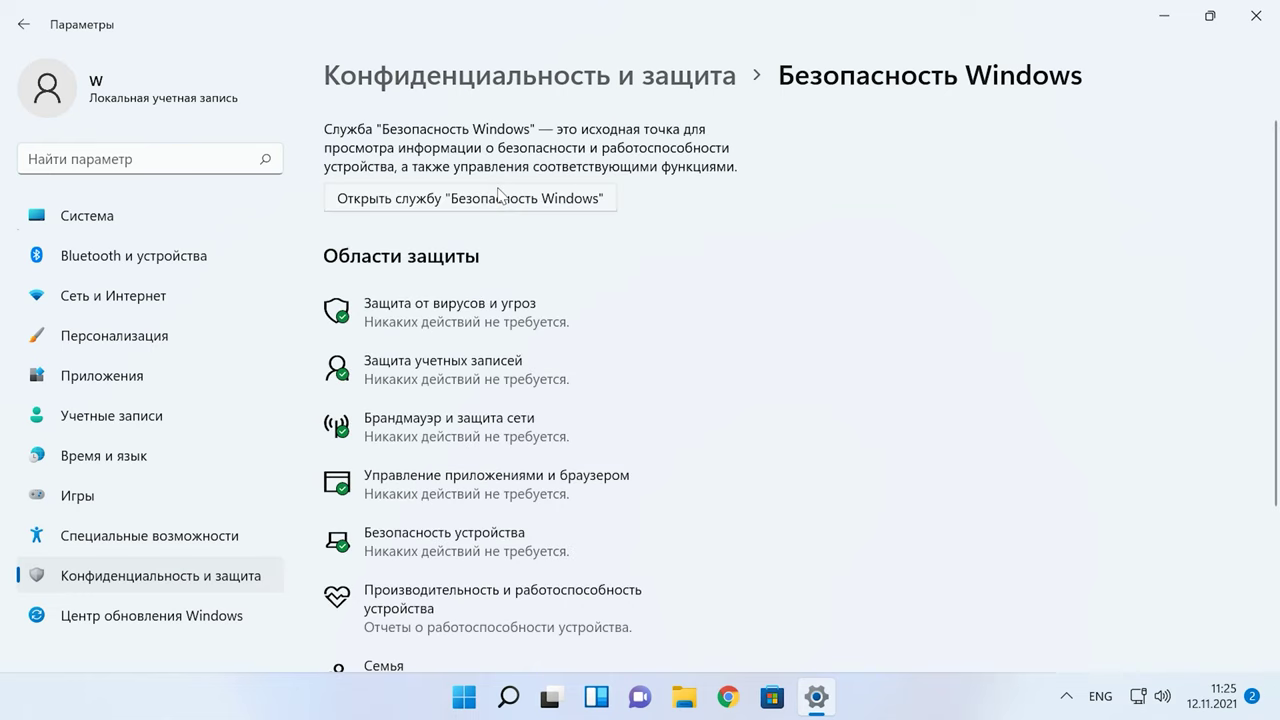
pyautogui.click(432, 320)
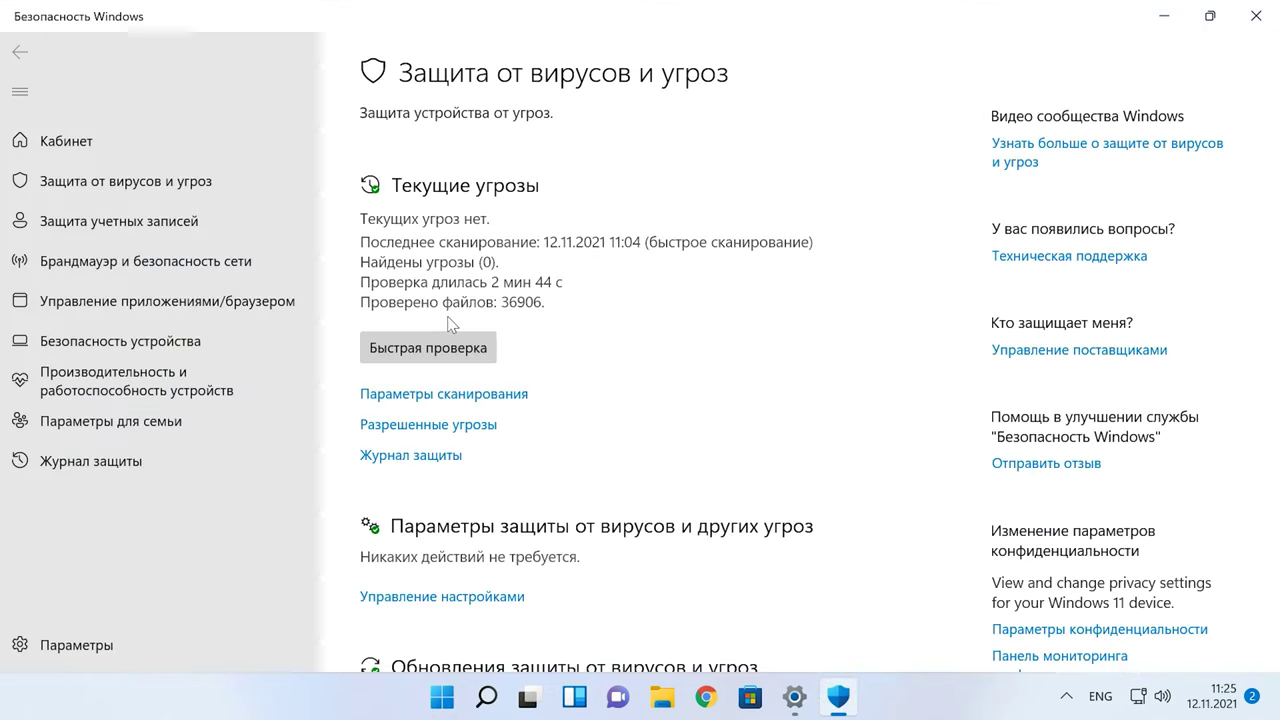
pyautogui.click(432, 600)
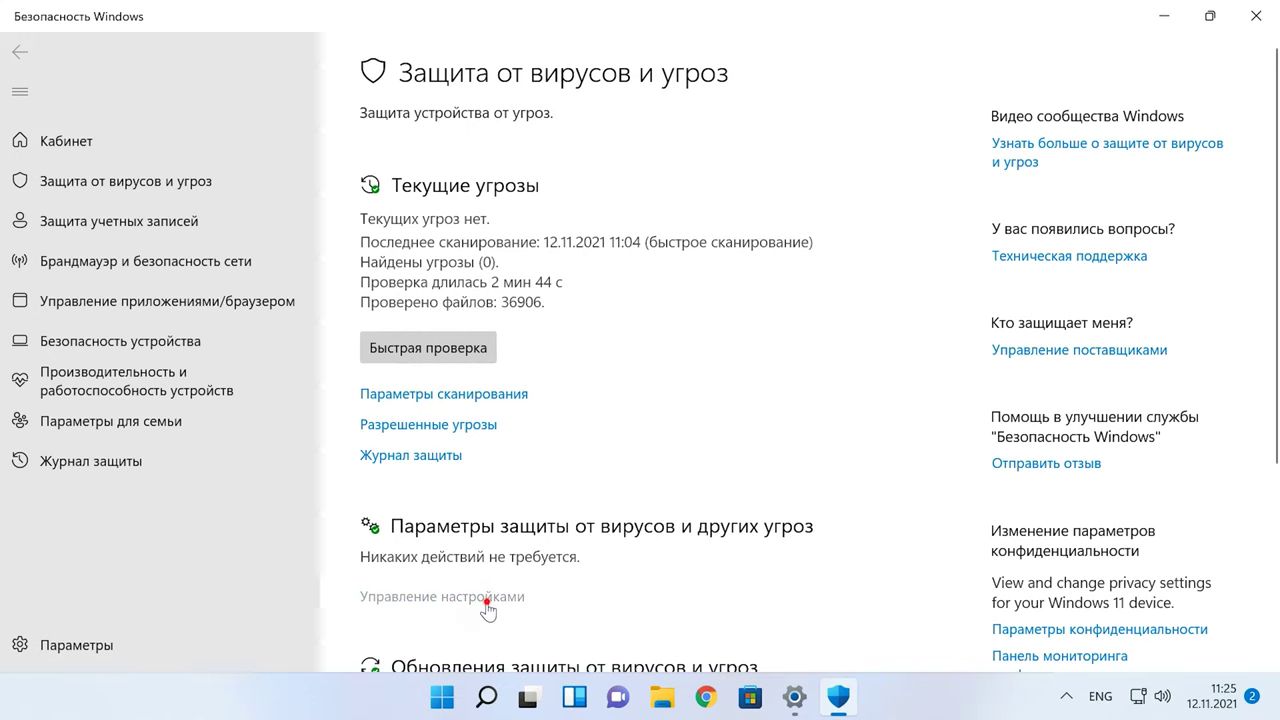
pyautogui.scroll(-5, 489, 610)
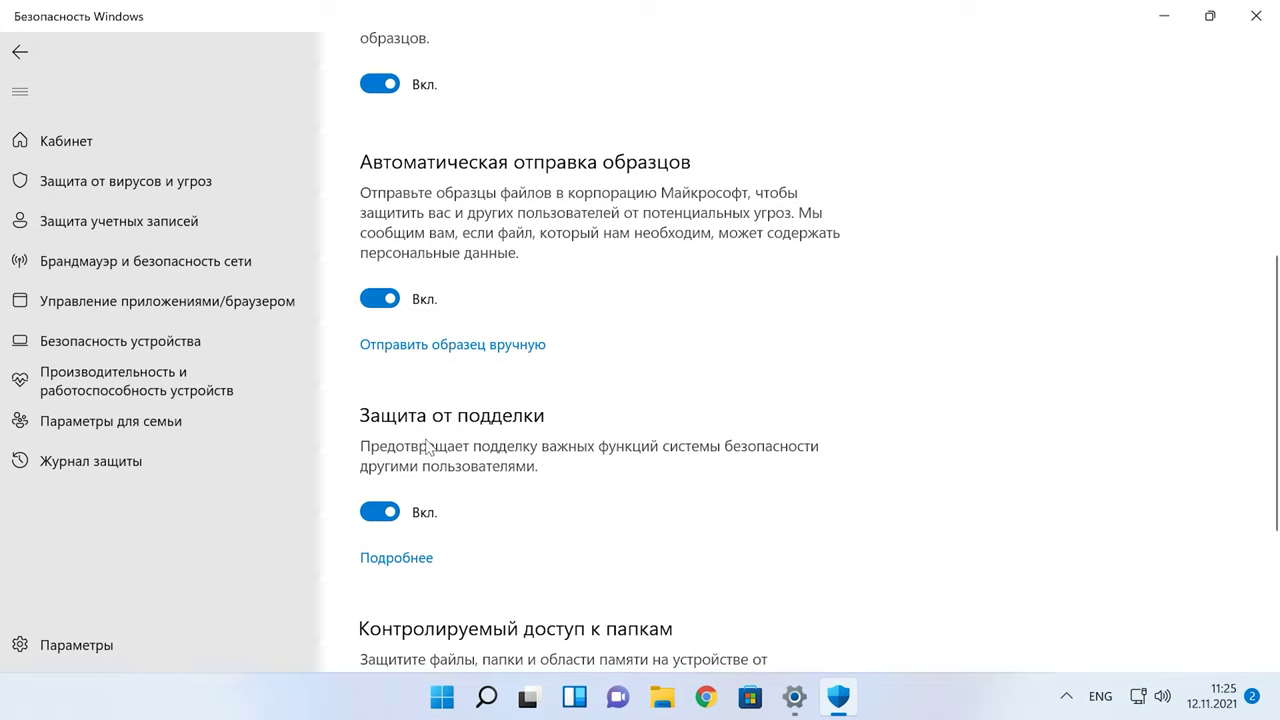
pyautogui.click(393, 512)
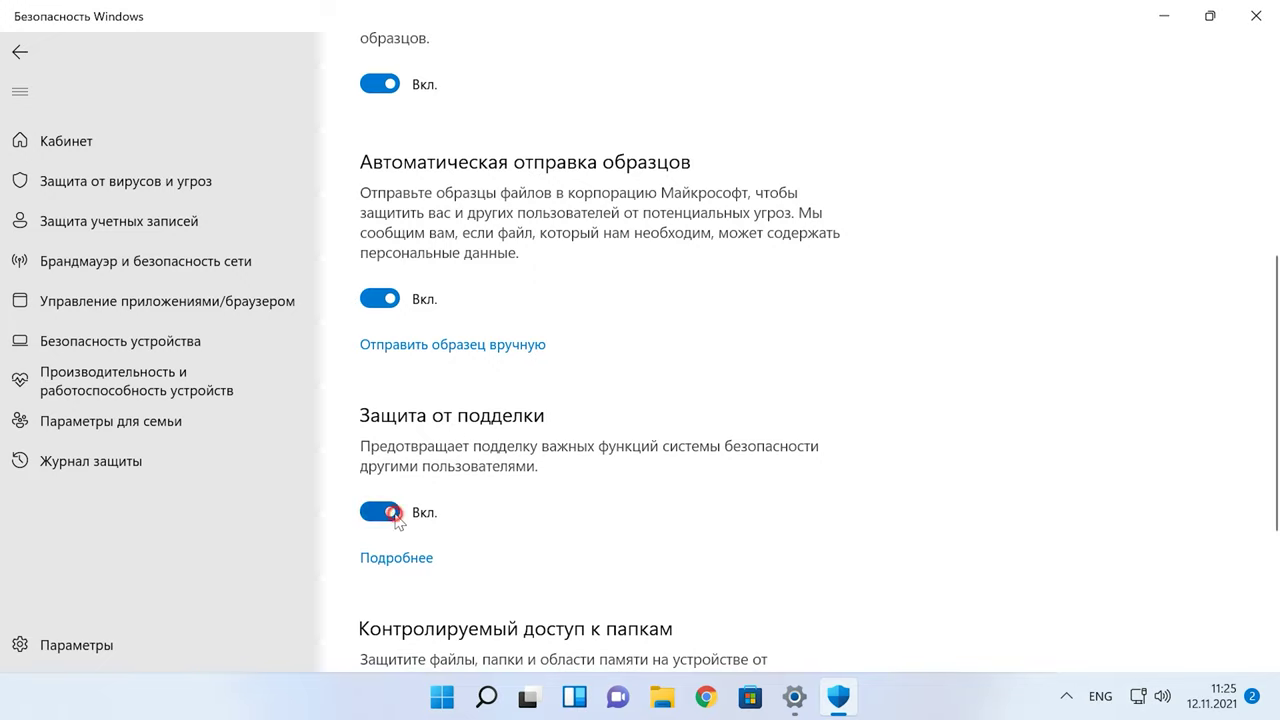
# - Search Windows for "изменение" and open Изменение групповой политики, the Local Group Policy Editor
pyautogui.click(487, 697)
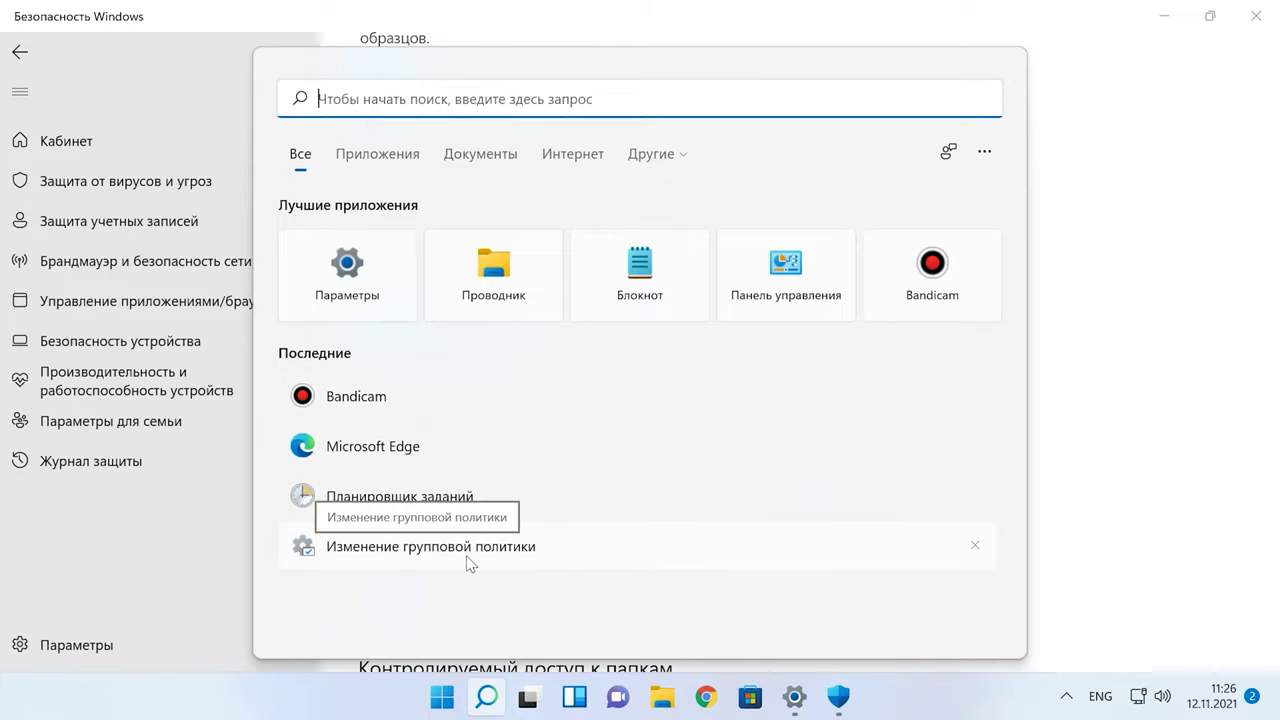
pyautogui.write('изменение')
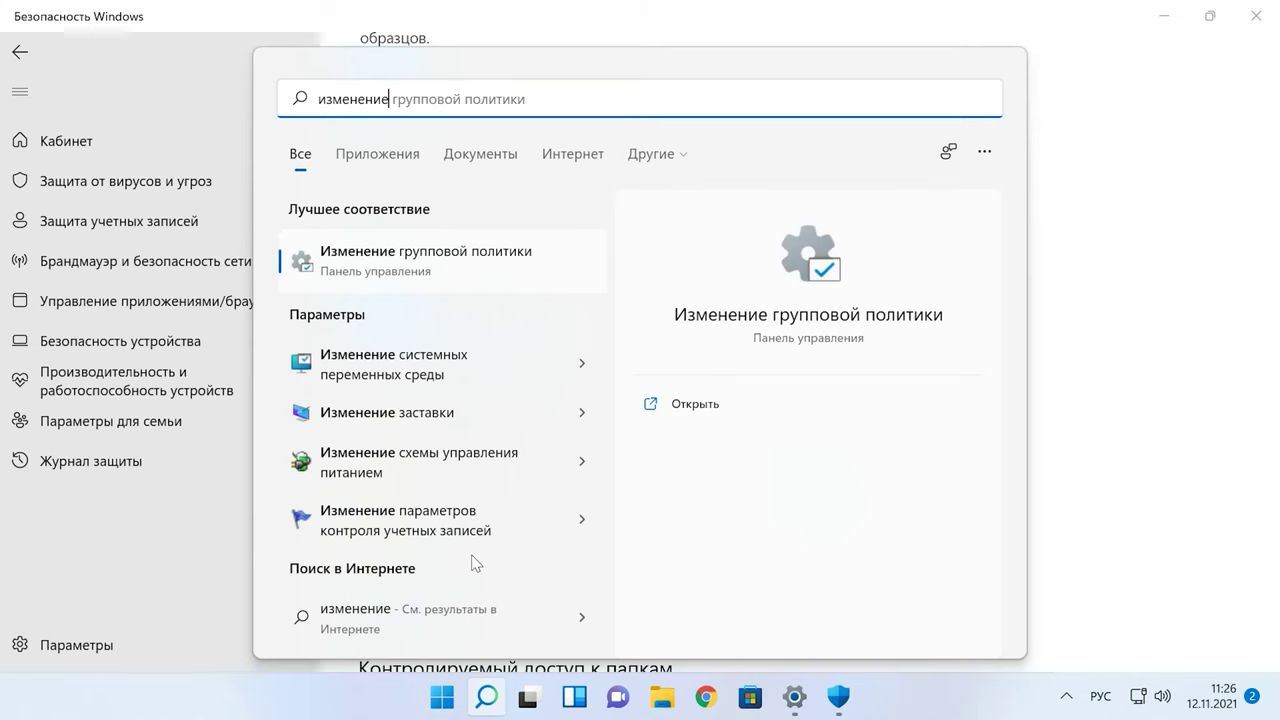
pyautogui.click(470, 270)
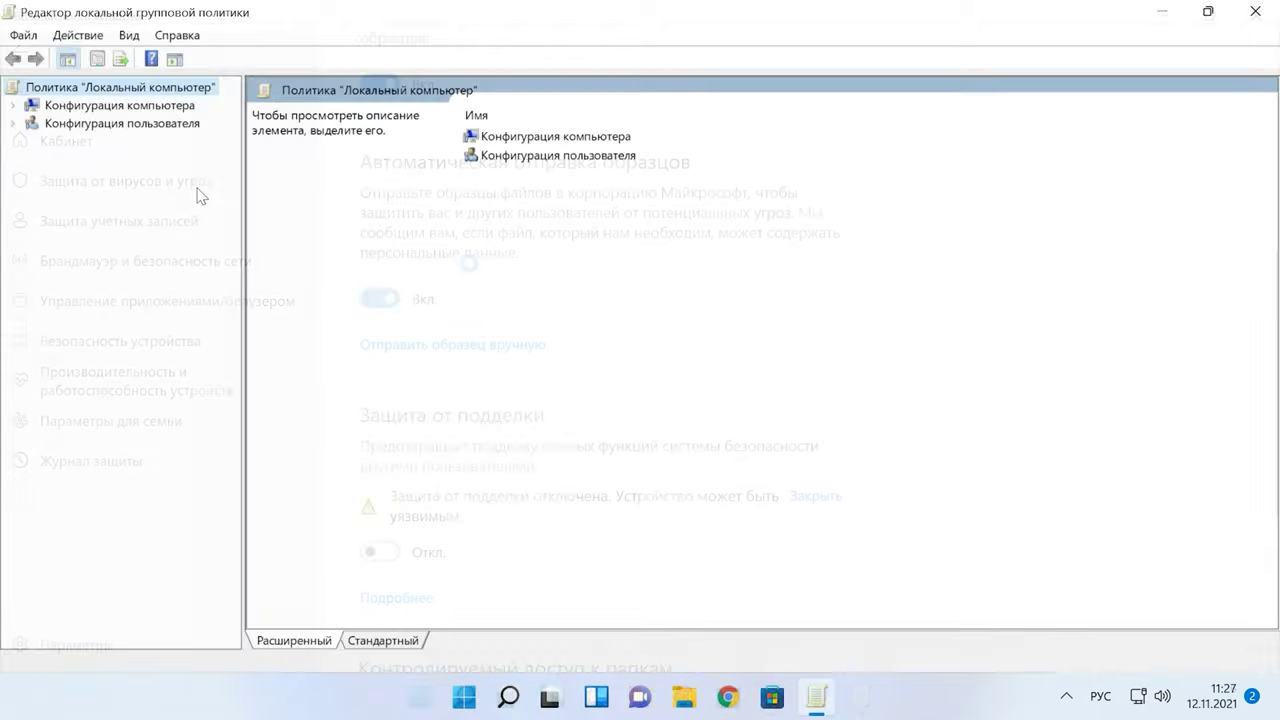
# - Open Антивирусная программа Microsoft Defender under Конфигурация компьютера, Административные шаблоны, Компоненты Windows, and widen the tree area
pyautogui.click(11, 108)
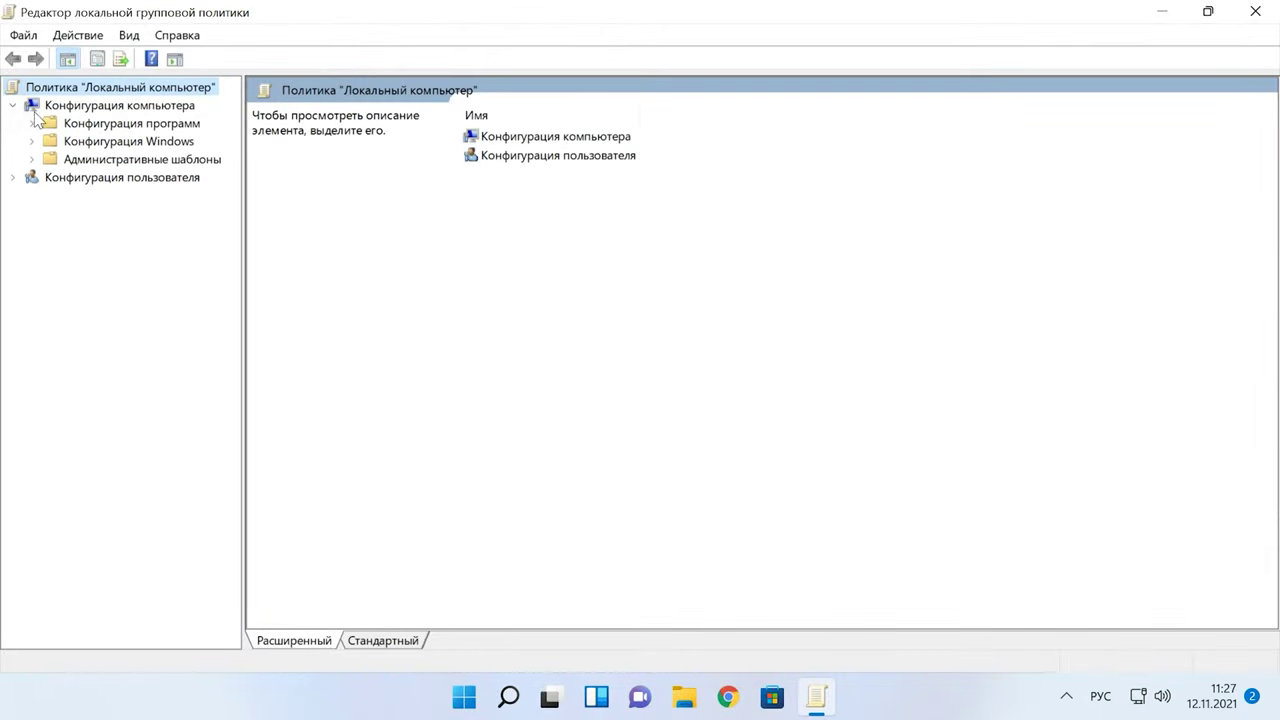
pyautogui.click(118, 106)
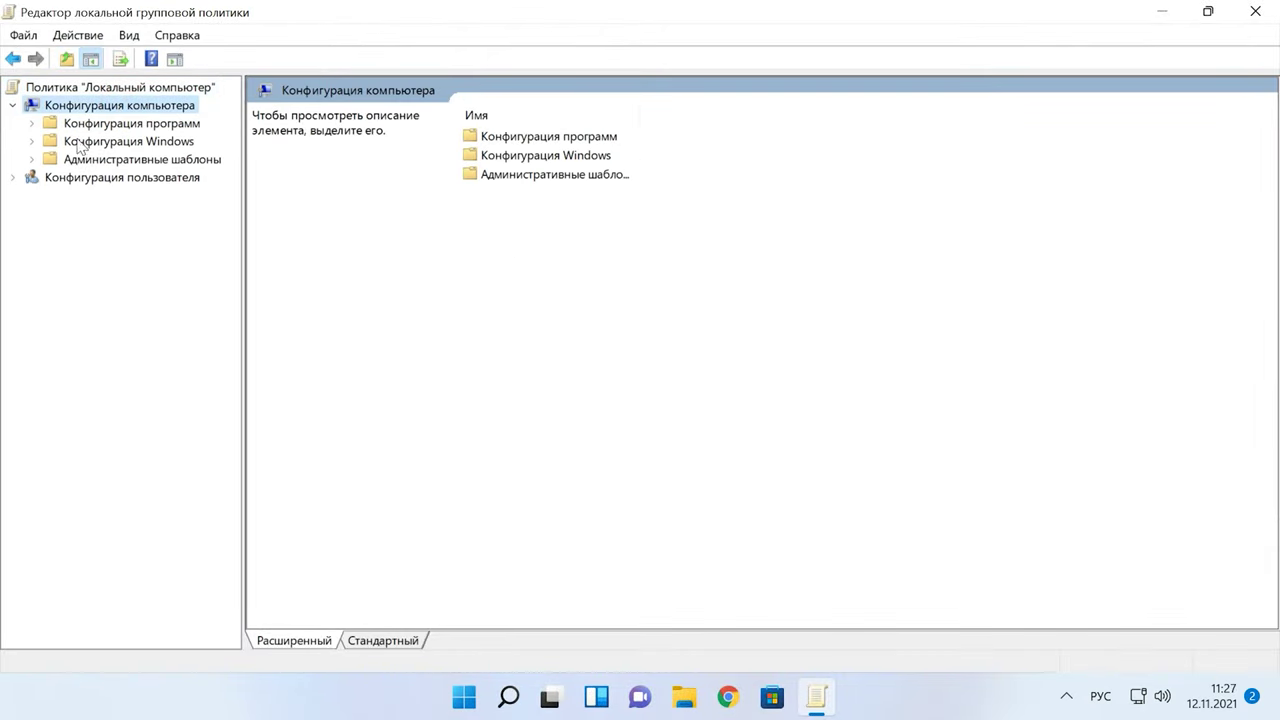
pyautogui.click(32, 160)
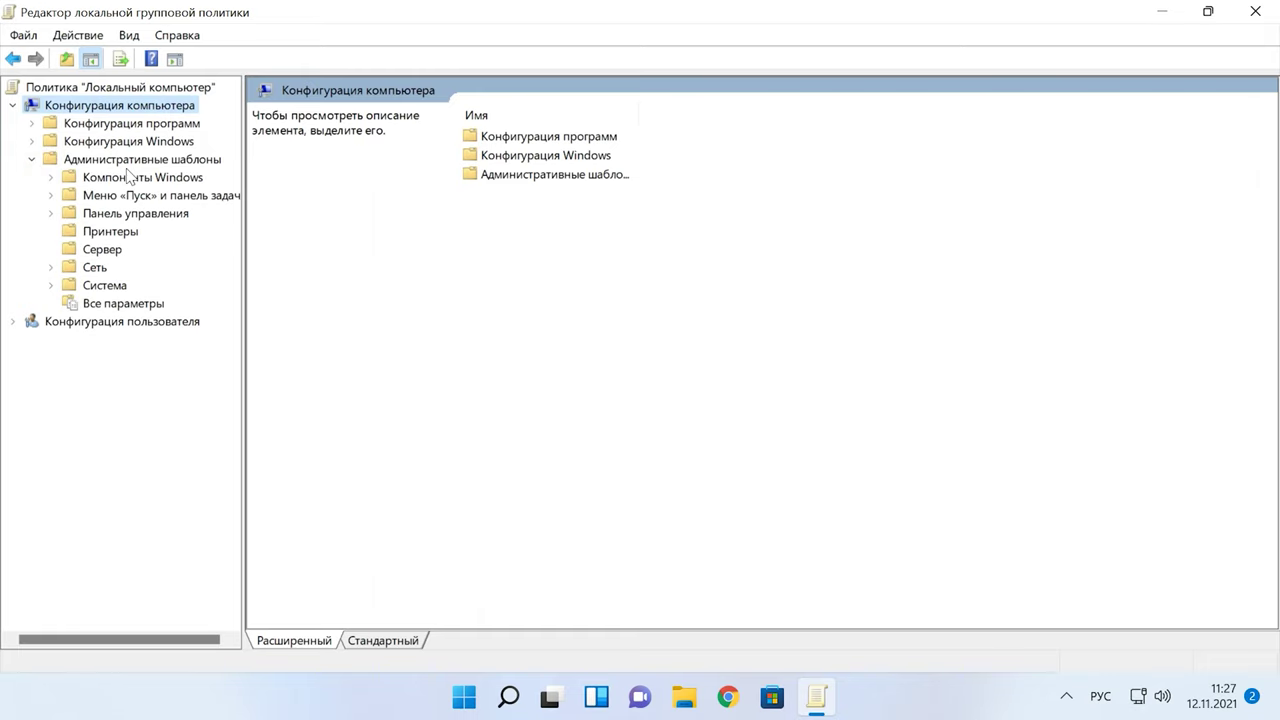
pyautogui.click(50, 177)
pyautogui.moveTo(243, 214); pyautogui.dragTo(438, 229)
pyautogui.click(250, 395)
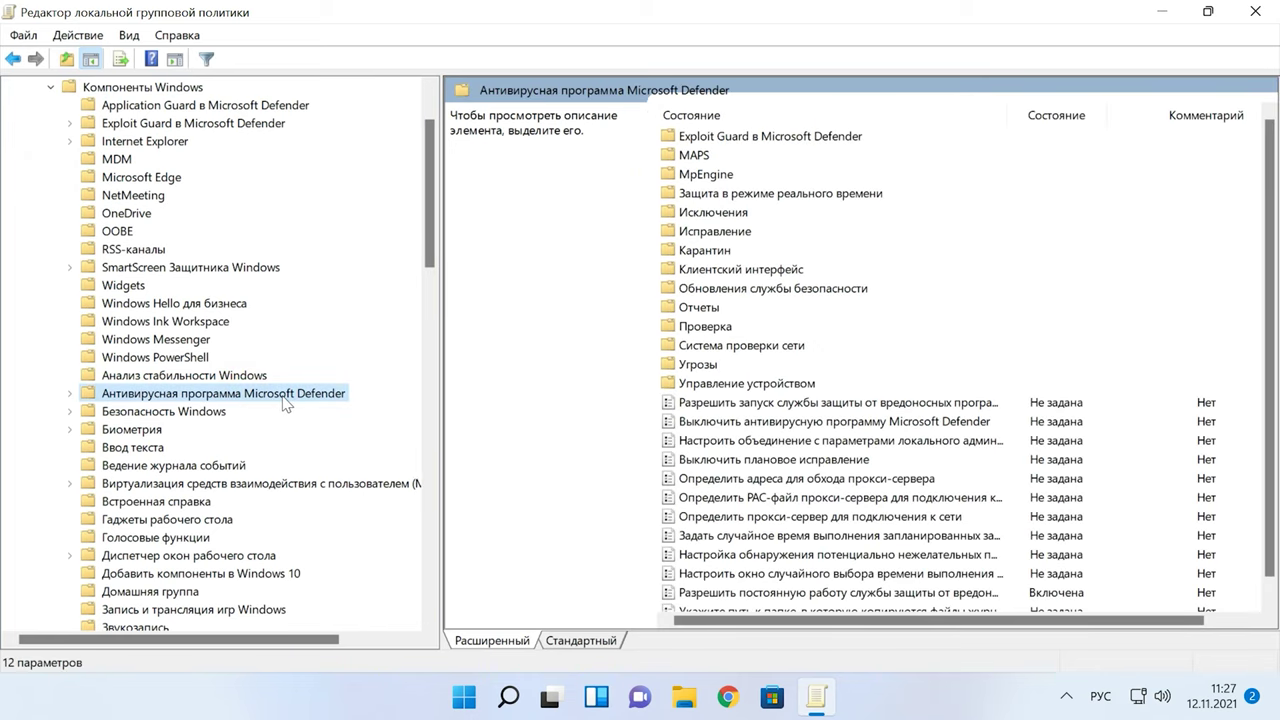
# - Set the policy "Выключить антивирусную программу Microsoft Defender" to Включено and apply it
pyautogui.click(834, 426)
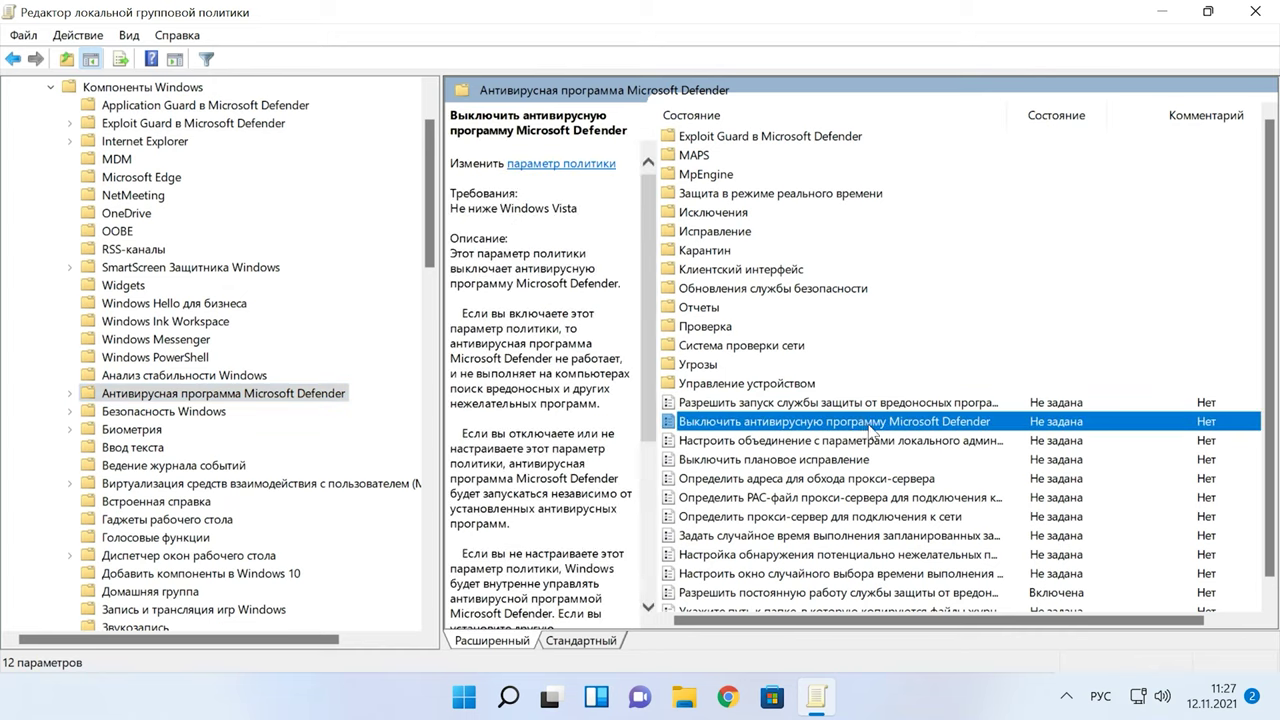
pyautogui.rightClick(871, 429)
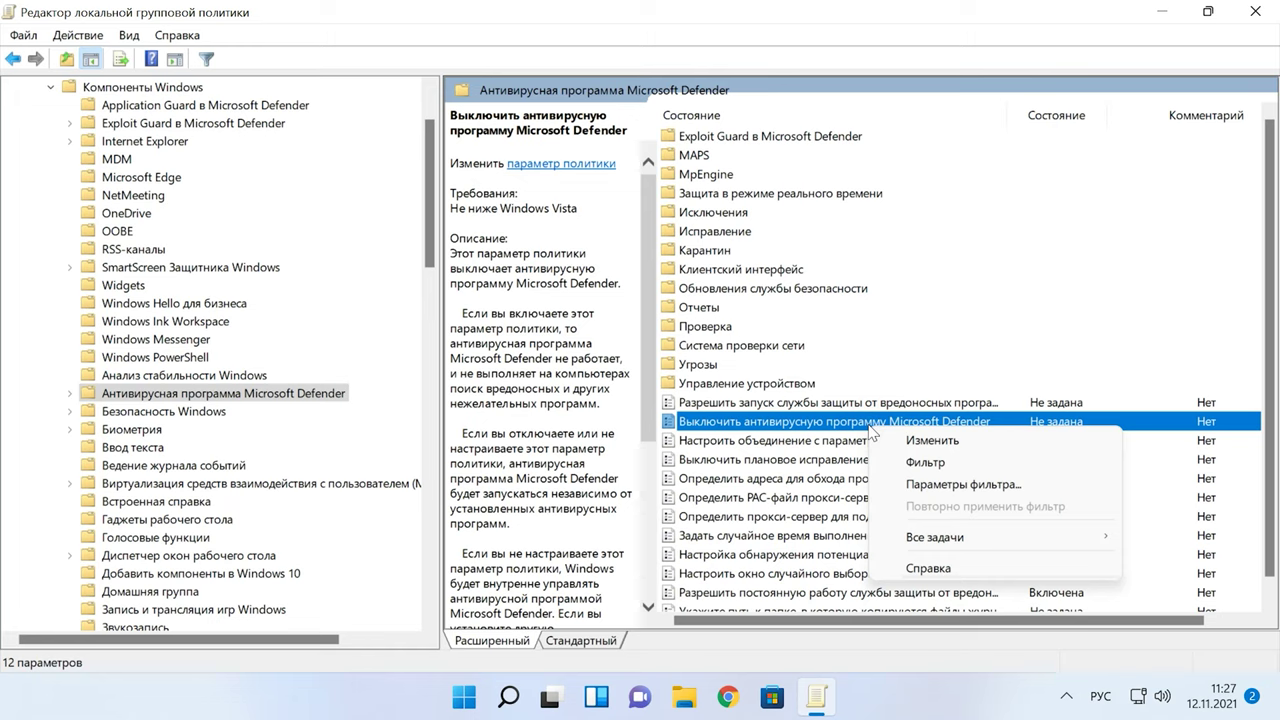
pyautogui.click(950, 443)
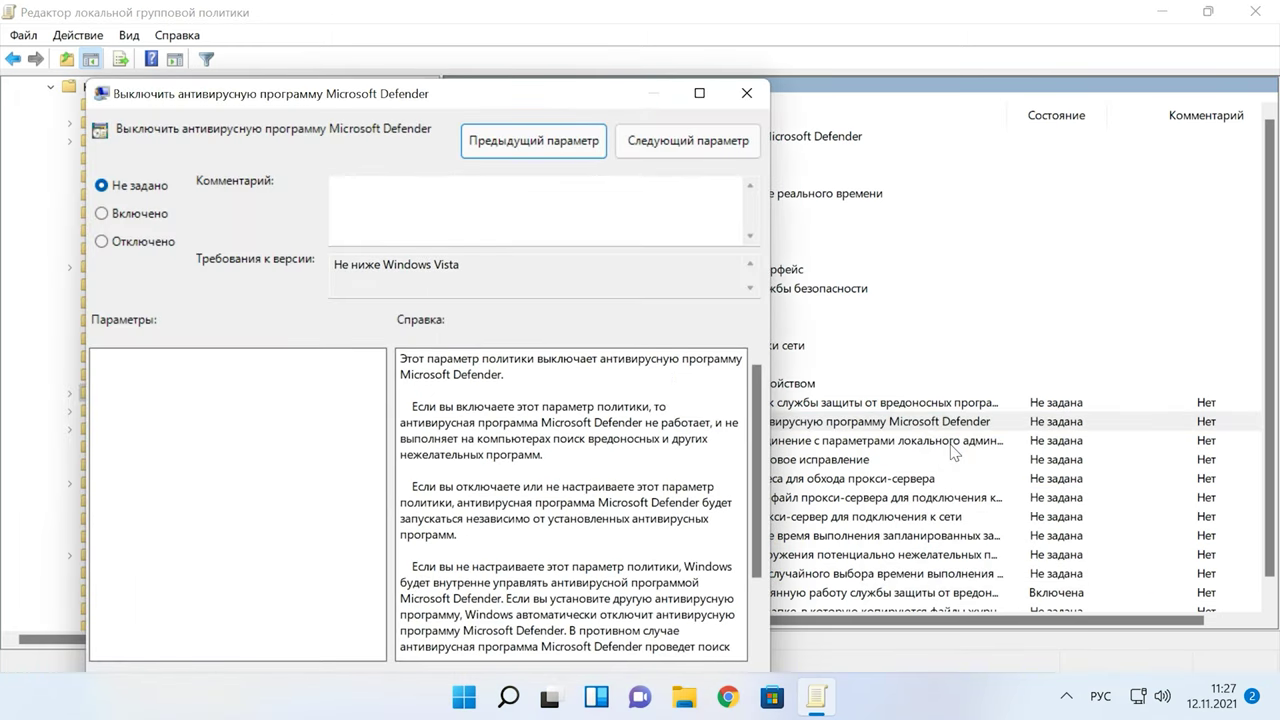
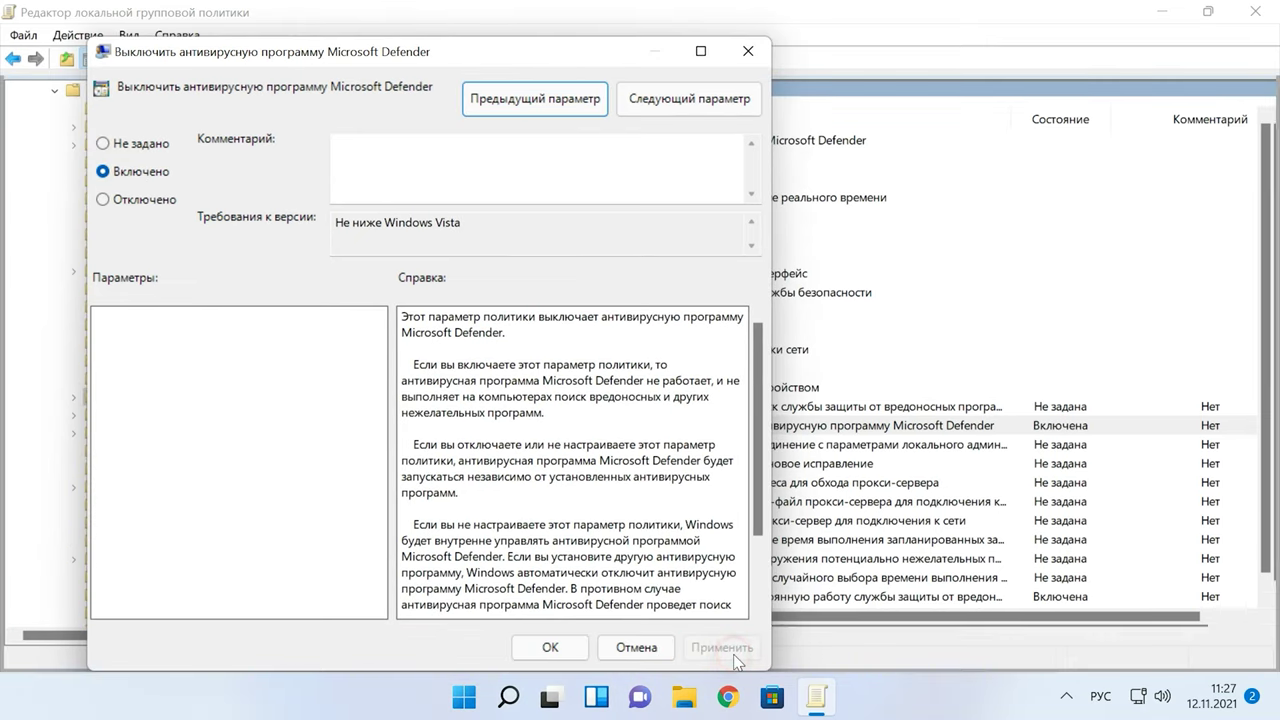
pyautogui.click(549, 648)
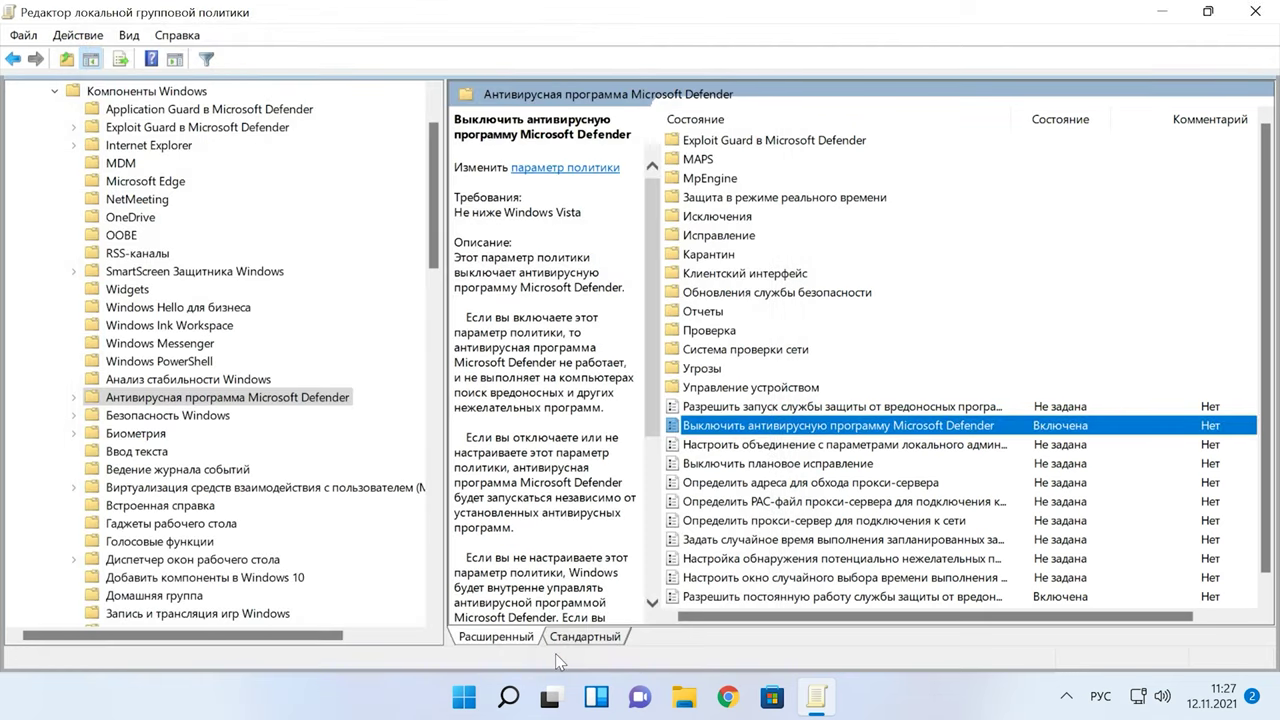
# - Set the policy "Разрешить постоянную работу службы защиты от вредоносных программ" to Отключено and apply it
pyautogui.click(840, 597)
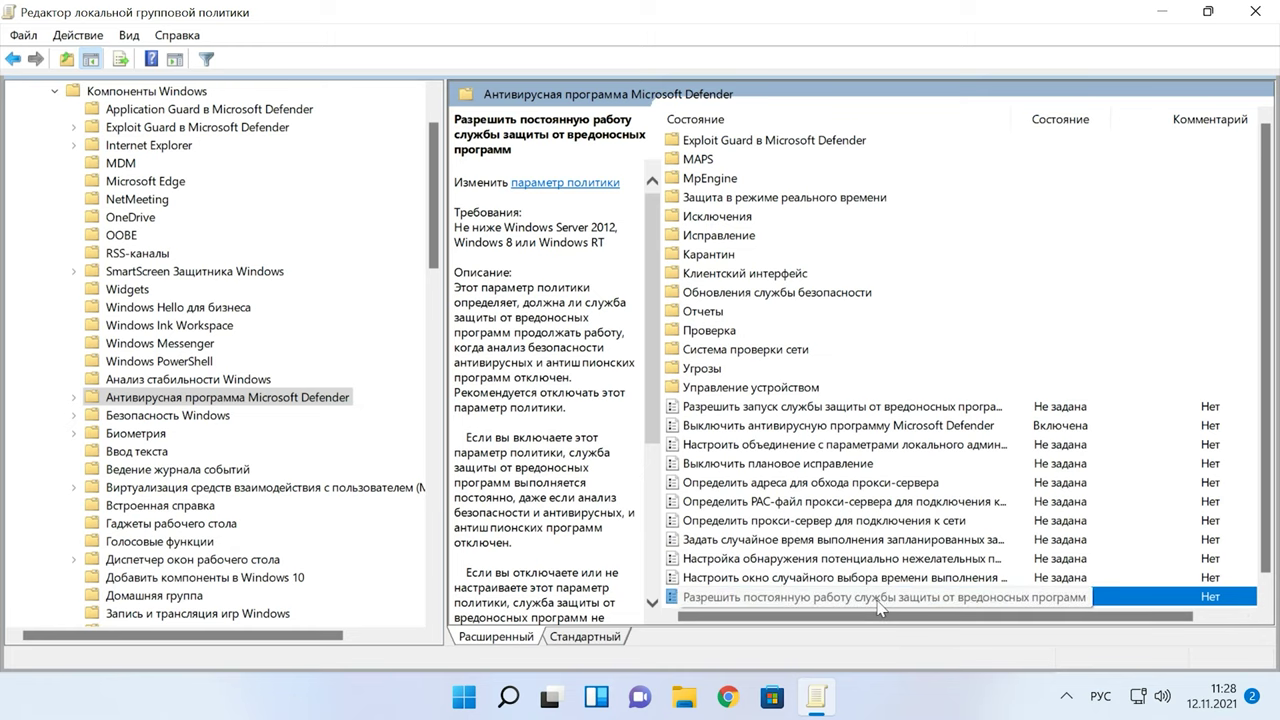
pyautogui.rightClick(880, 605)
pyautogui.click(938, 452)
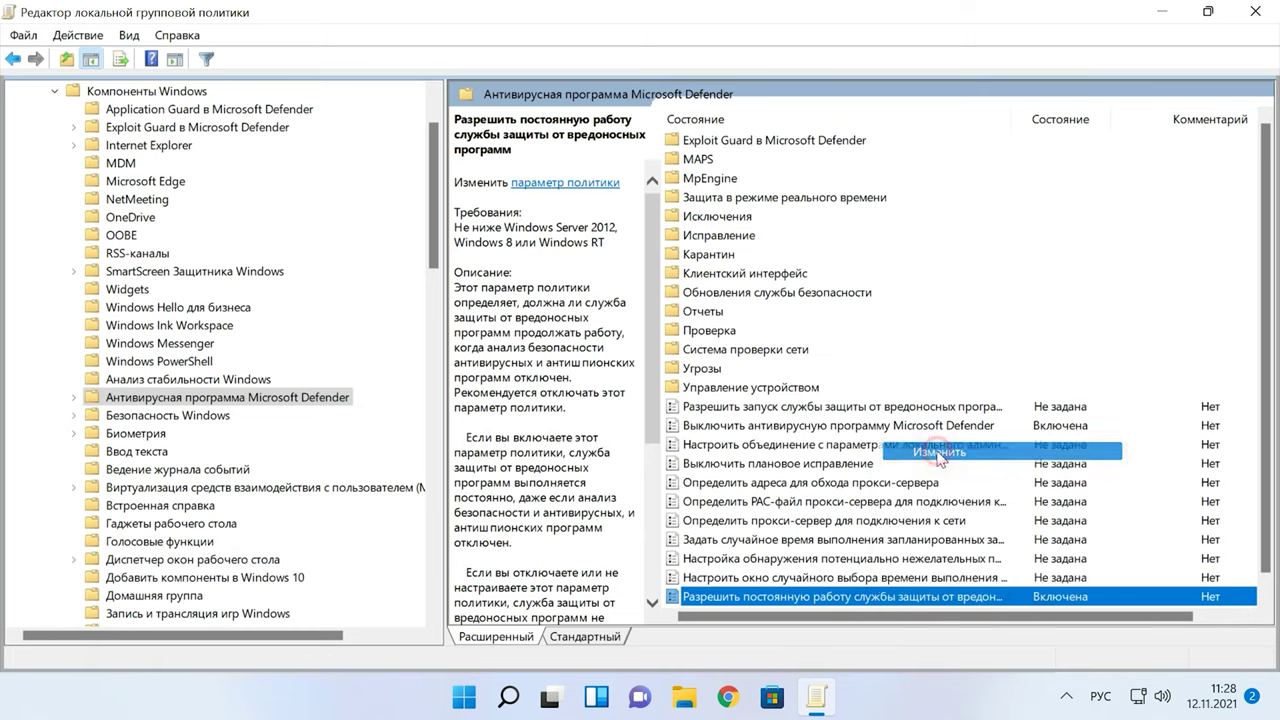
pyautogui.moveTo(535, 95); pyautogui.dragTo(527, 33)
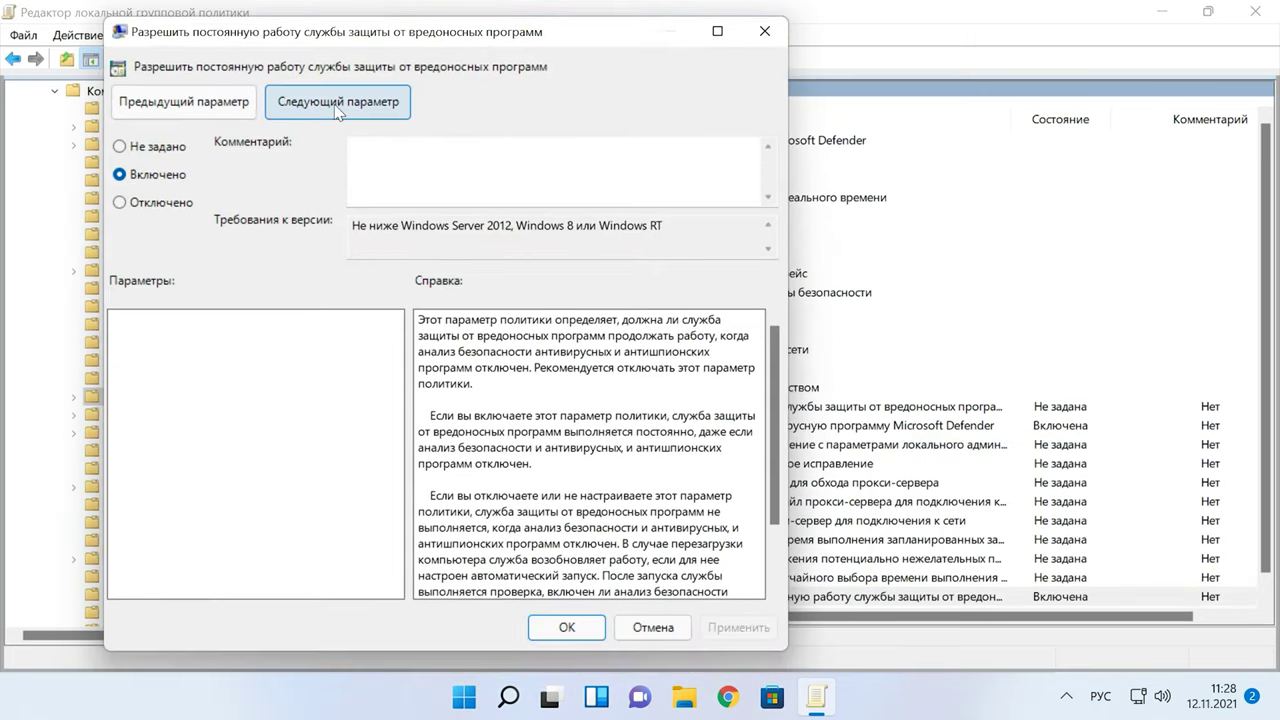
pyautogui.click(146, 203)
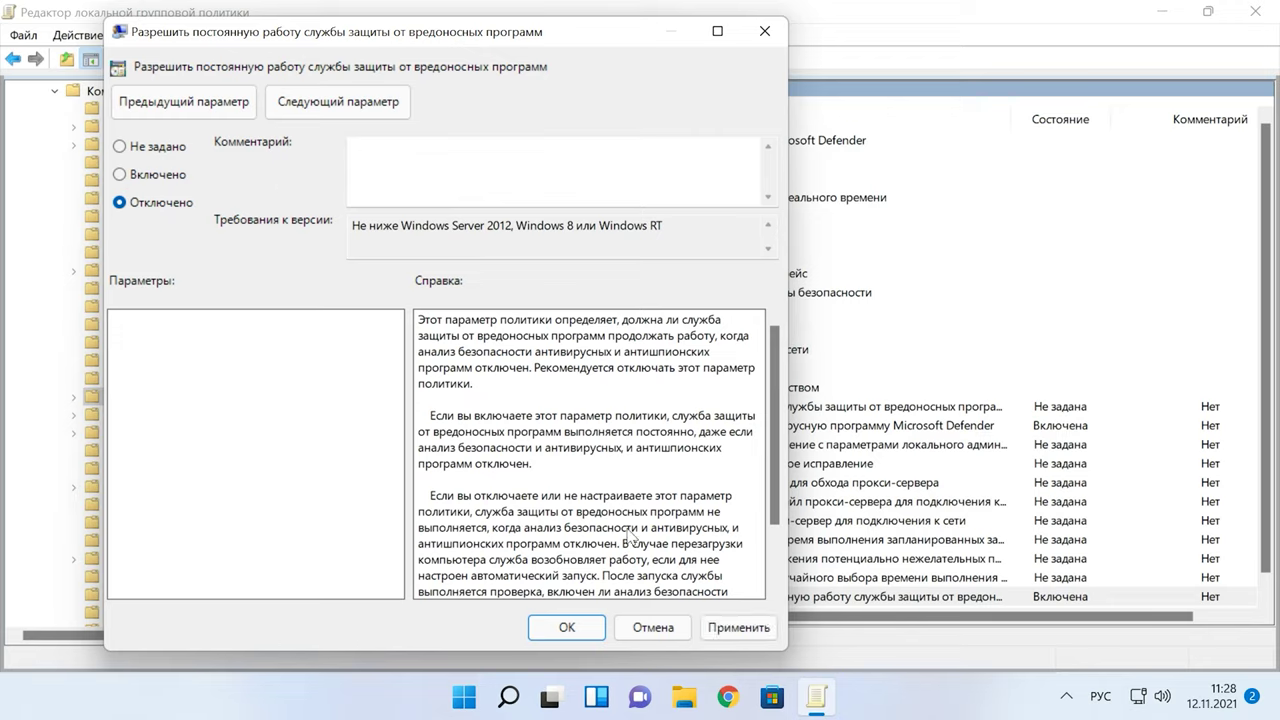
pyautogui.click(745, 637)
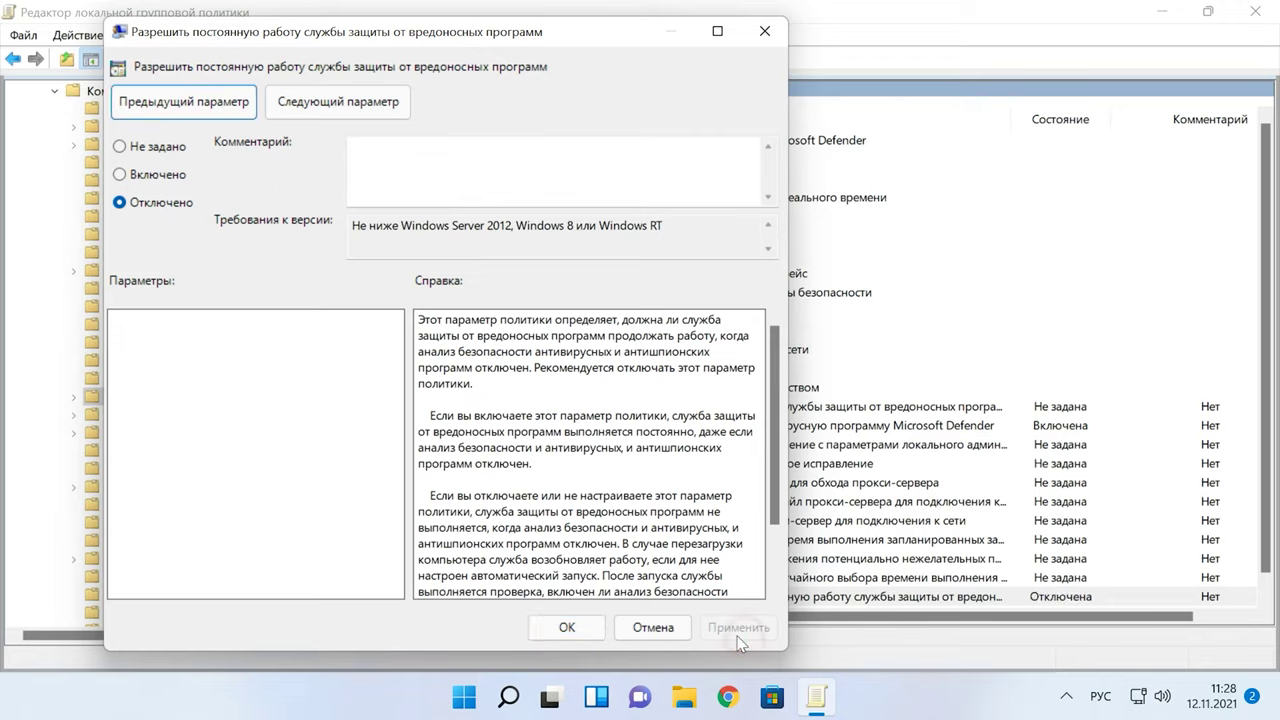
pyautogui.click(570, 630)
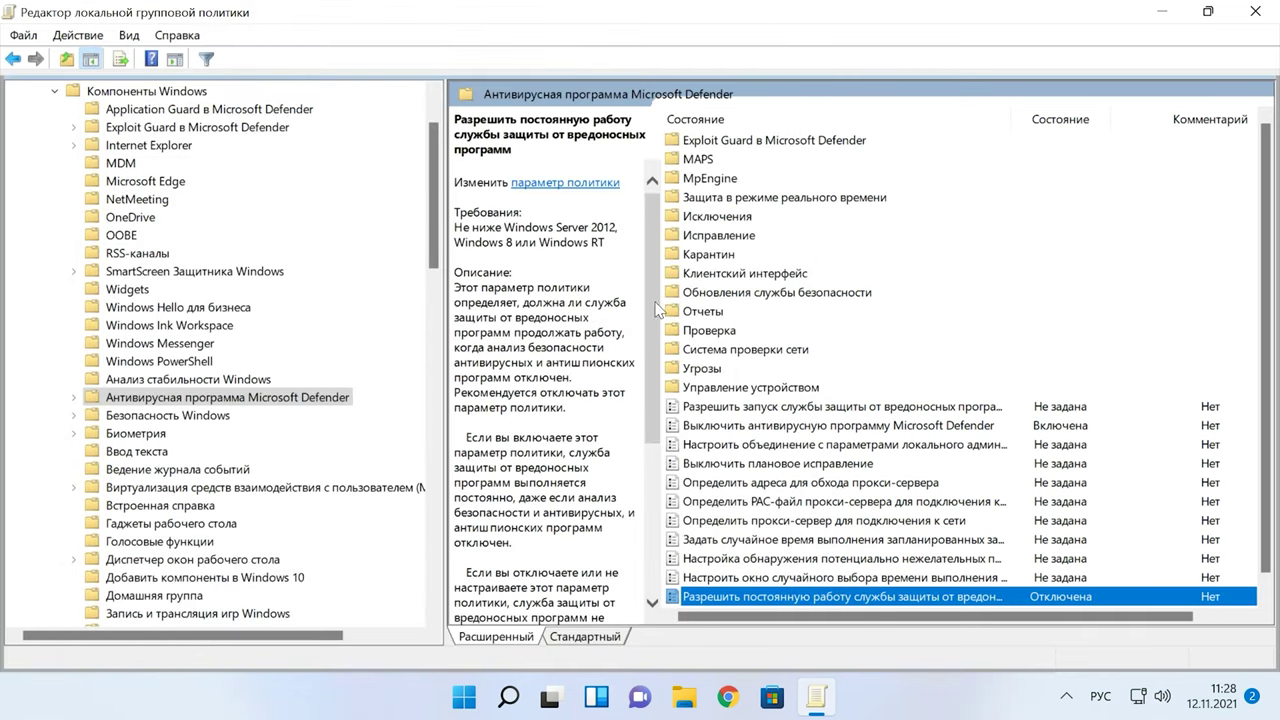
# - In the Защита в режиме реального времени folder, set the policy "Выключить защиту в реальном времени" to Включено and apply it
pyautogui.doubleClick(820, 198)
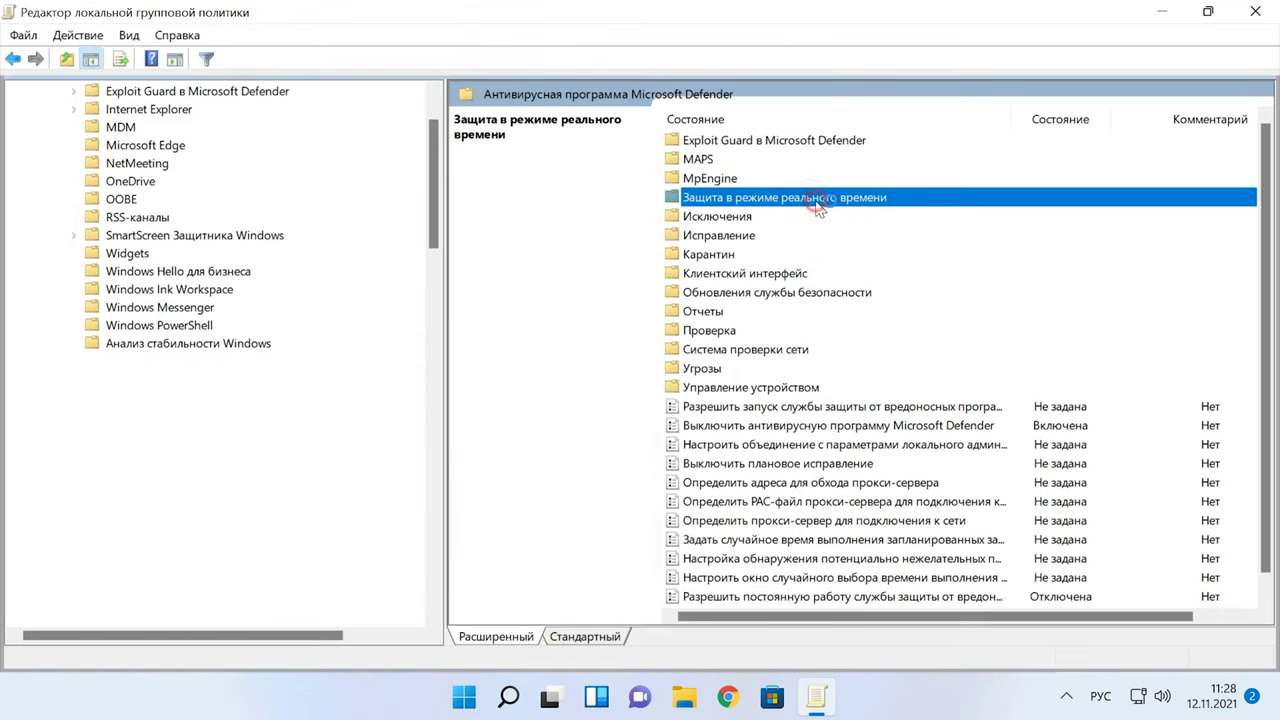
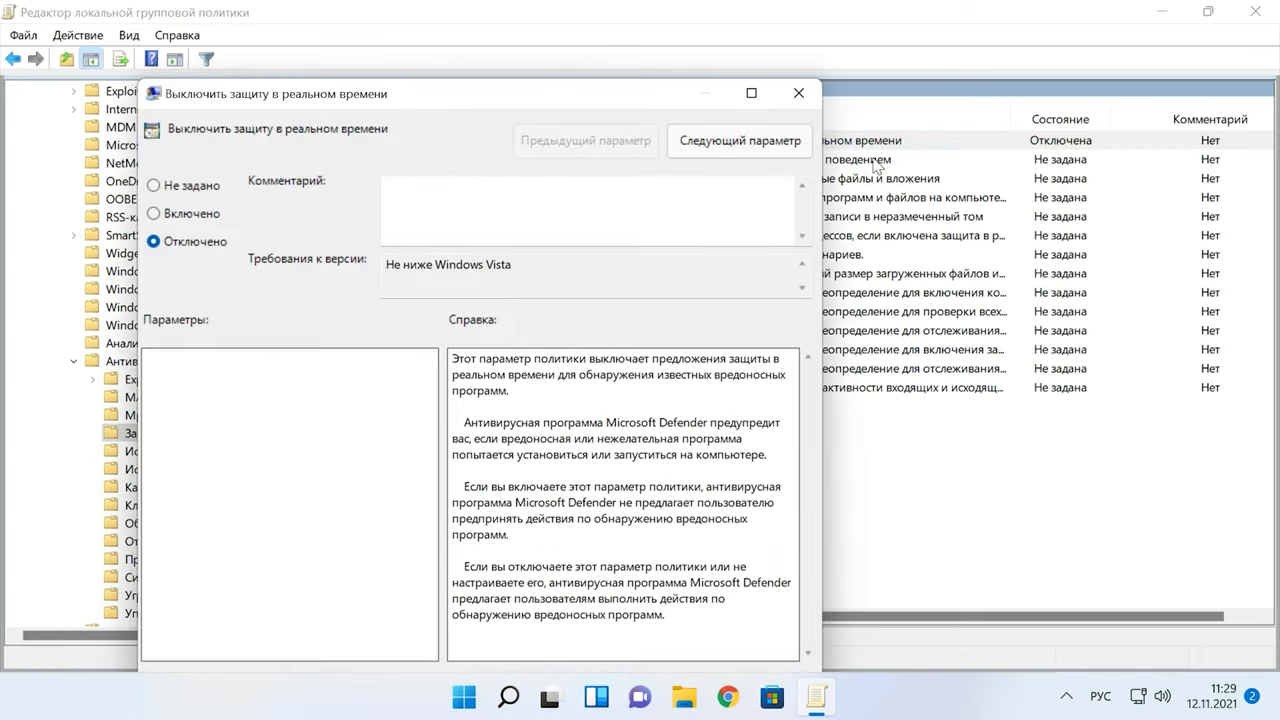
pyautogui.click(199, 218)
pyautogui.moveTo(424, 95); pyautogui.dragTo(416, 28)
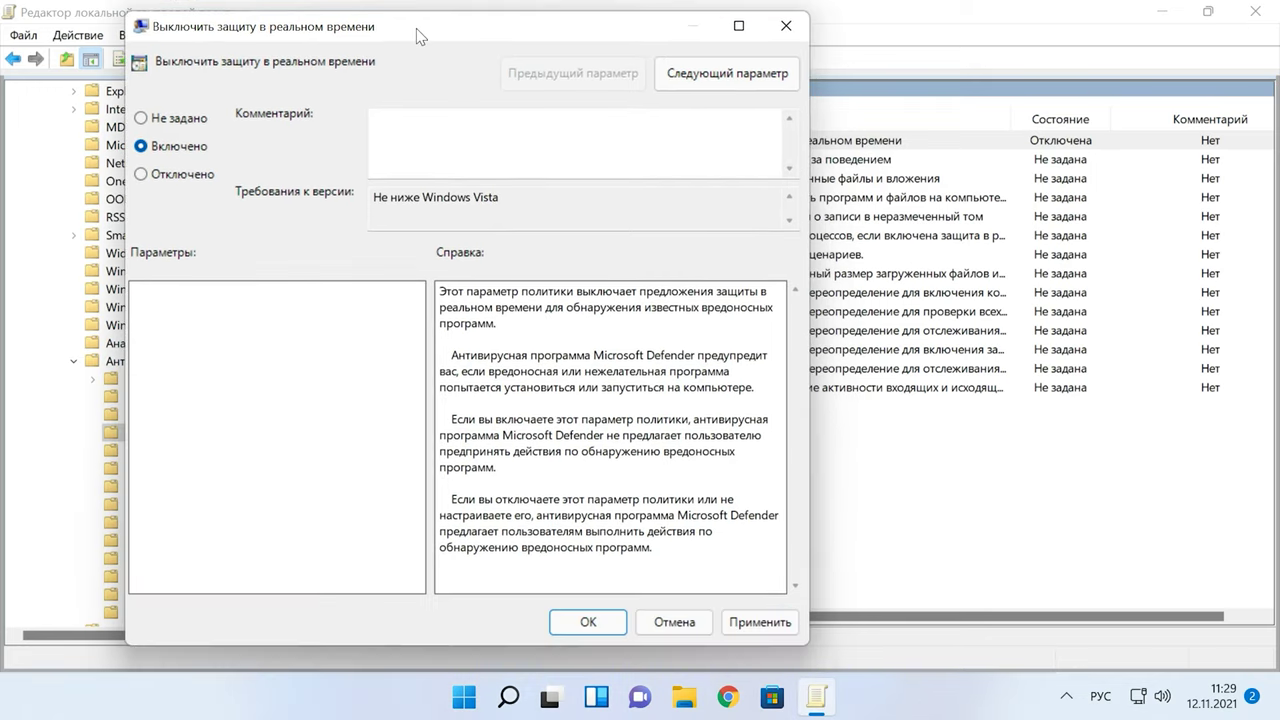
pyautogui.click(757, 625)
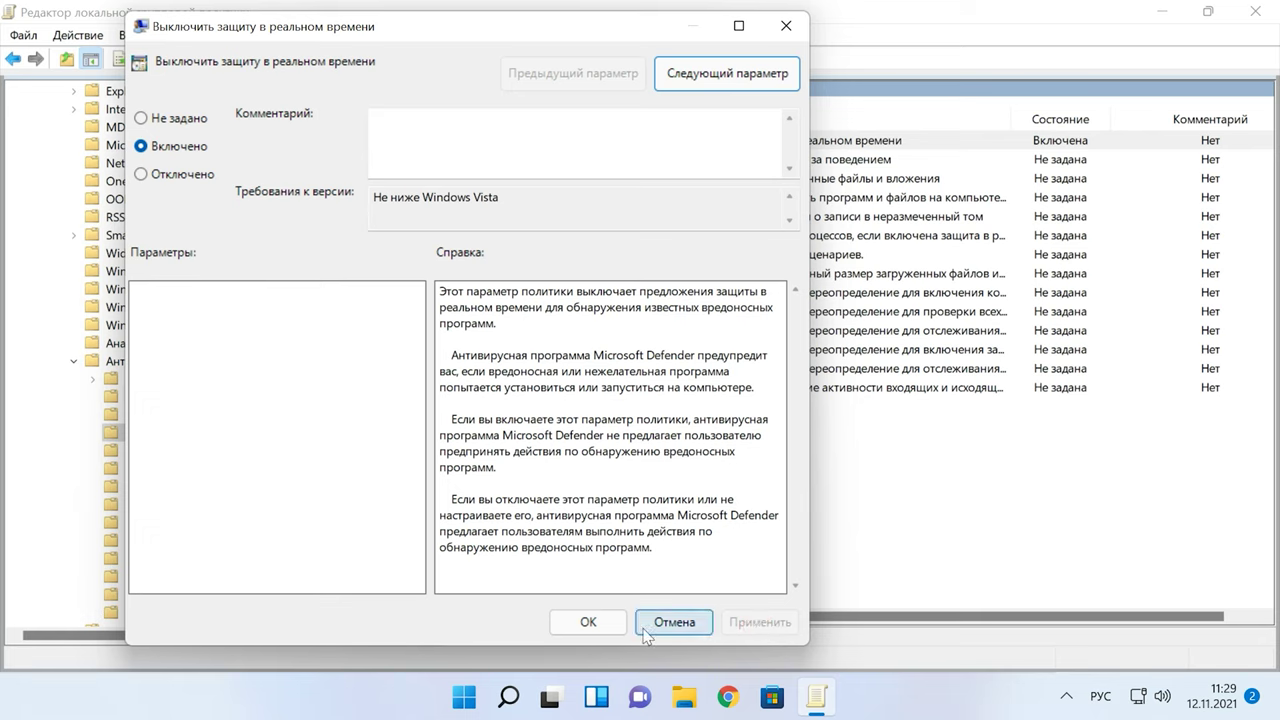
pyautogui.click(588, 622)
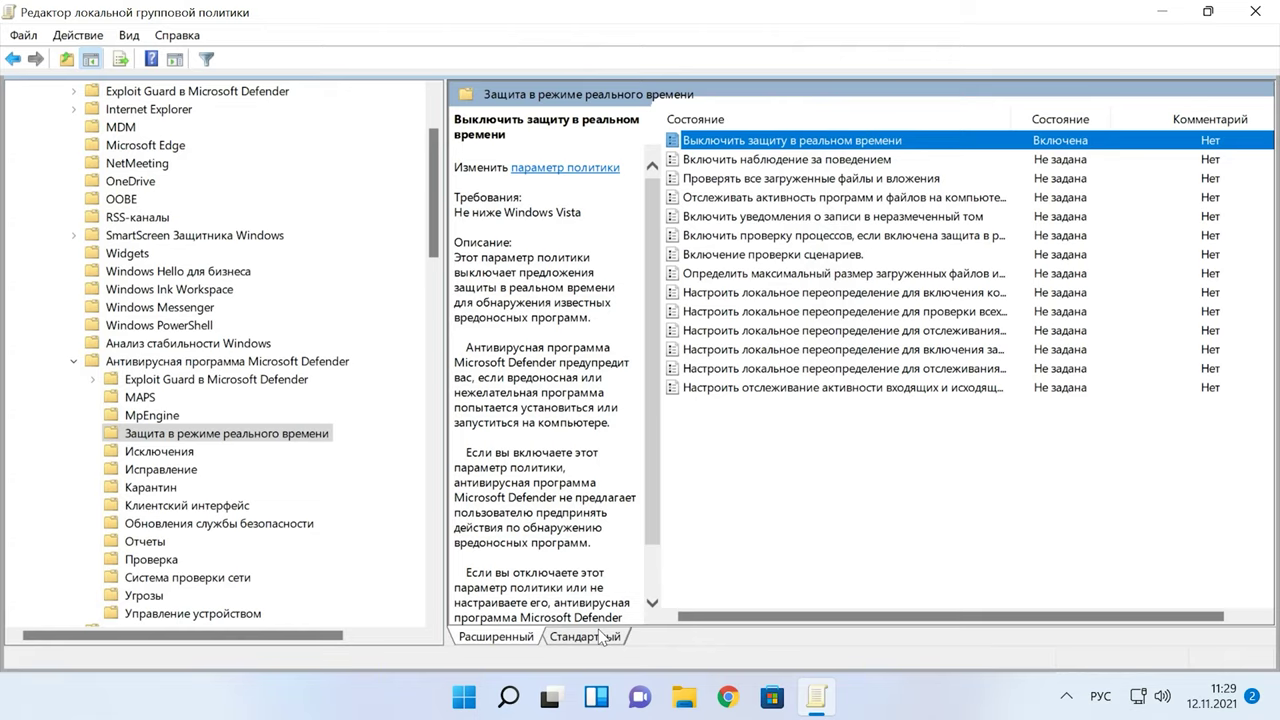
# - Search Windows for "планиро" and open the Task Scheduler (Планировщик заданий)
pyautogui.click(509, 697)
pyautogui.write('планиро')
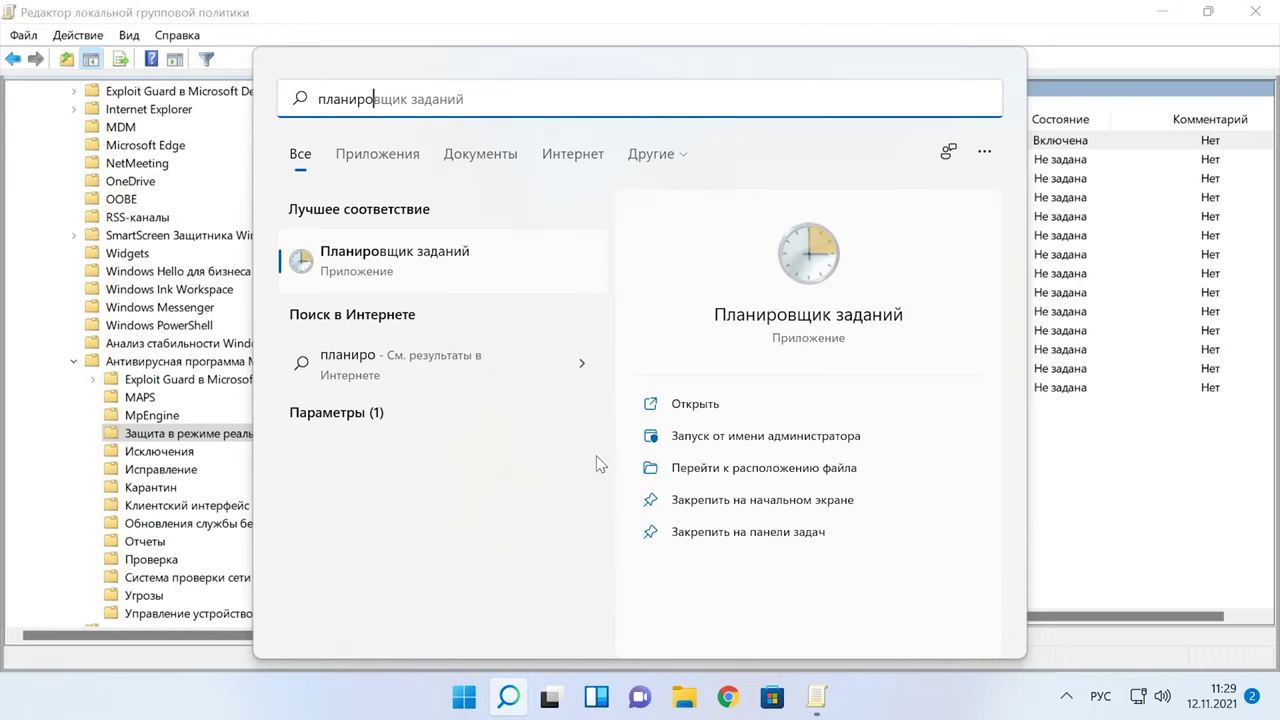
pyautogui.click(447, 268)
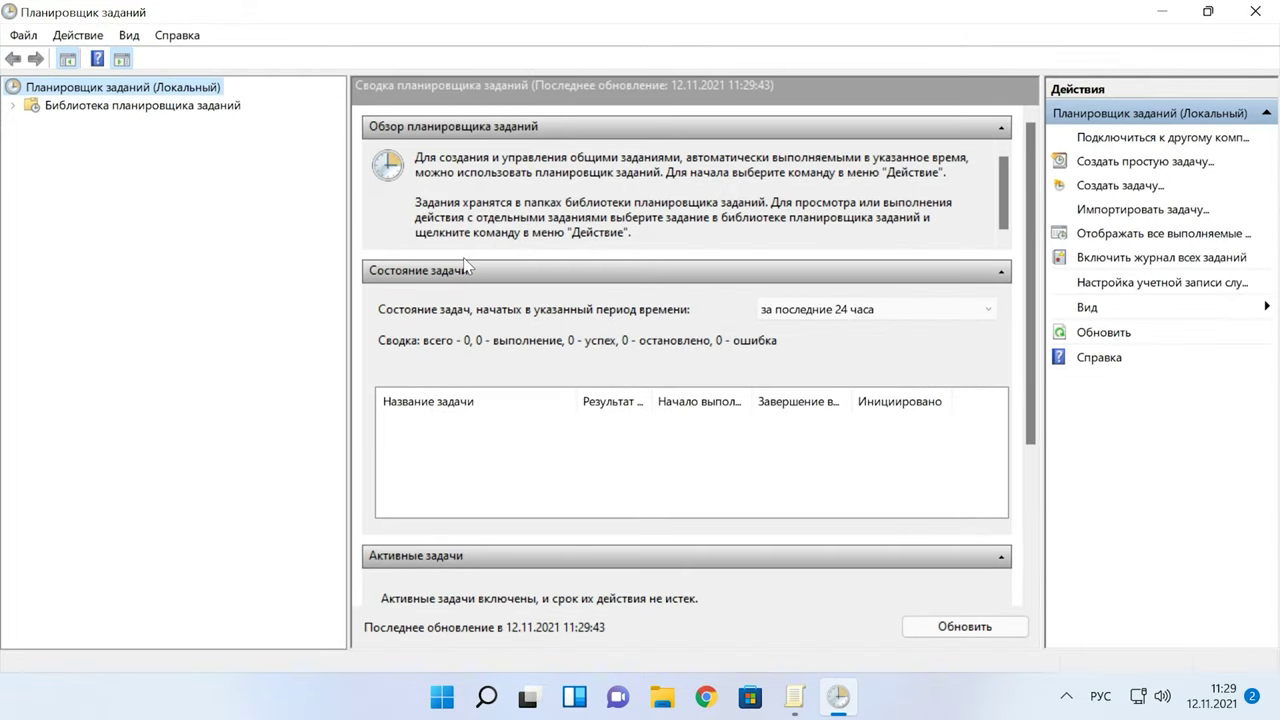
# - Open the Windows Defender folder under Microsoft, Windows in the task scheduler library
pyautogui.click(14, 106)
pyautogui.click(32, 124)
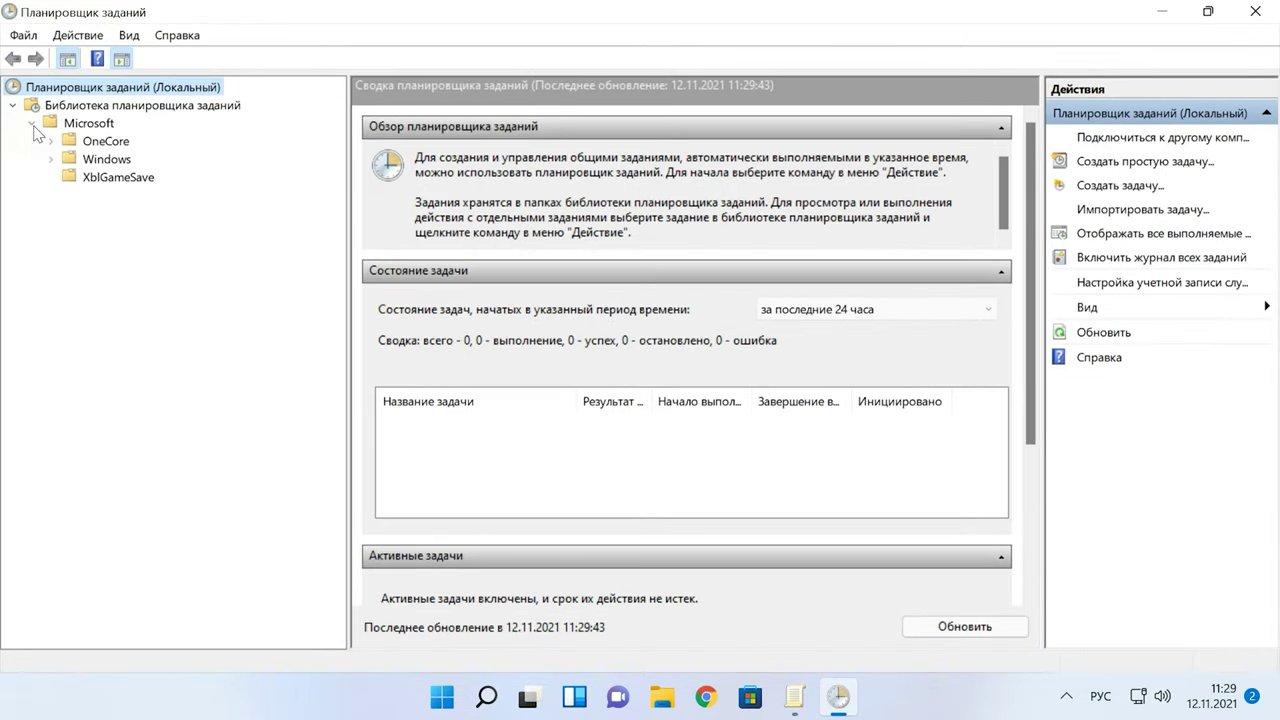
pyautogui.click(51, 160)
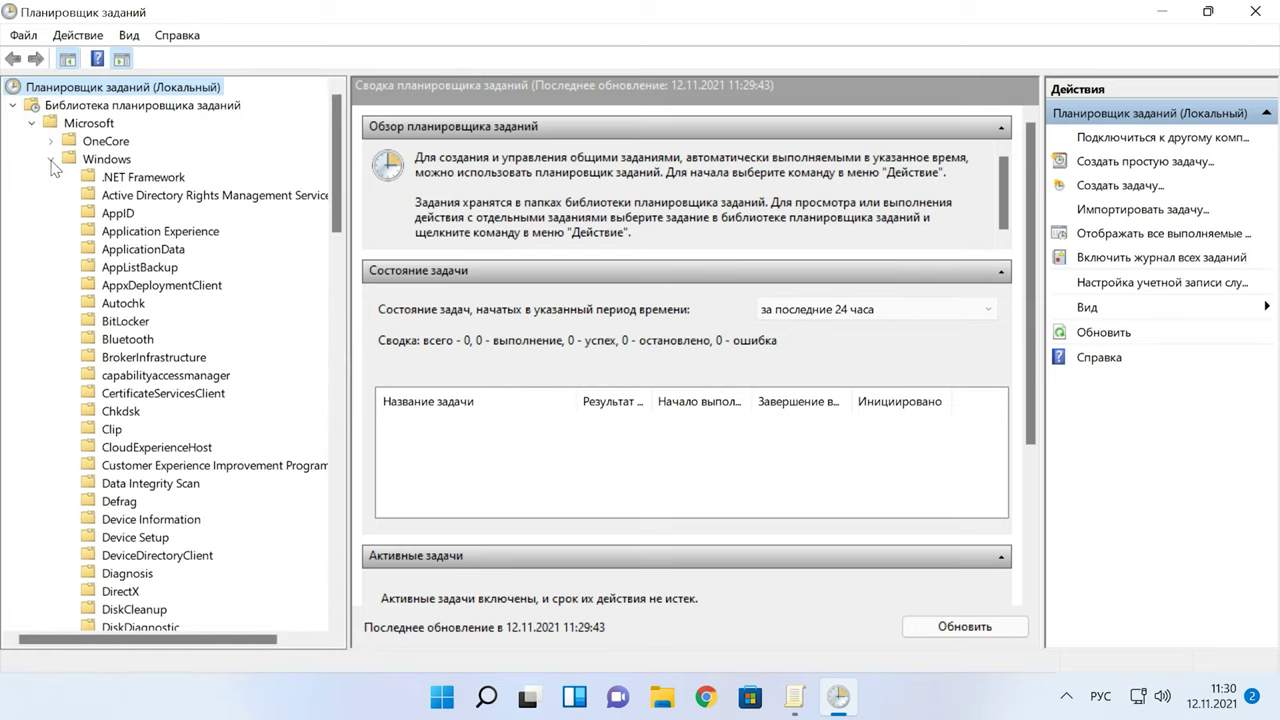
pyautogui.moveTo(339, 187); pyautogui.dragTo(300, 555)
pyautogui.click(159, 396)
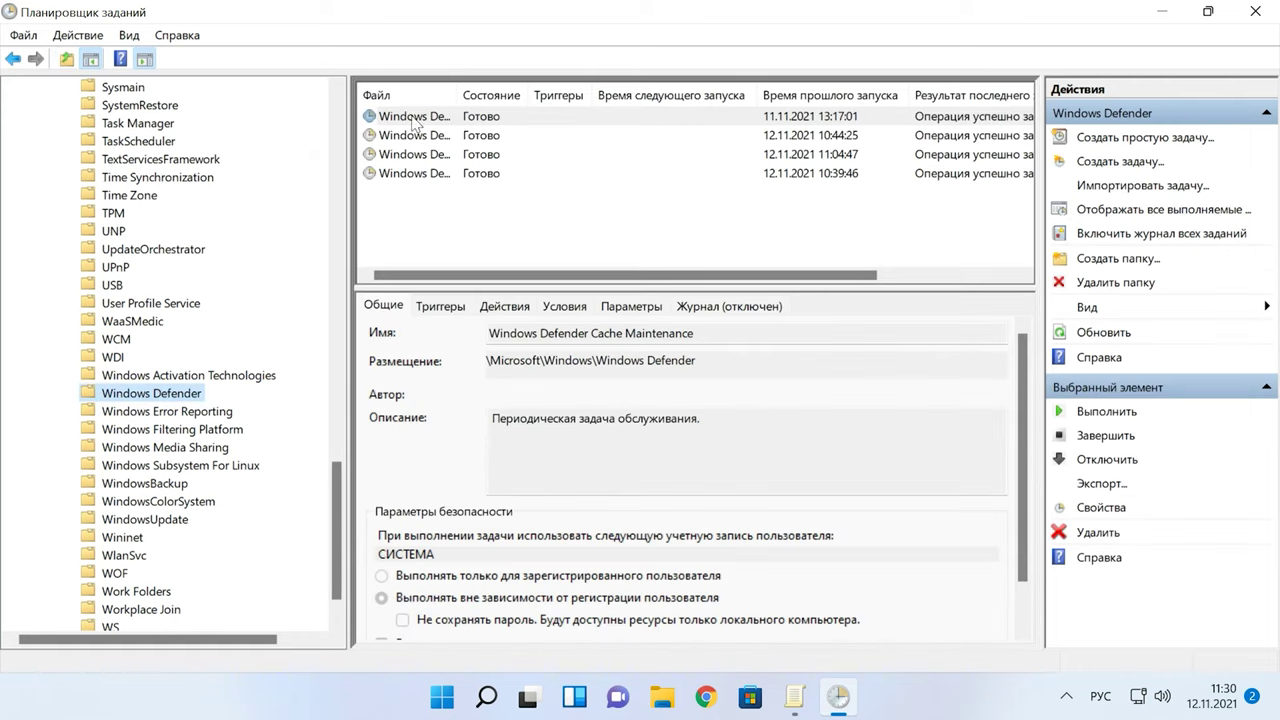
# - Disable the scheduled tasks Windows Defender Cache Maintenance and Windows Defender Cleanup, widening the name column to show their full names
pyautogui.moveTo(457, 94); pyautogui.dragTo(611, 94)
pyautogui.click(552, 117)
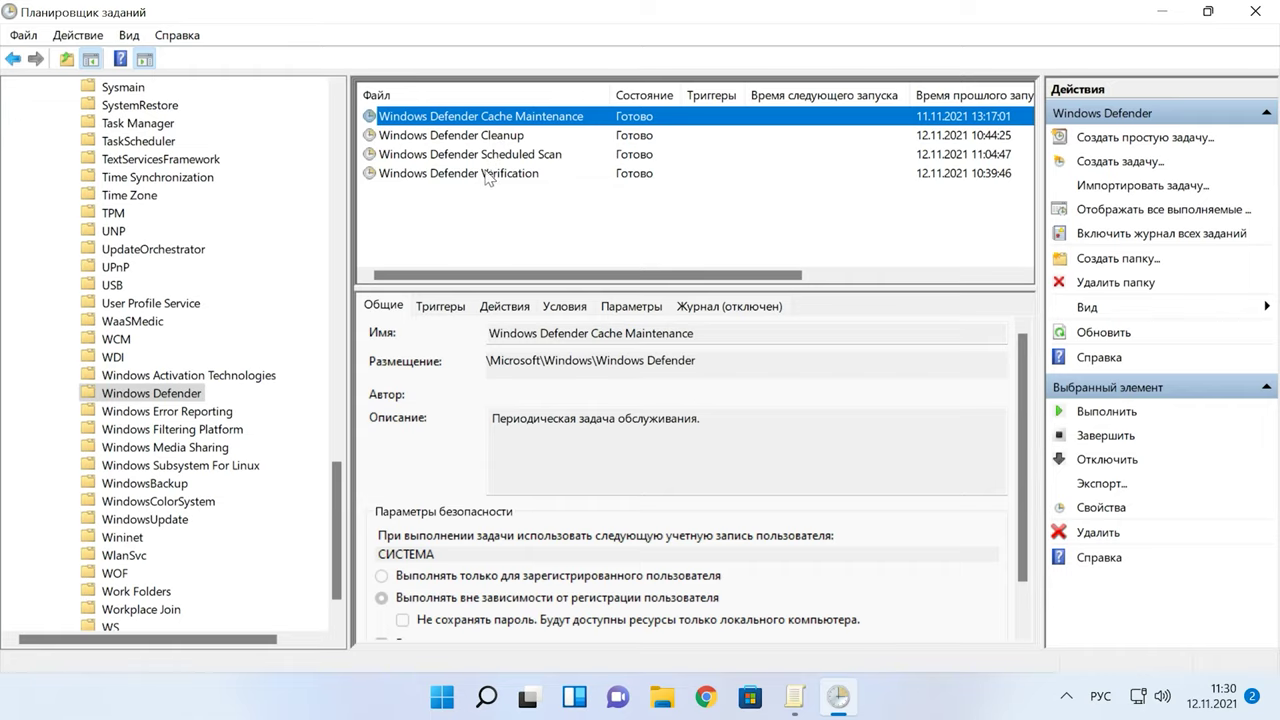
pyautogui.rightClick(577, 119)
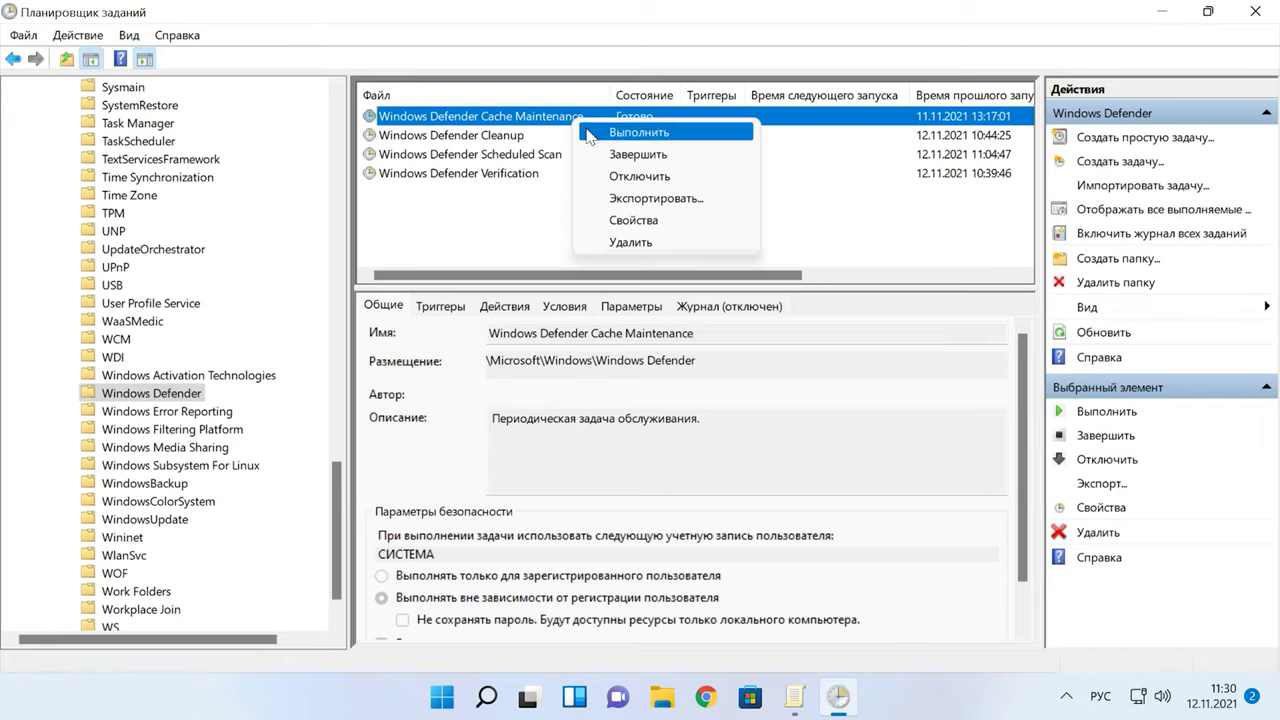
pyautogui.click(599, 173)
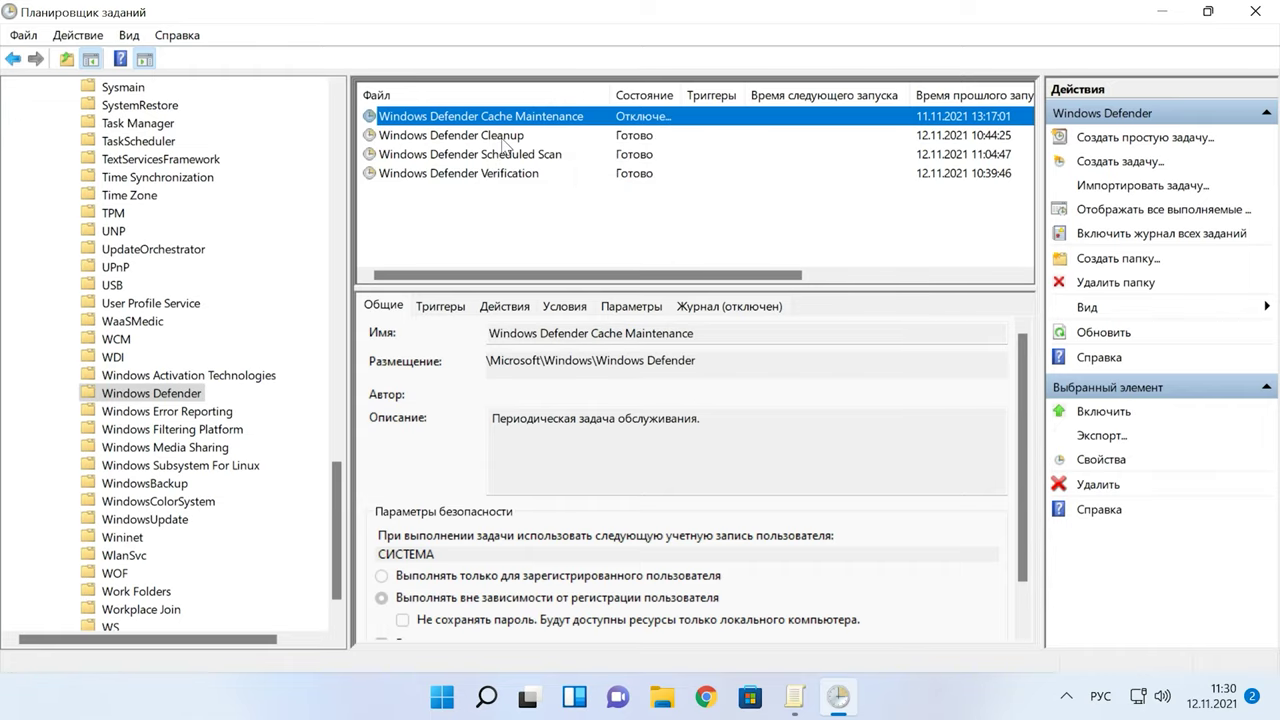
pyautogui.rightClick(507, 142)
pyautogui.click(585, 200)
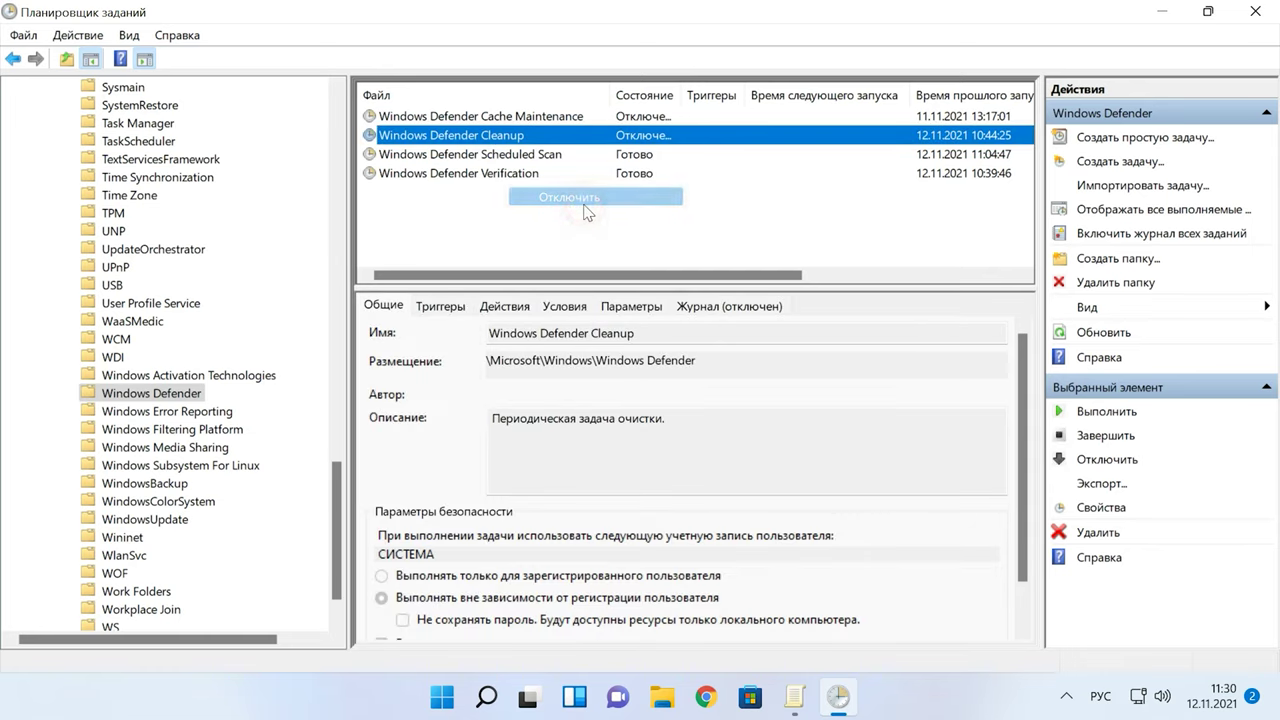
# - Disable the scheduled tasks Windows Defender Scheduled Scan and Windows Defender Verification, and widen the status column
pyautogui.rightClick(514, 156)
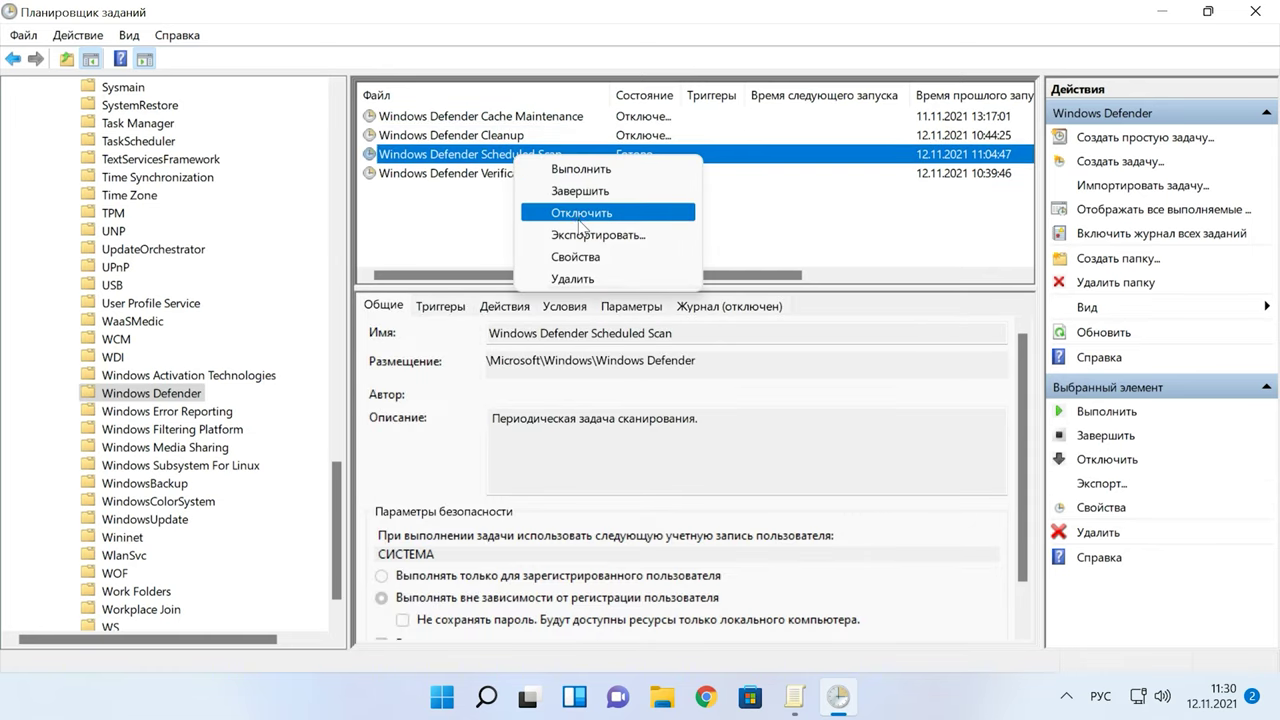
pyautogui.click(580, 214)
pyautogui.rightClick(505, 176)
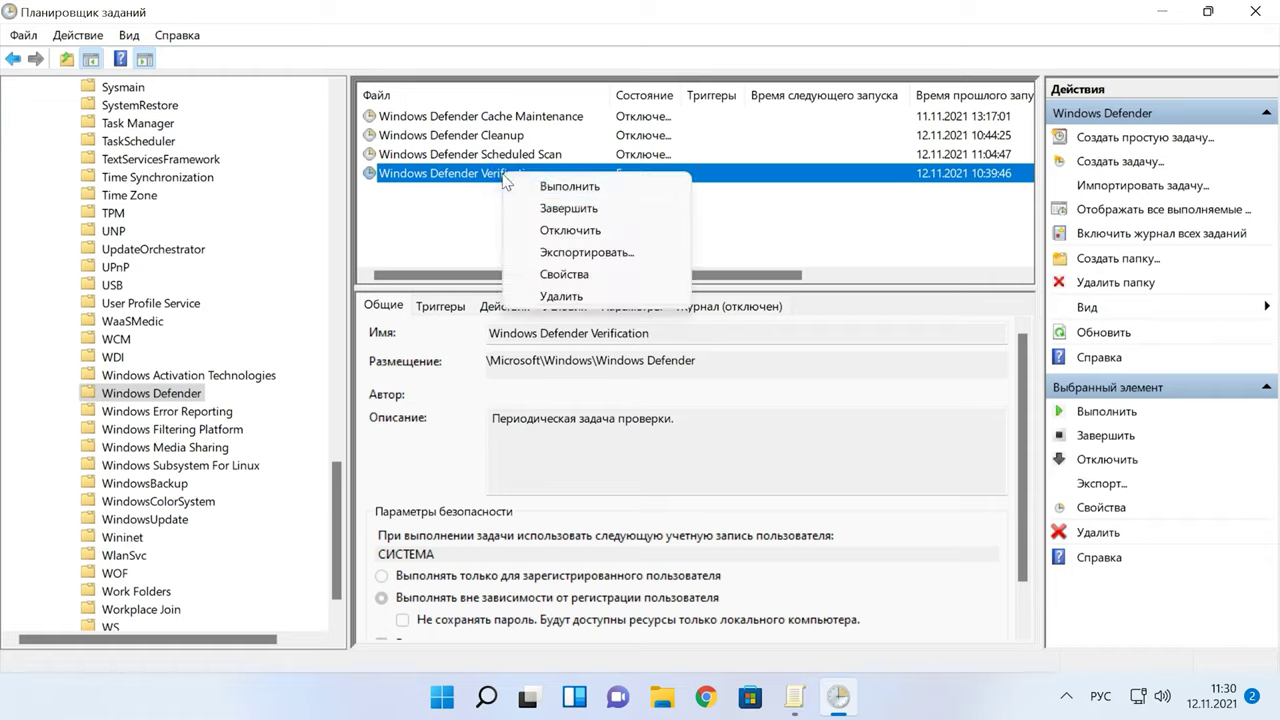
pyautogui.click(570, 232)
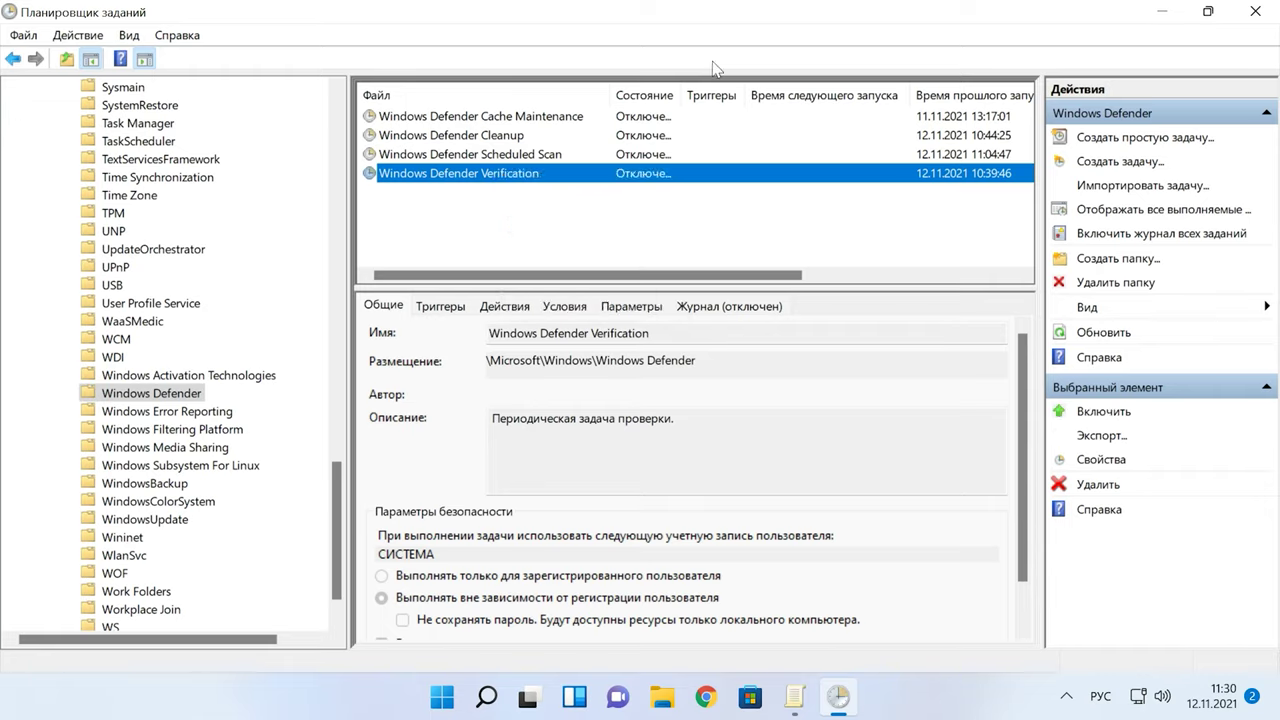
pyautogui.moveTo(682, 97); pyautogui.dragTo(712, 96)
pyautogui.click(657, 214)
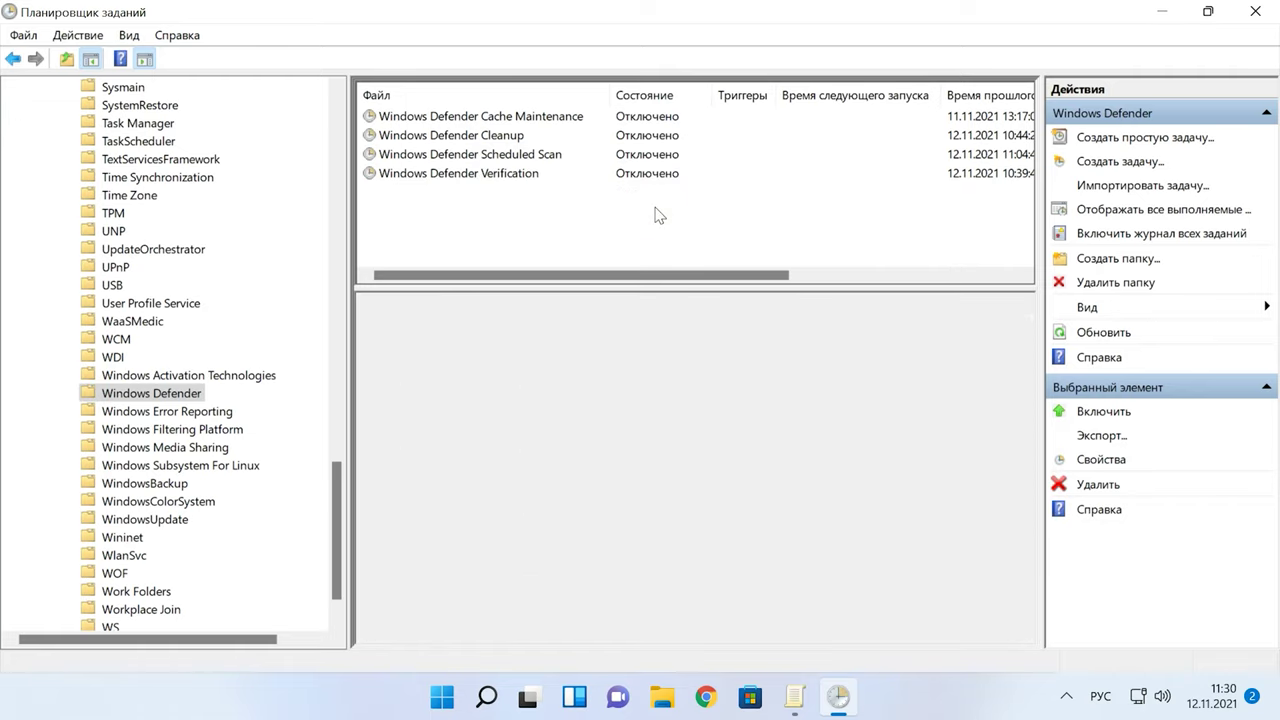
# - Run gpupdate /force in a maximized Command Prompt started as administrator
pyautogui.click(489, 692)
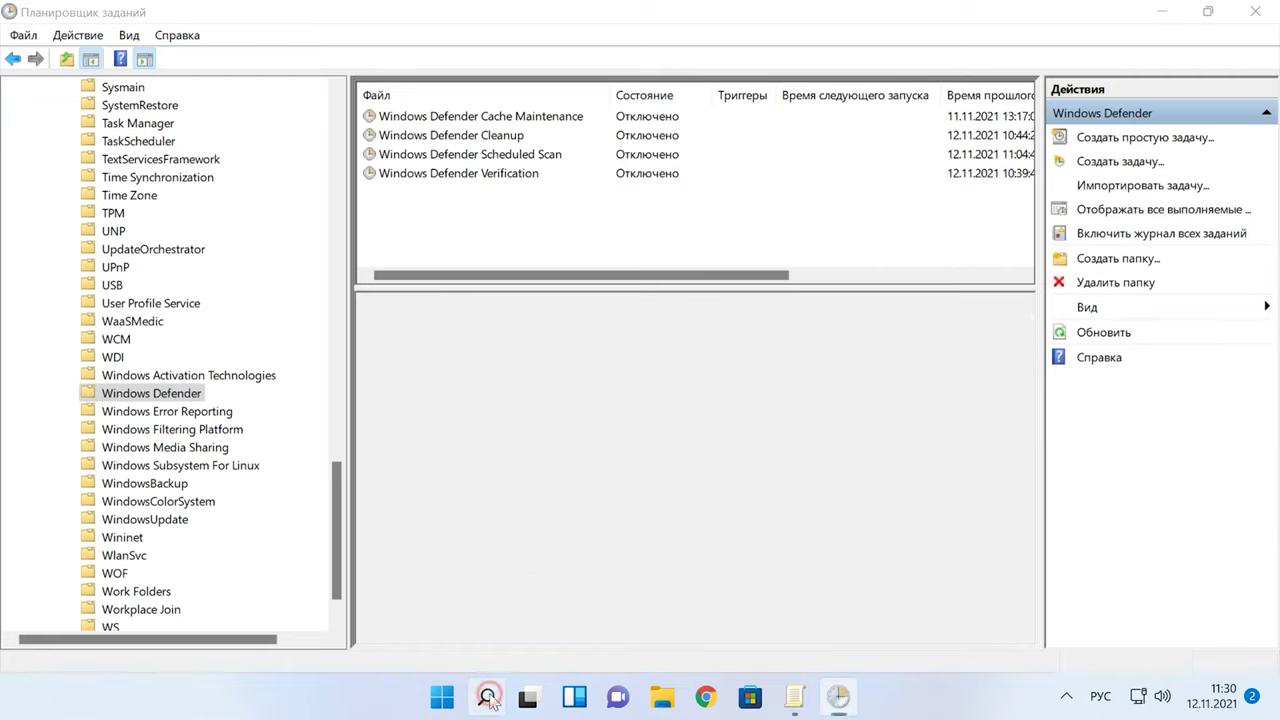
pyautogui.write('cmd')
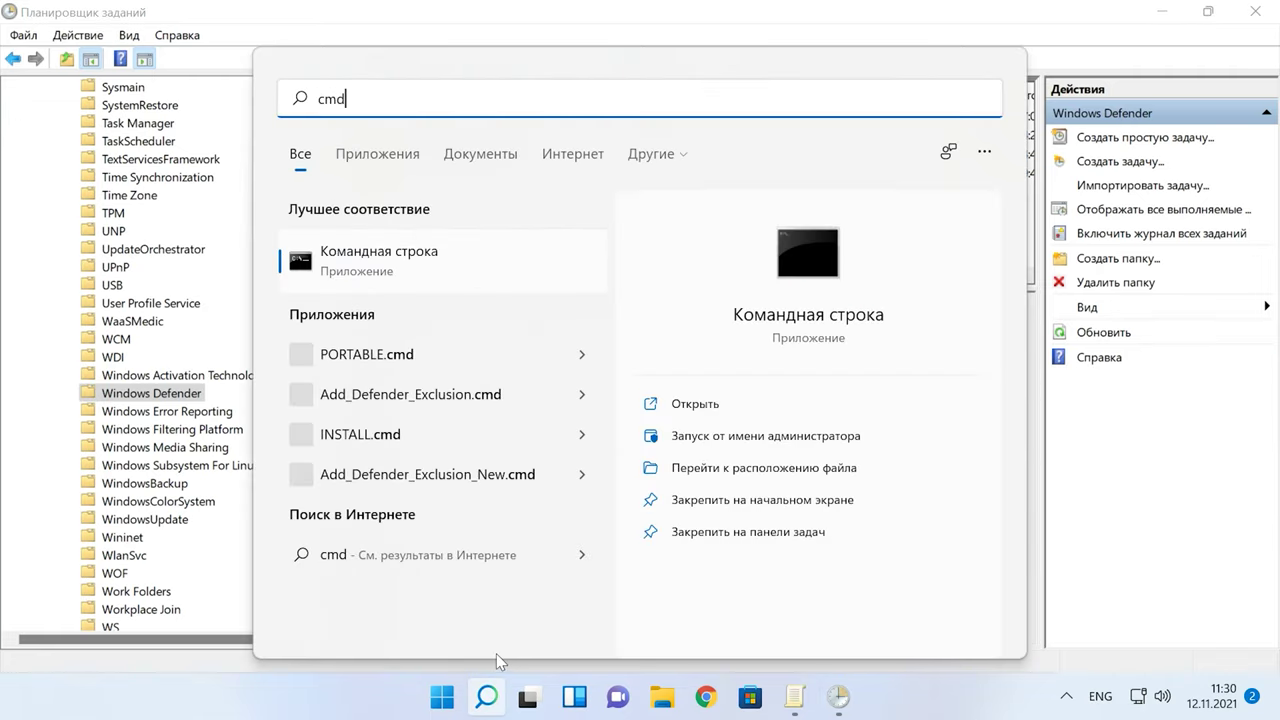
pyautogui.rightClick(490, 256)
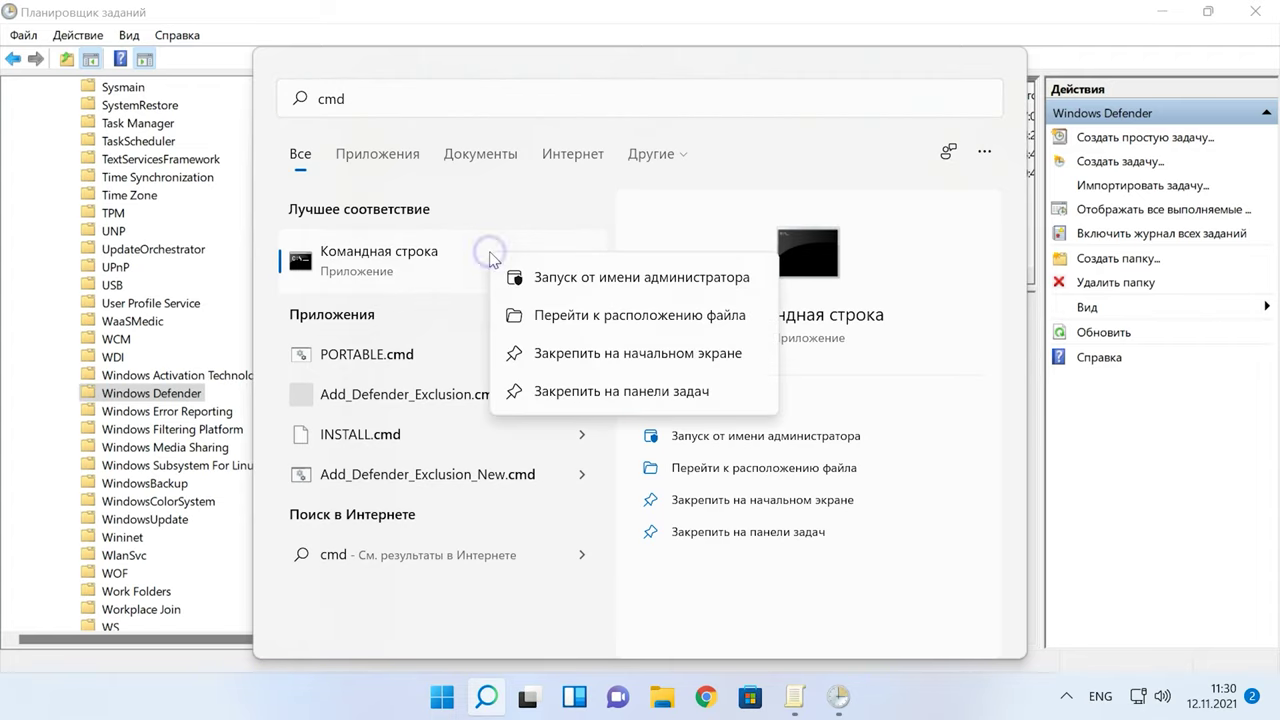
pyautogui.click(647, 284)
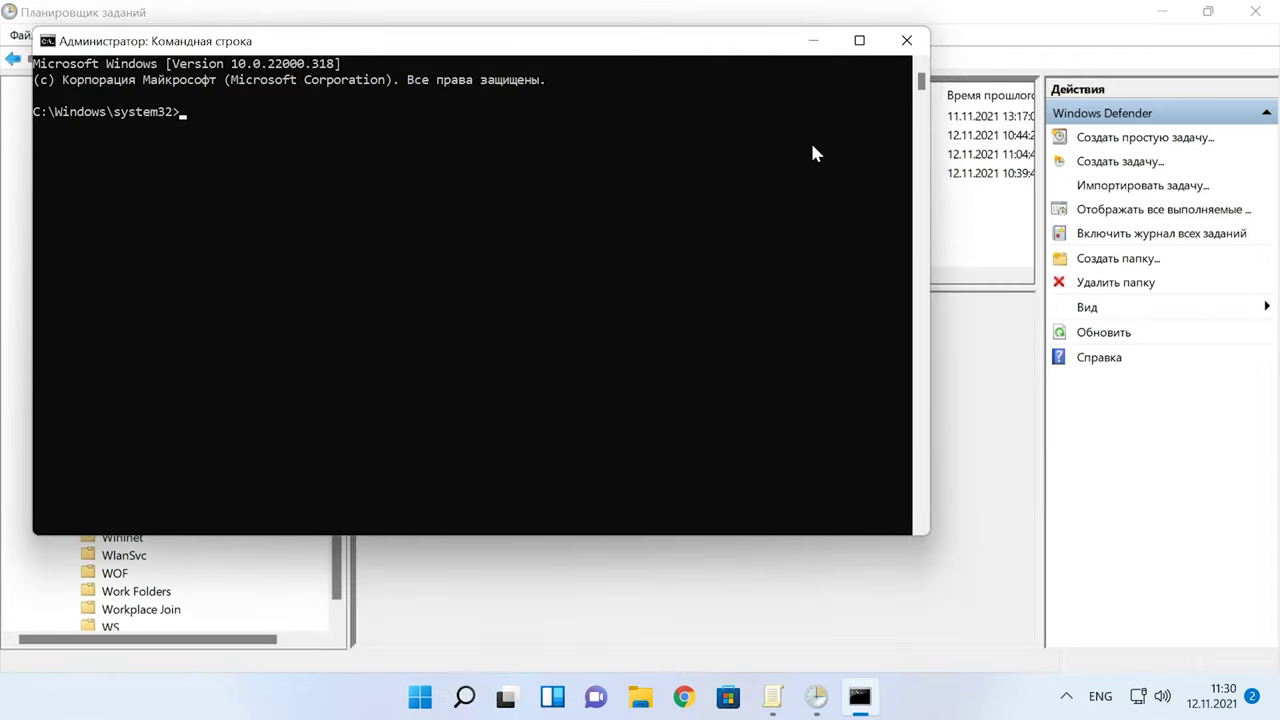
pyautogui.click(870, 40)
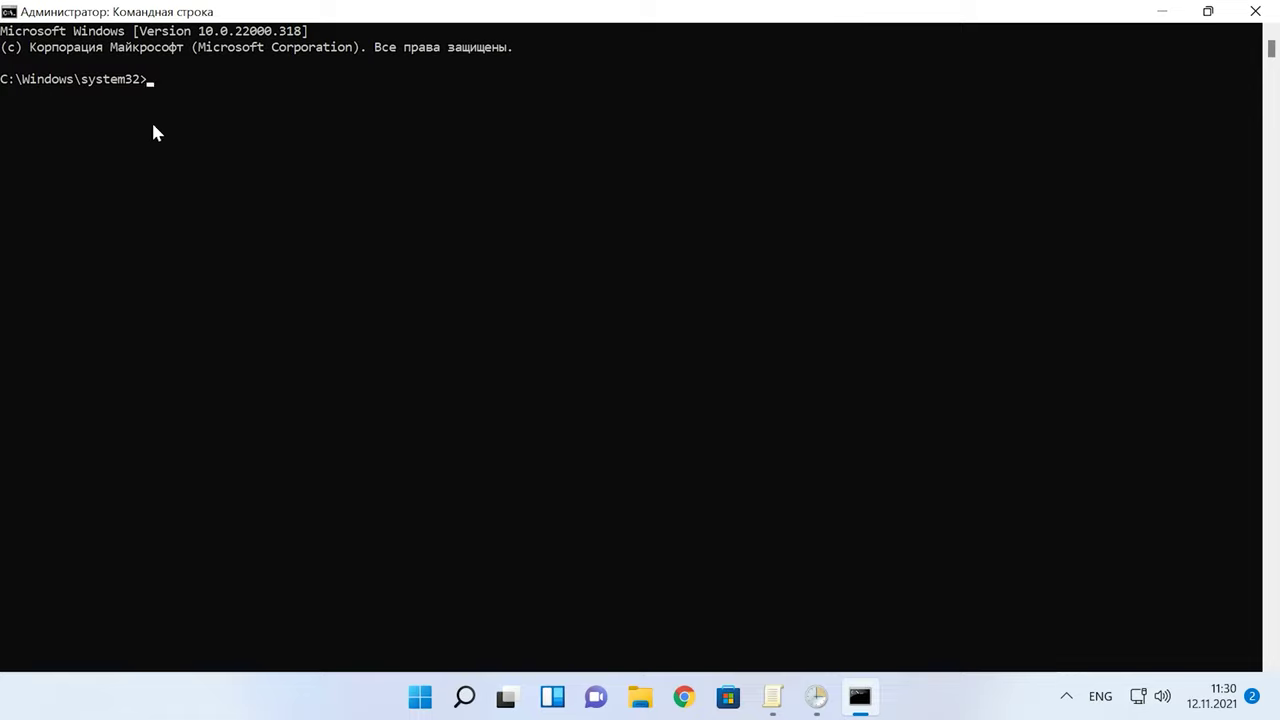
pyautogui.write('gpupdate /force')
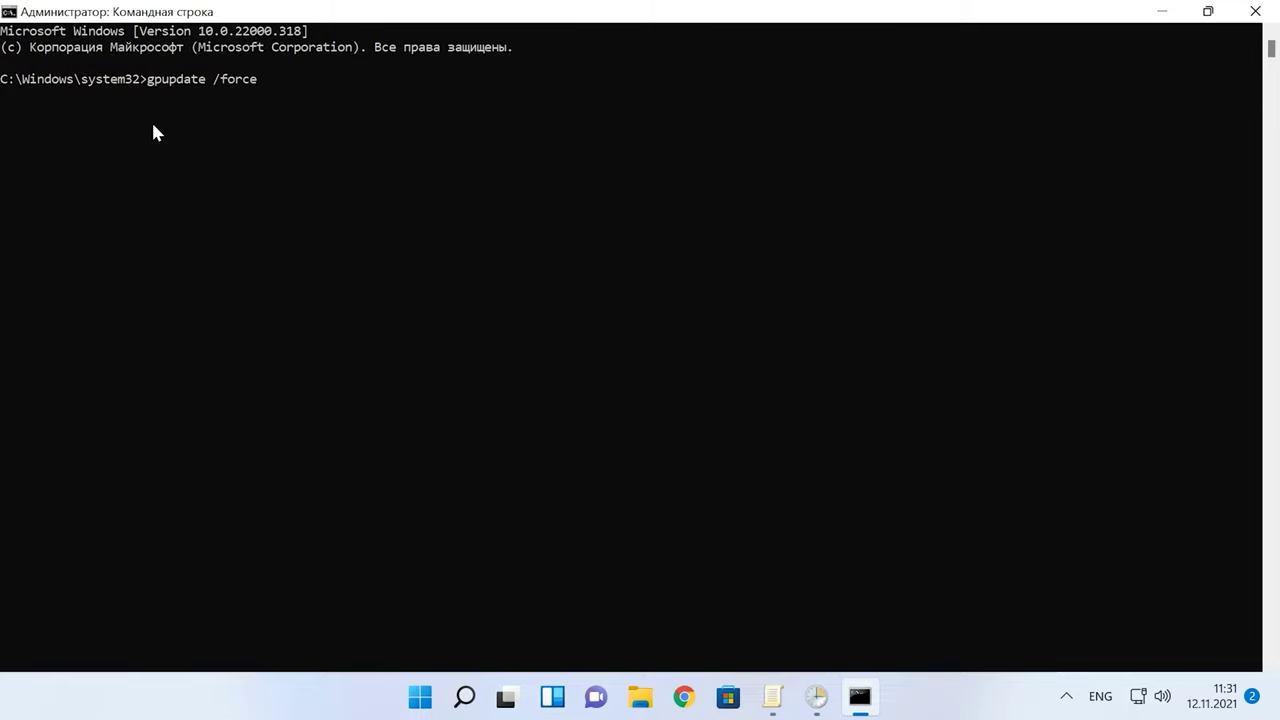
pyautogui.press('Return')
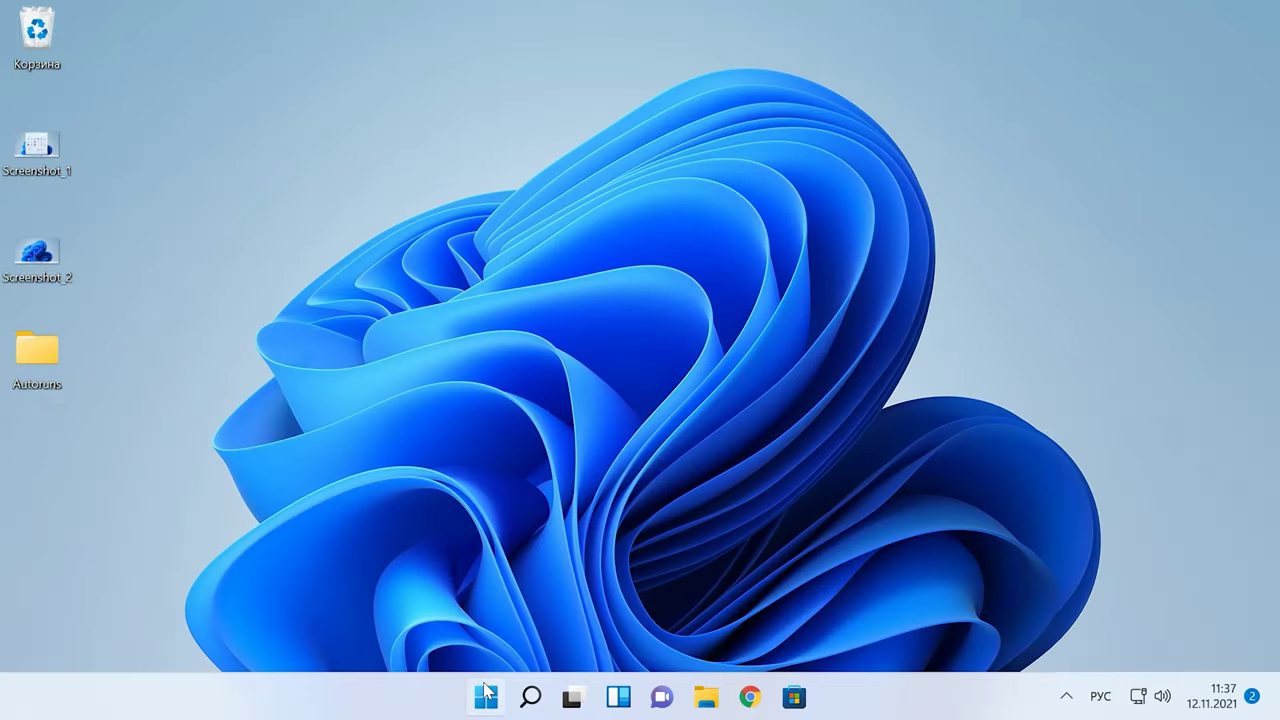
# - Run regedit and activate the Registry Editor's path at HKEY_LOCAL_MACHINE\SOFTWARE\Microsoft\Windows Defender
pyautogui.rightClick(486, 692)
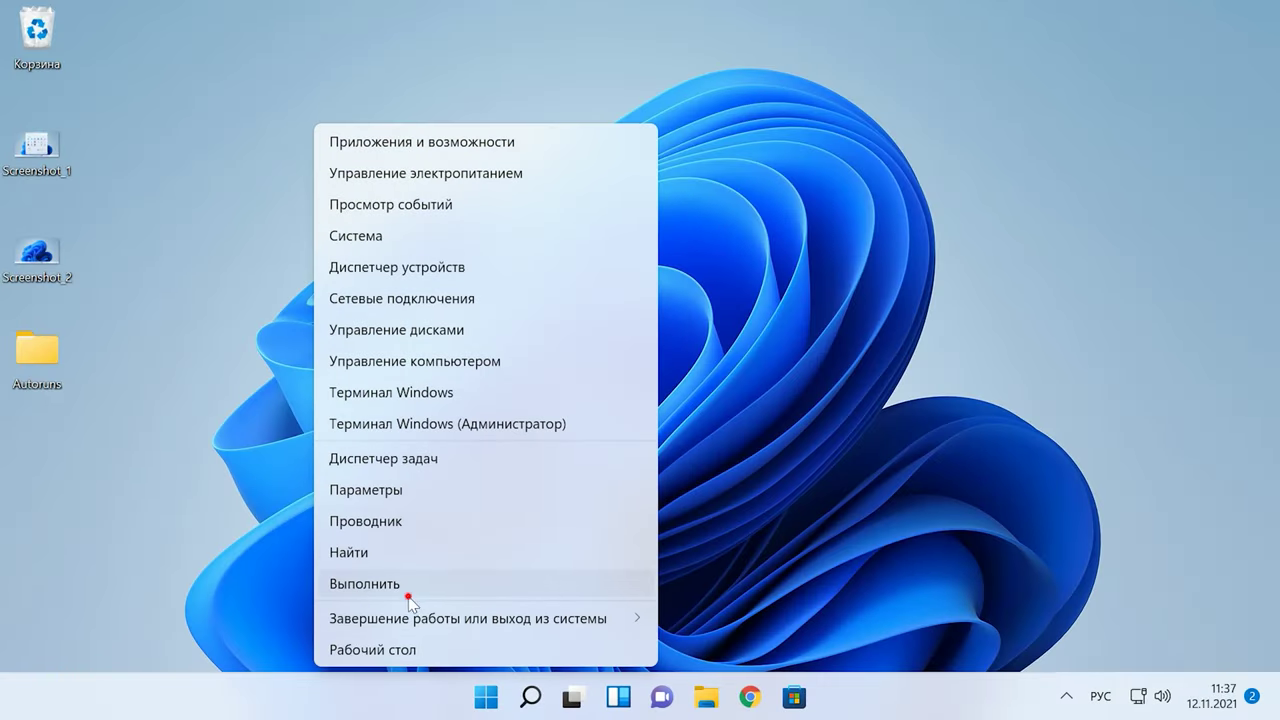
pyautogui.click(408, 594)
pyautogui.hotkey('alt', 'shift')
pyautogui.write('re')
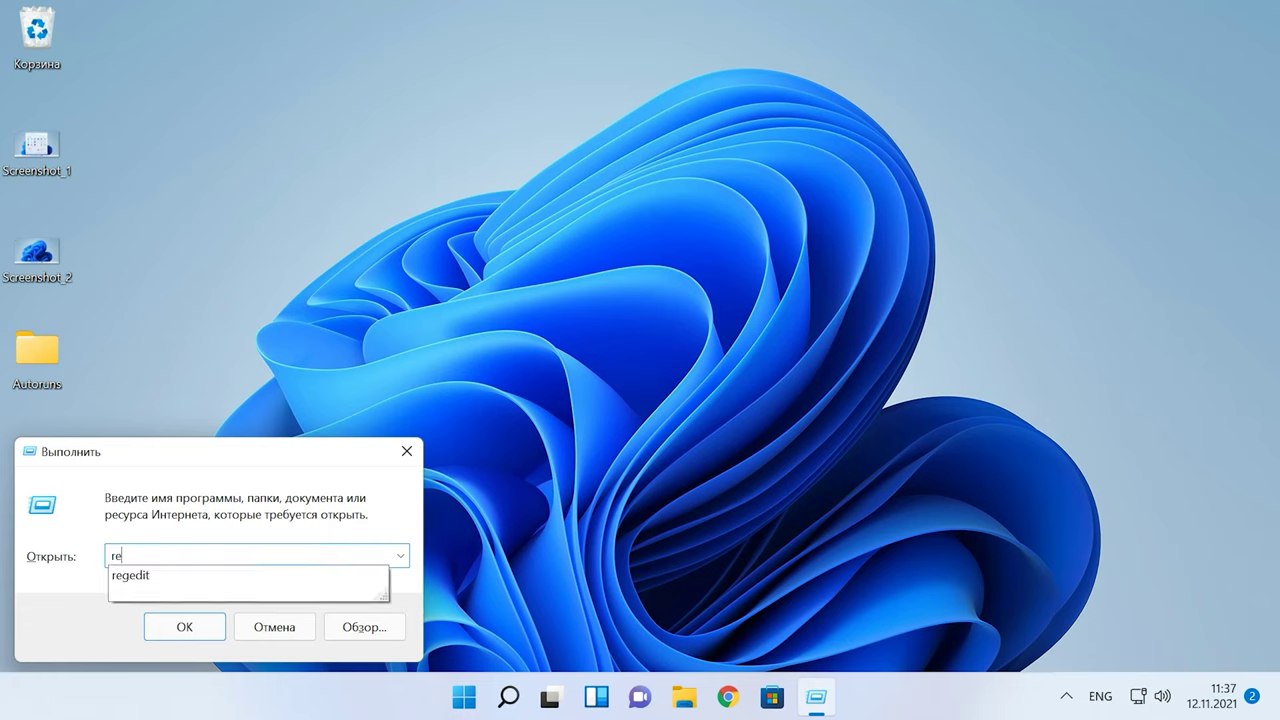
pyautogui.write('gedit')
pyautogui.press('Return')
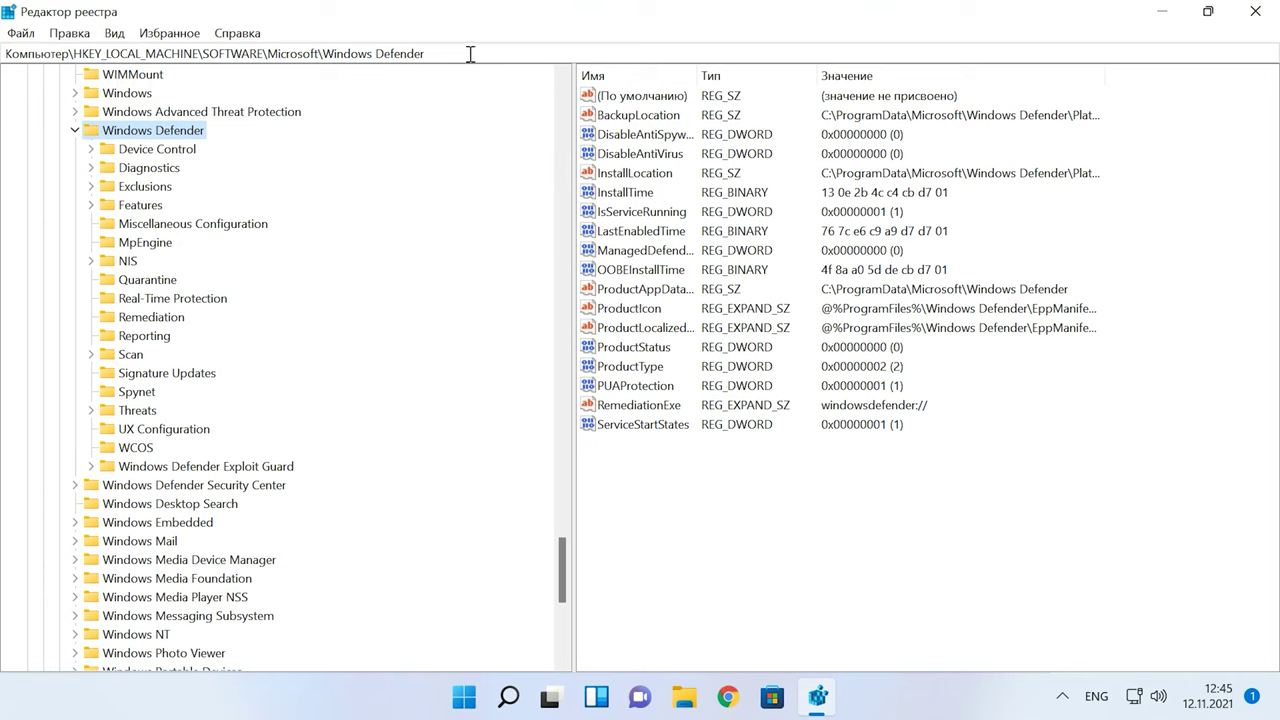
pyautogui.click(468, 53)
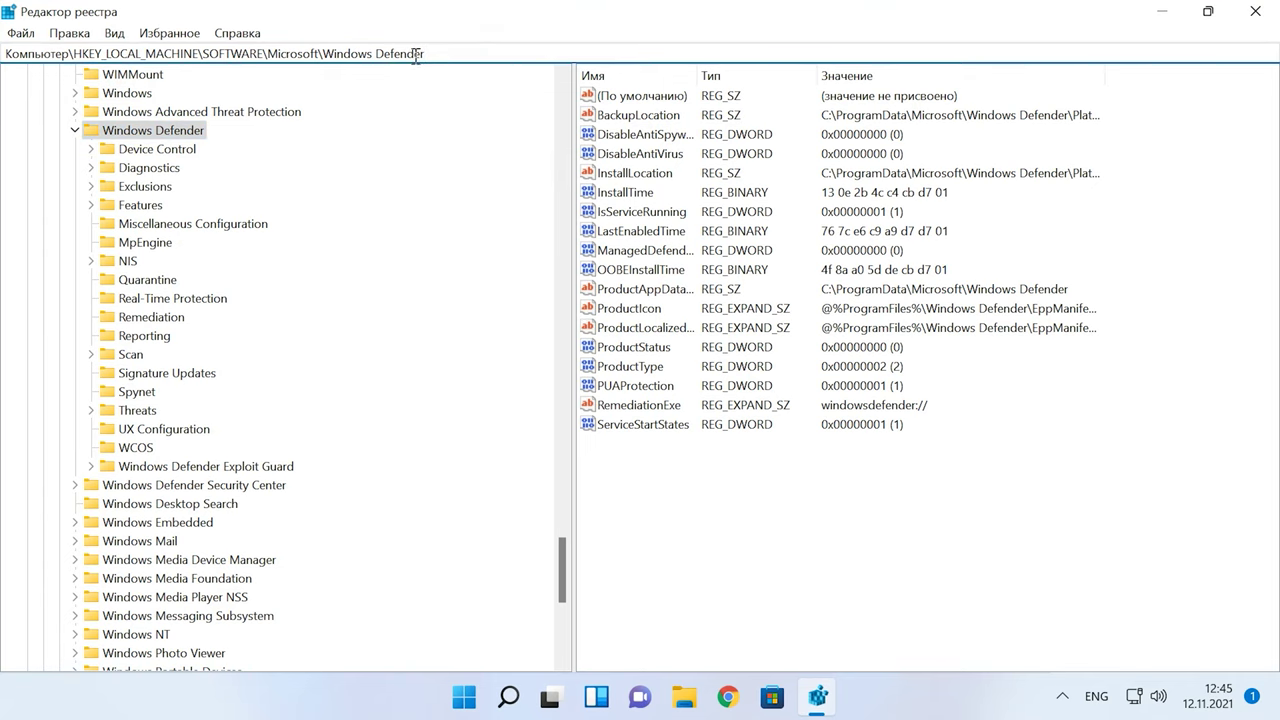
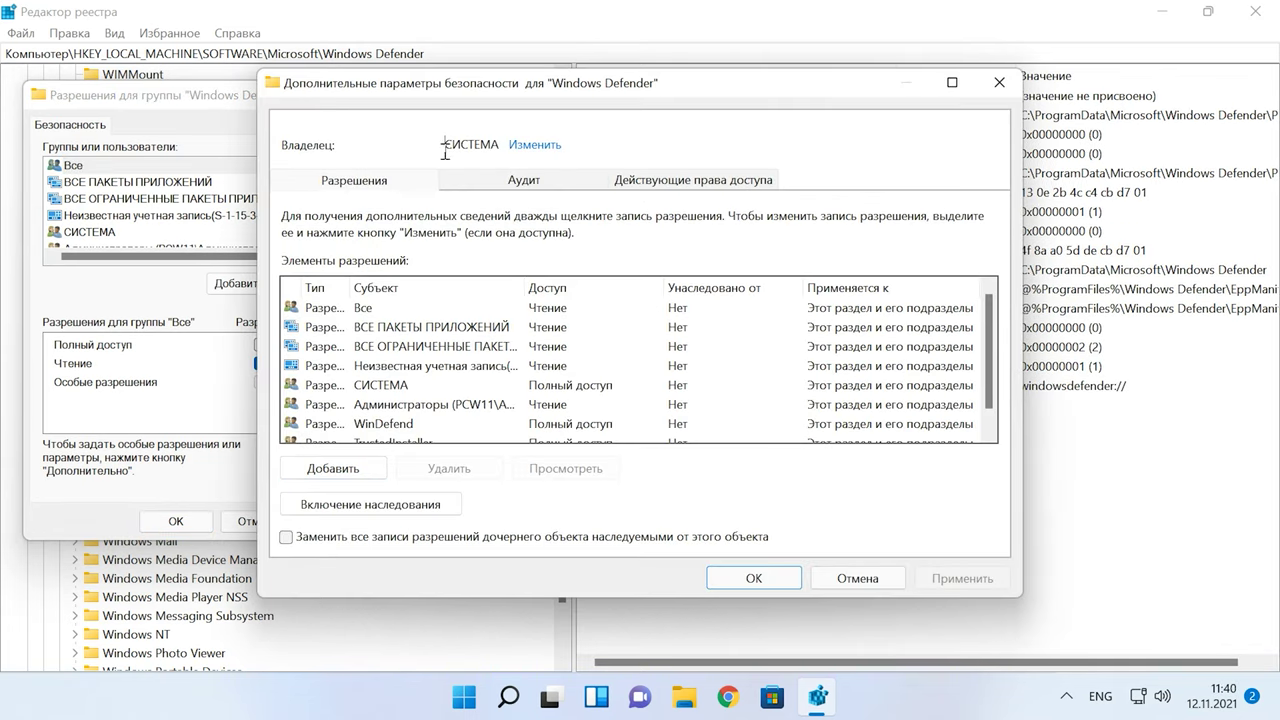
# - Change the owner of the Windows Defender registry key to the Администраторы group, picked from a search of the computer's accounts
pyautogui.click(551, 152)
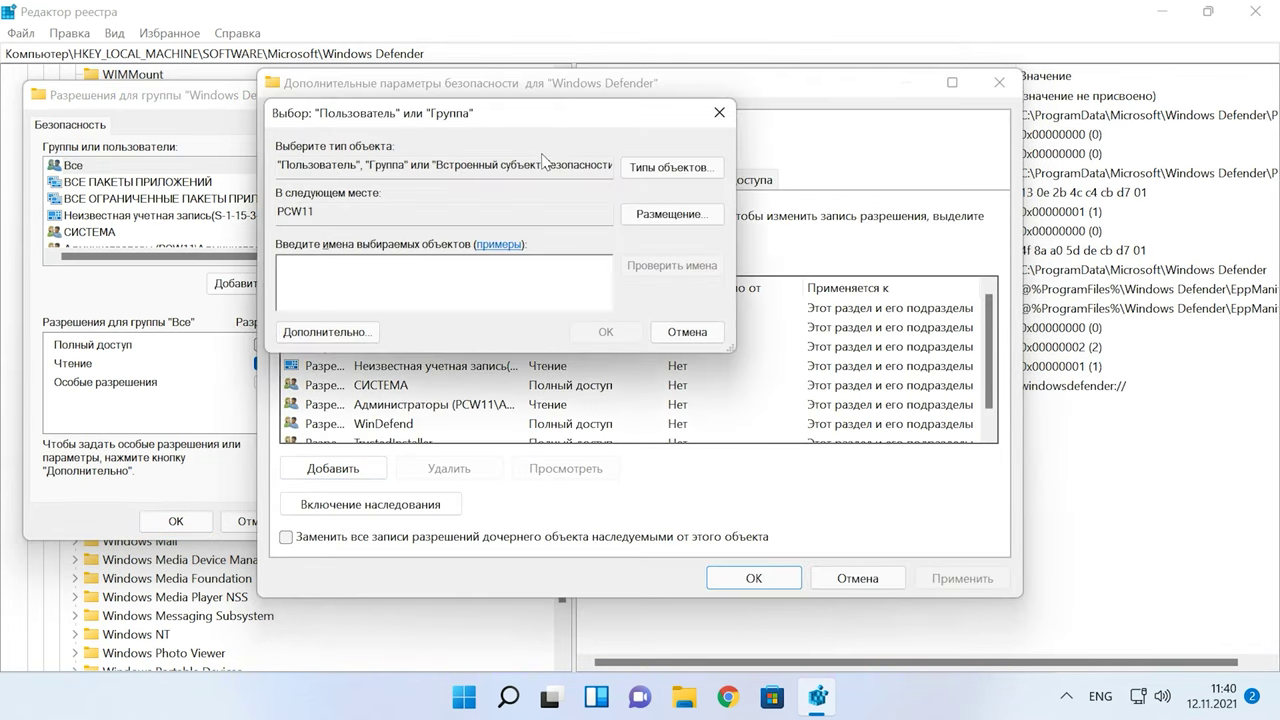
pyautogui.click(324, 334)
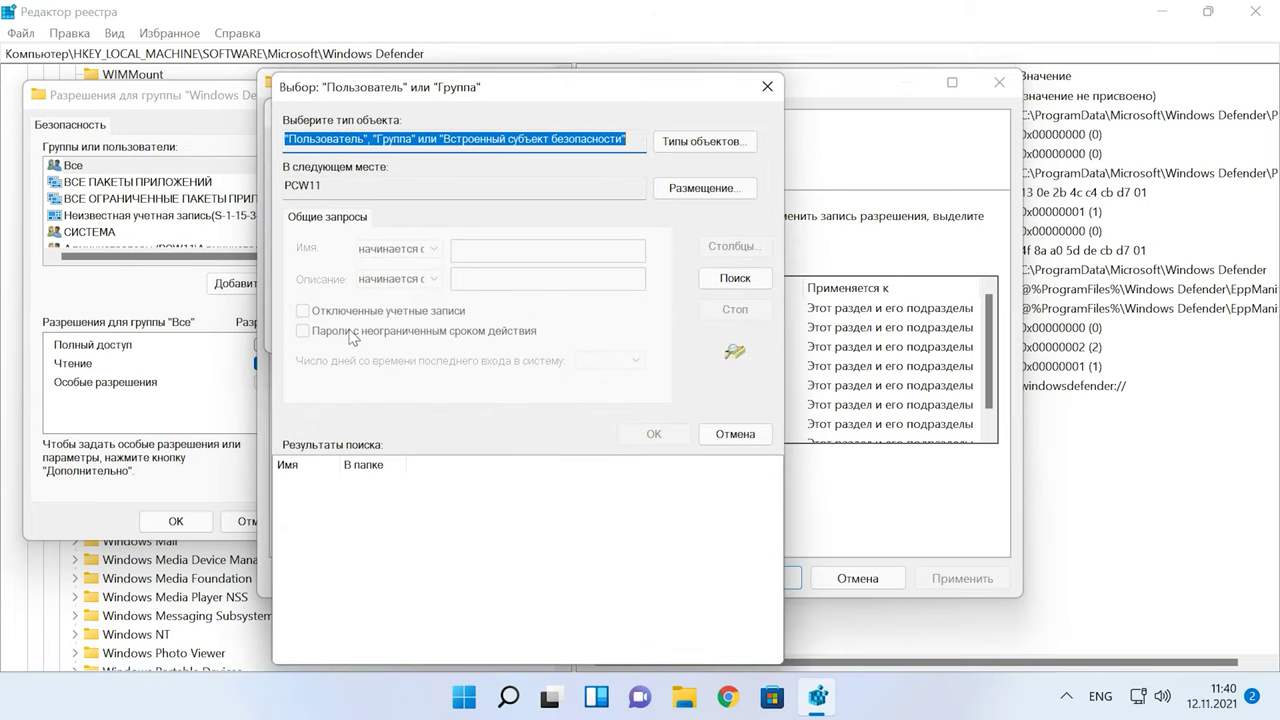
pyautogui.click(740, 285)
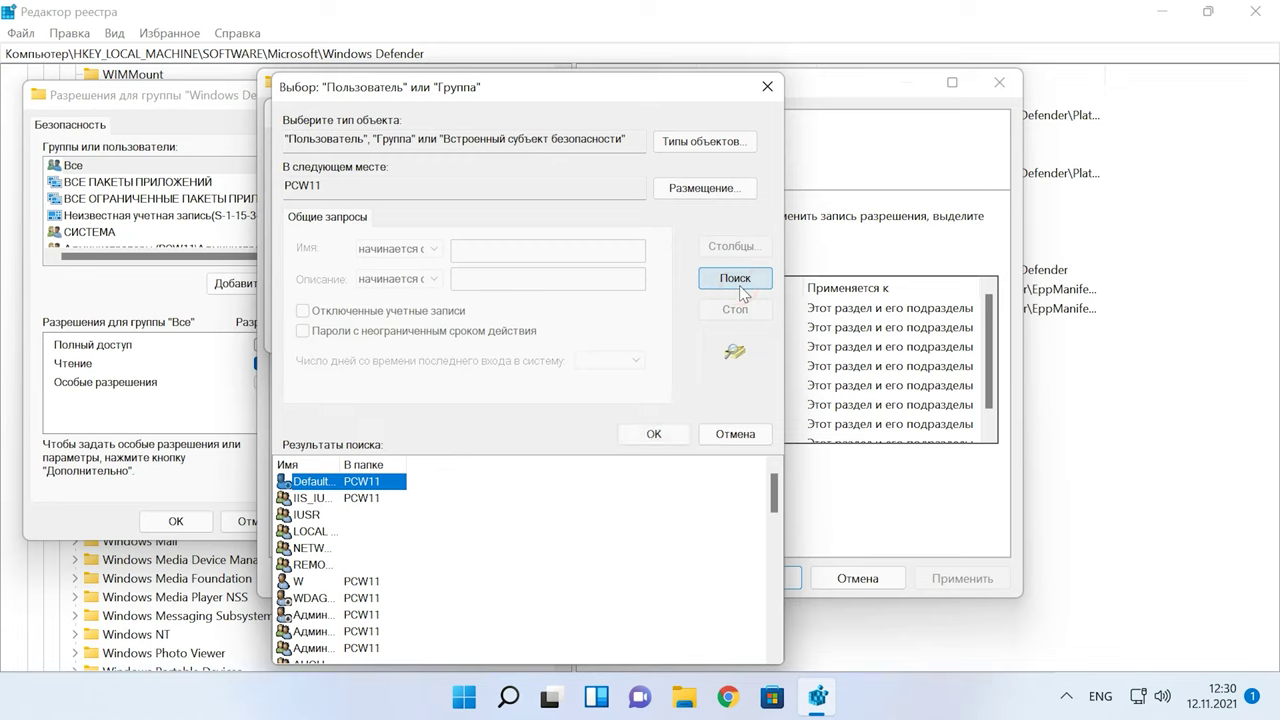
pyautogui.moveTo(340, 464); pyautogui.dragTo(439, 470)
pyautogui.click(380, 581)
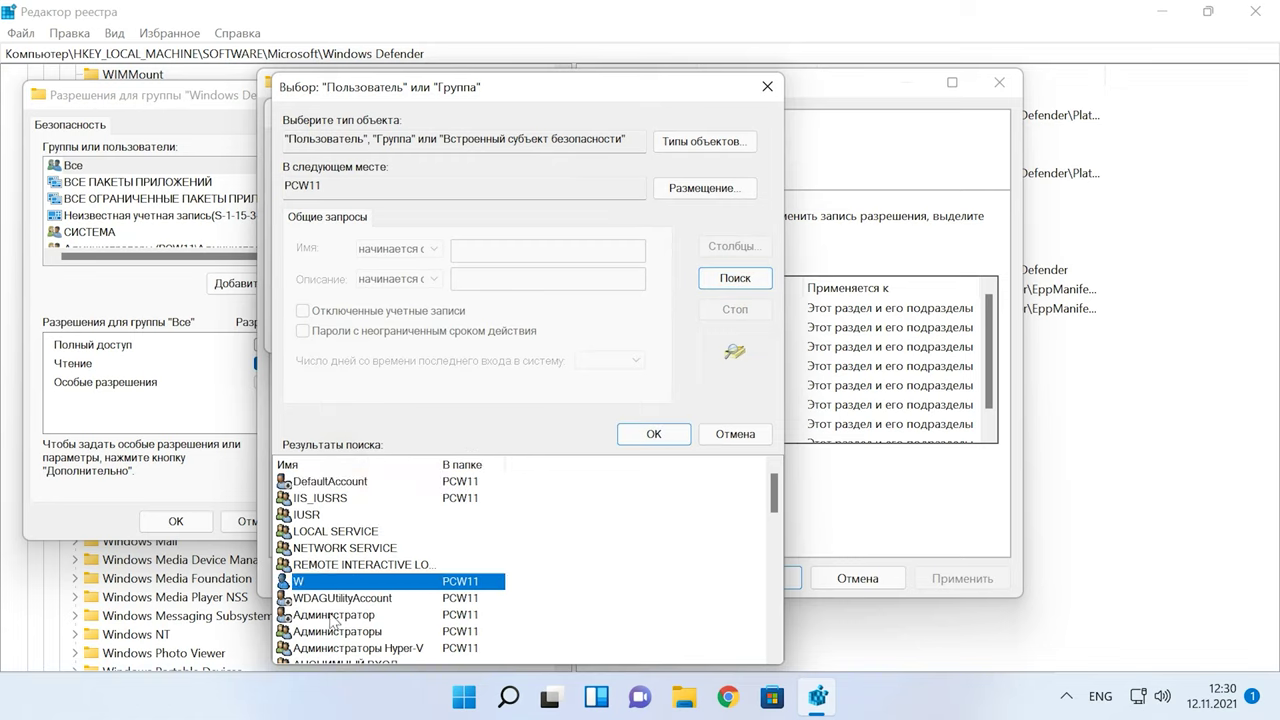
pyautogui.click(343, 632)
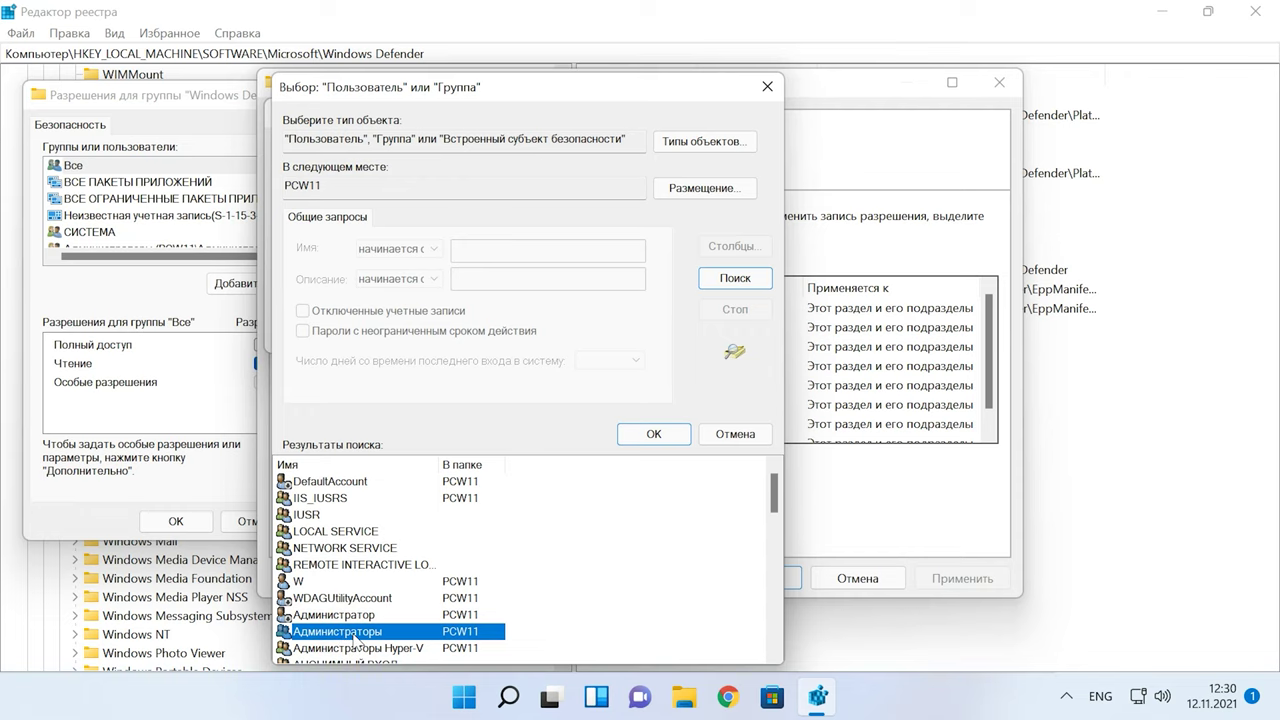
pyautogui.click(655, 434)
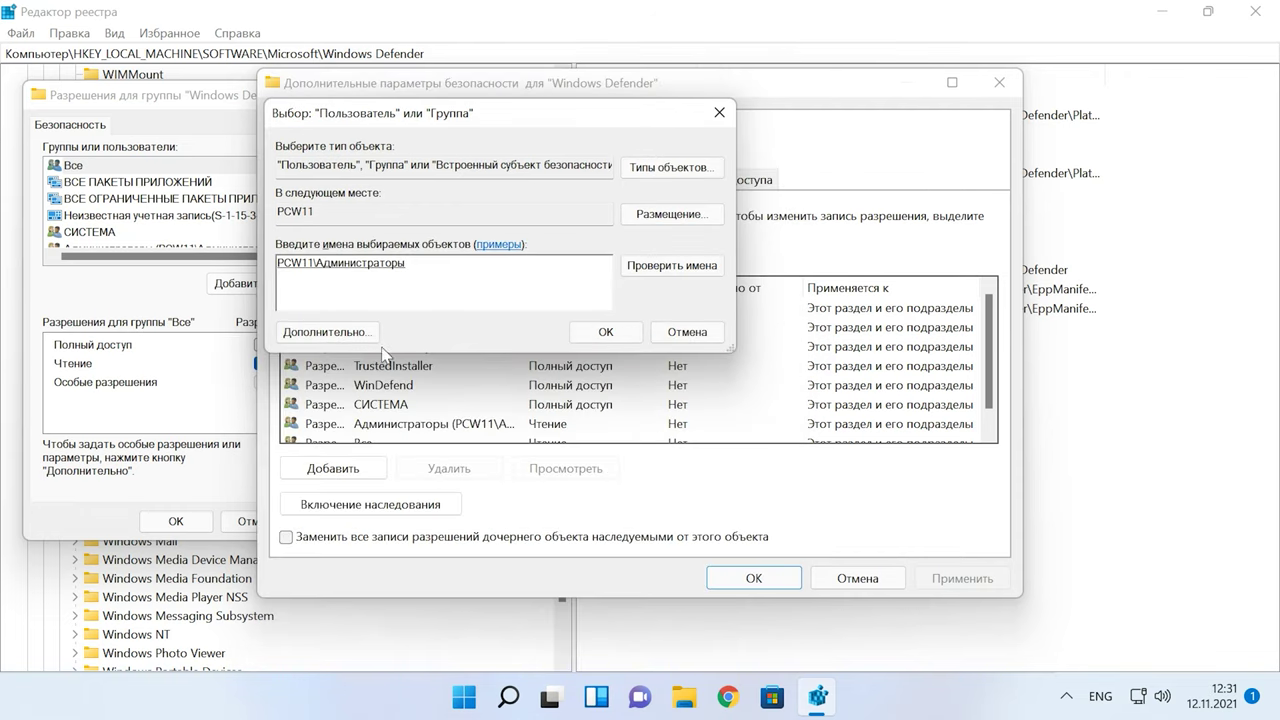
pyautogui.click(608, 334)
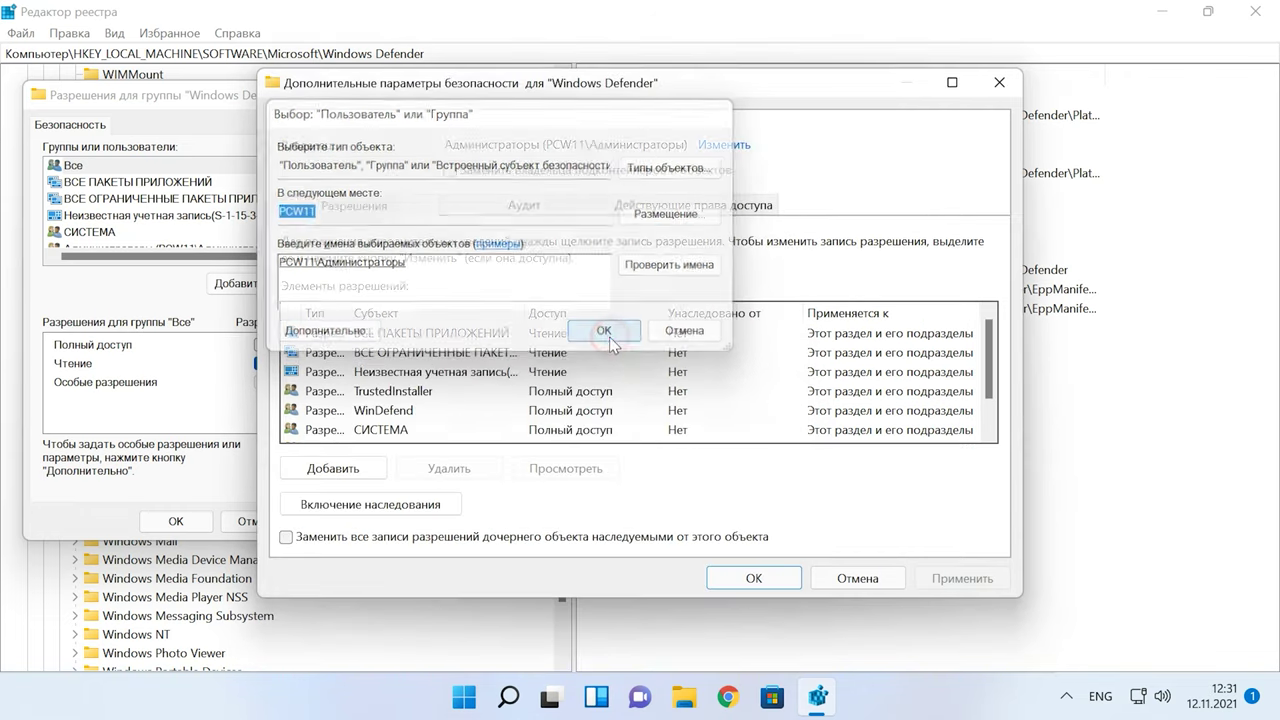
# - Enable replacing the owner of subcontainers and all child permission entries for the Windows Defender key, and apply with confirmation
pyautogui.click(450, 171)
pyautogui.click(287, 537)
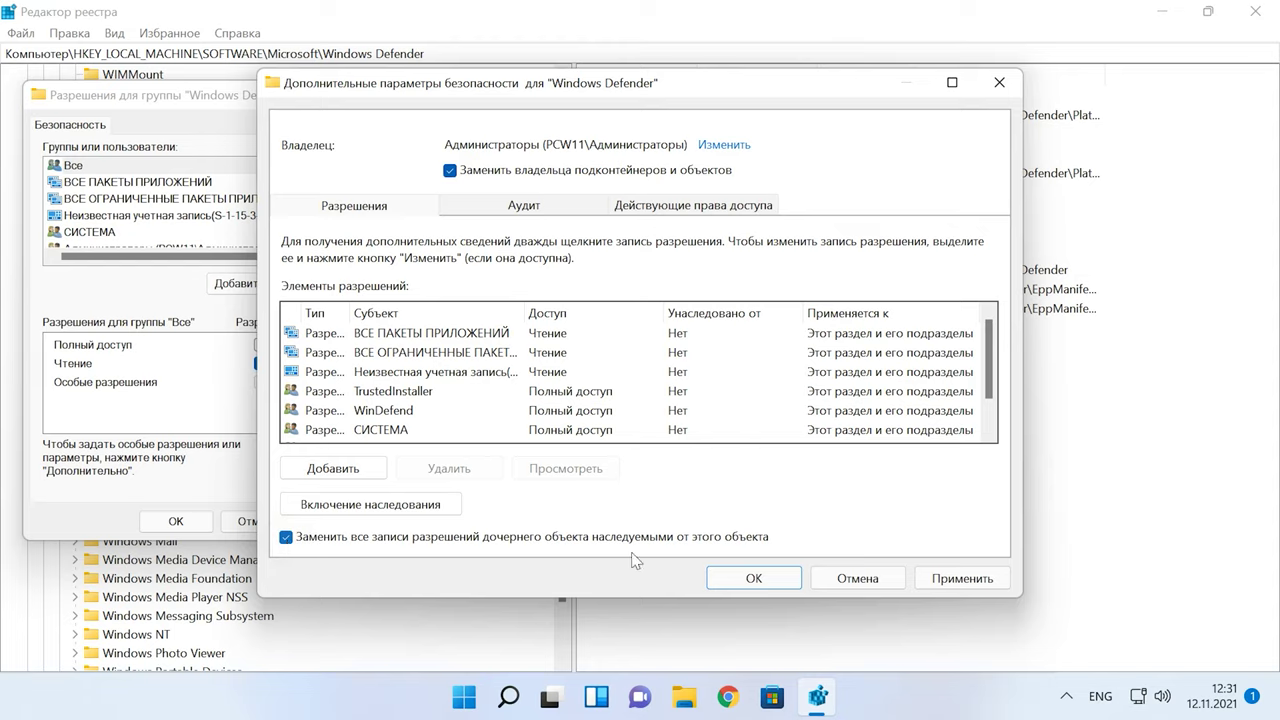
pyautogui.click(963, 580)
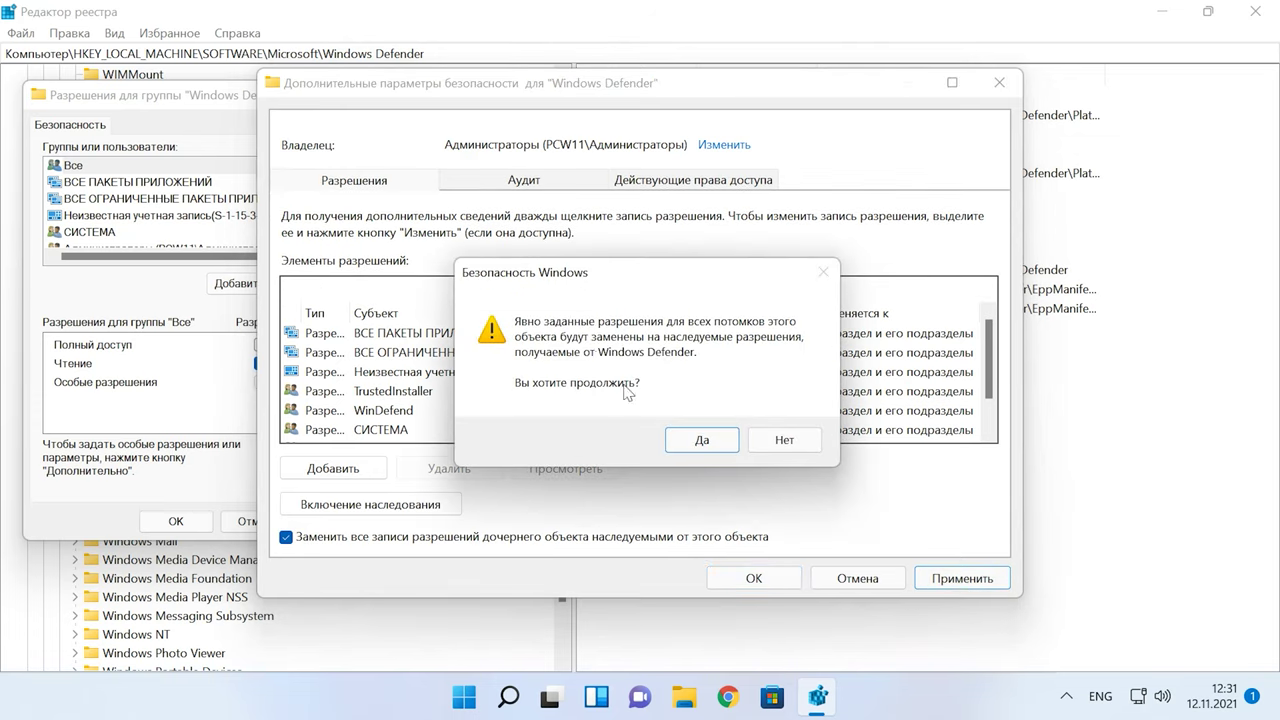
pyautogui.click(699, 442)
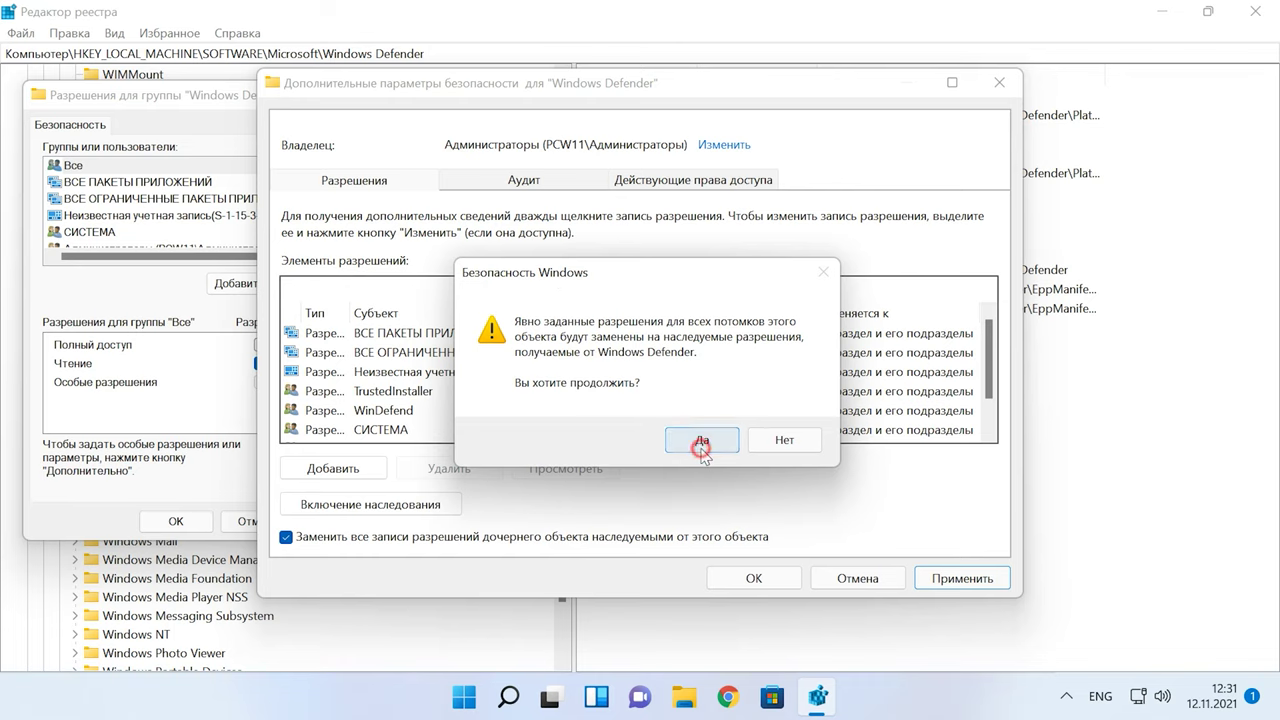
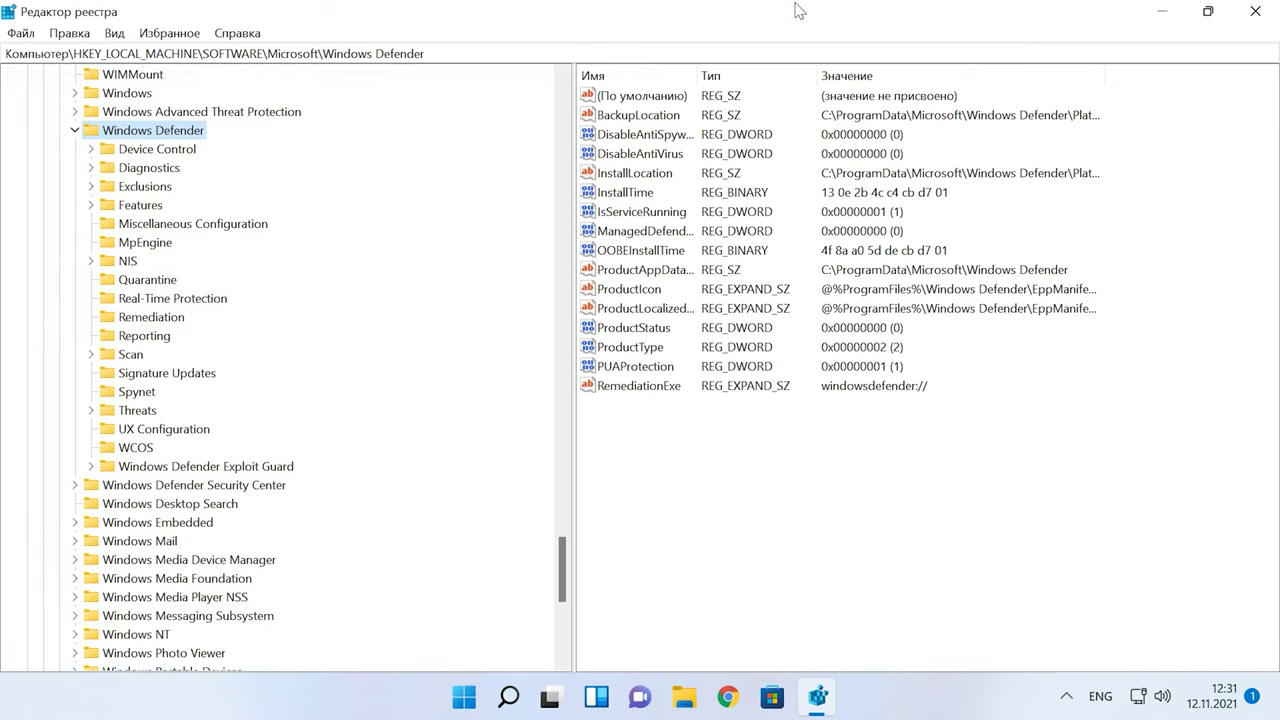
# - Widen the name column of the Windows Defender key's values to read the full value names
pyautogui.moveTo(697, 77); pyautogui.dragTo(745, 78)
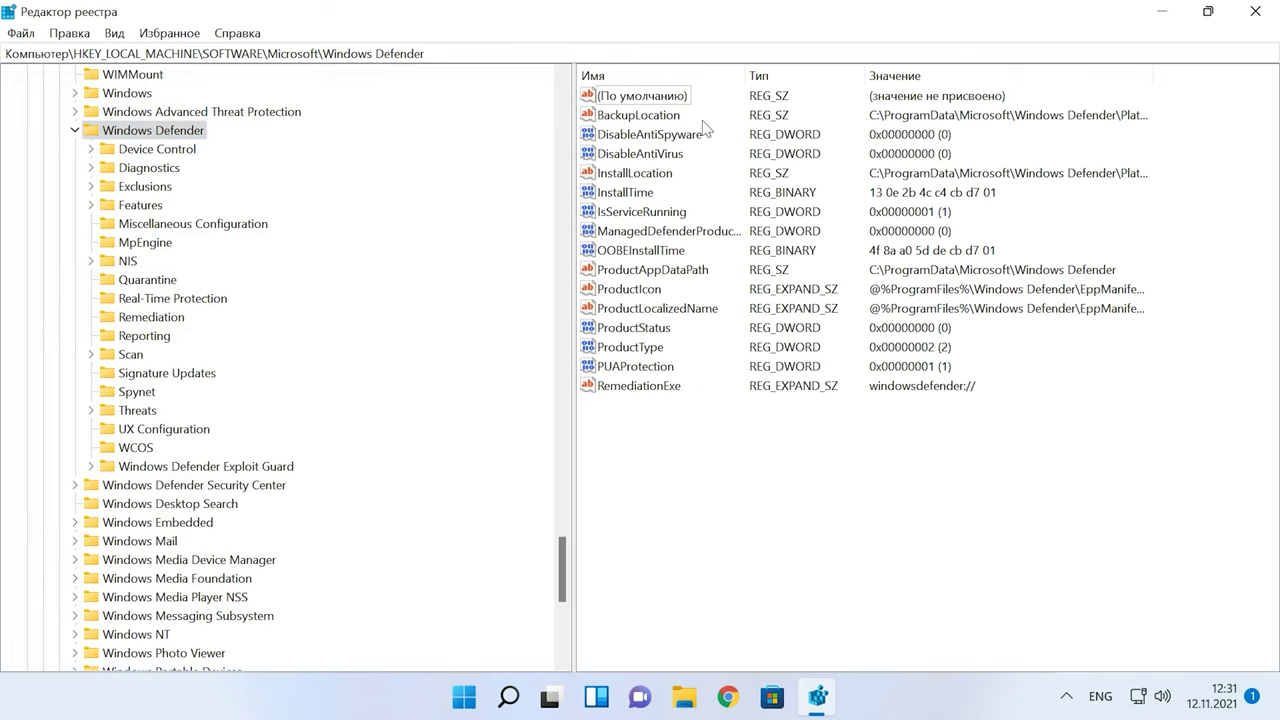
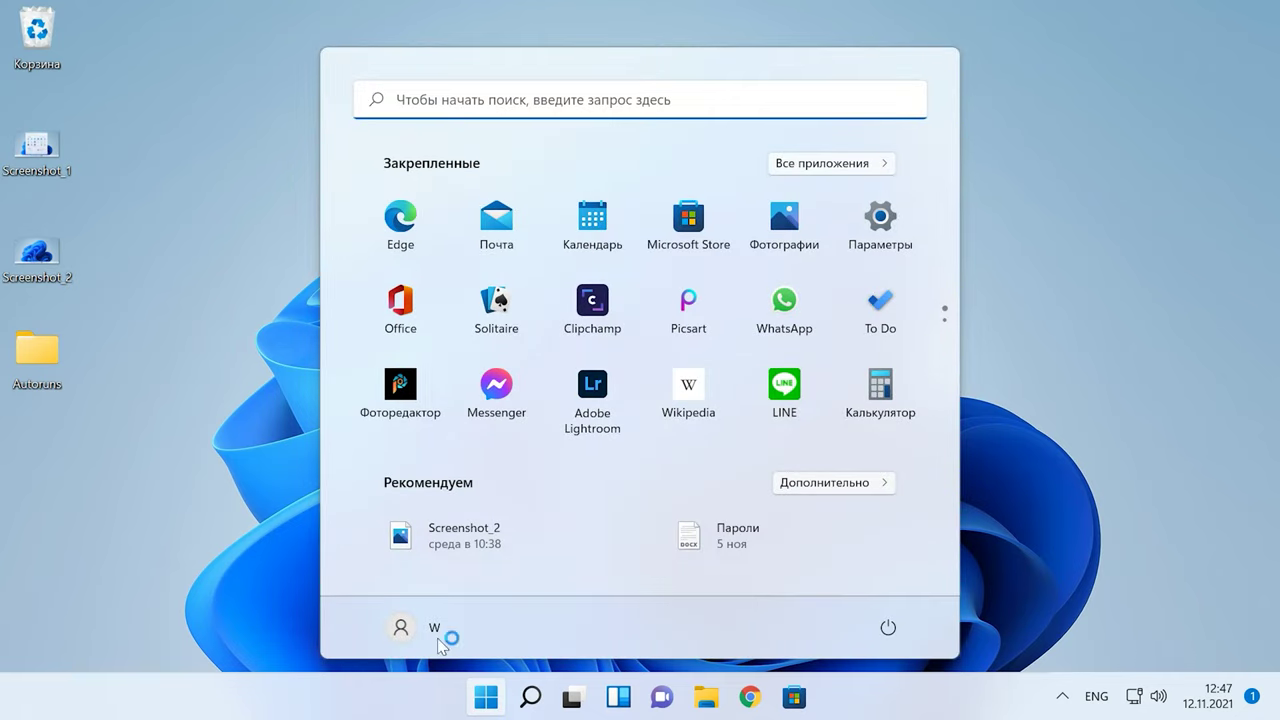
# - Open the computer's power options
pyautogui.click(886, 629)
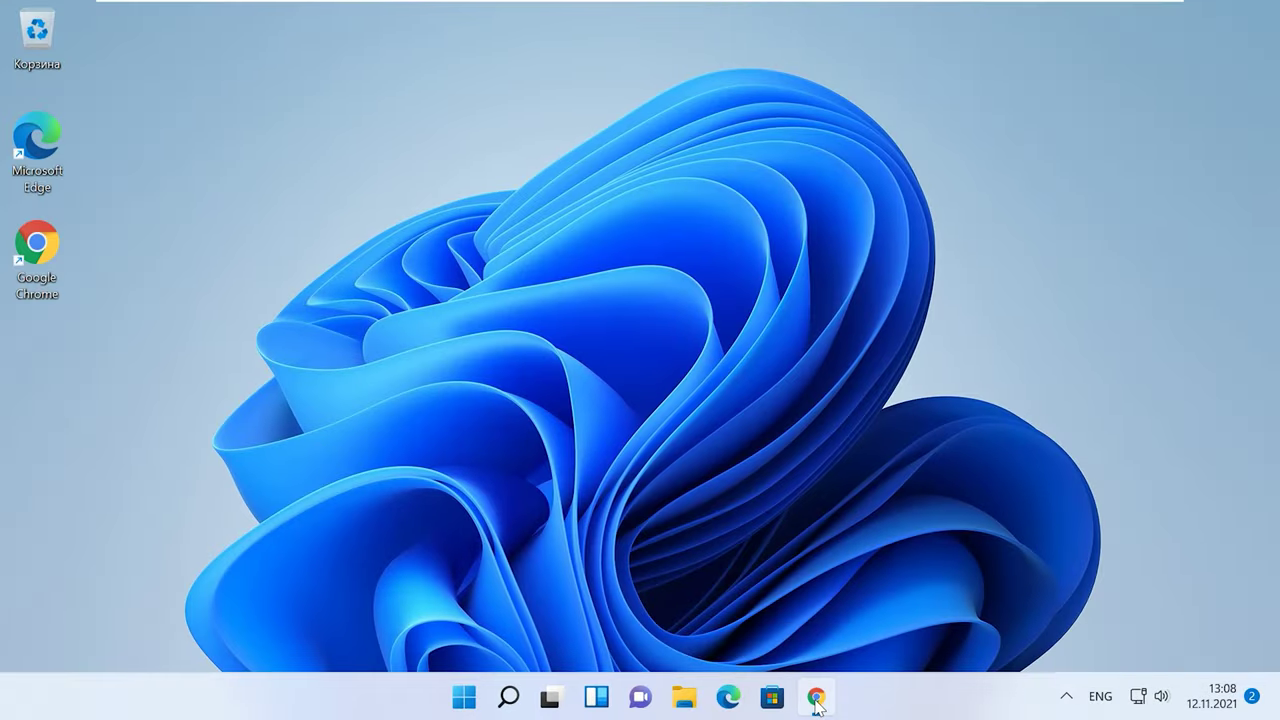
# - Switch to Google Chrome with the Sysinternals Autoruns for Windows download page
pyautogui.click(815, 697)
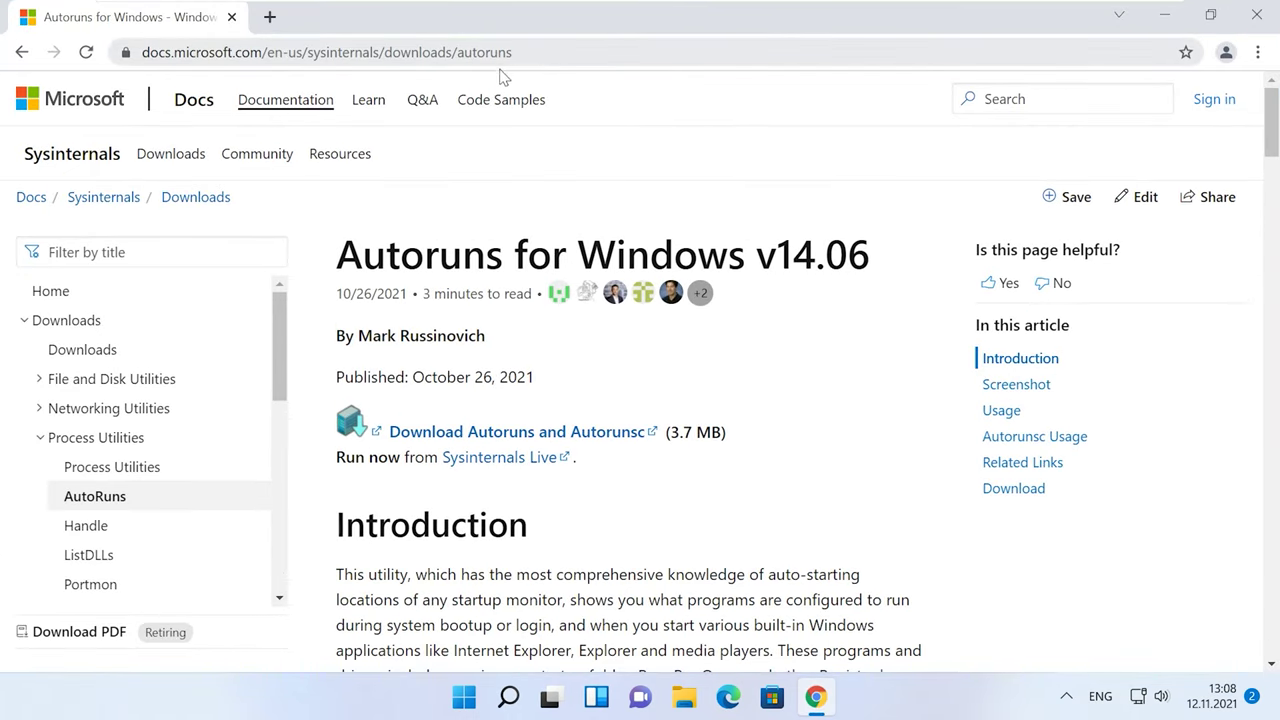
# - Download the Autoruns and Autorunsc archive, open it and go up to the Downloads folder that holds it
pyautogui.click(574, 441)
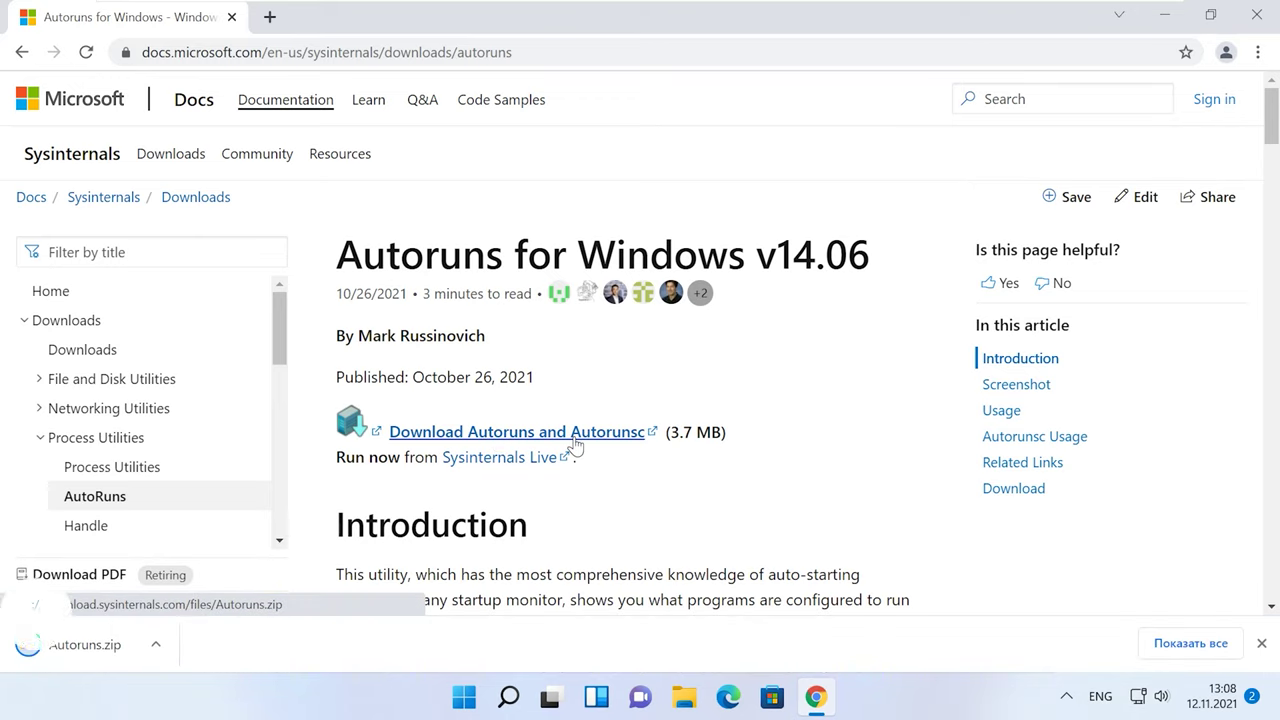
pyautogui.click(110, 652)
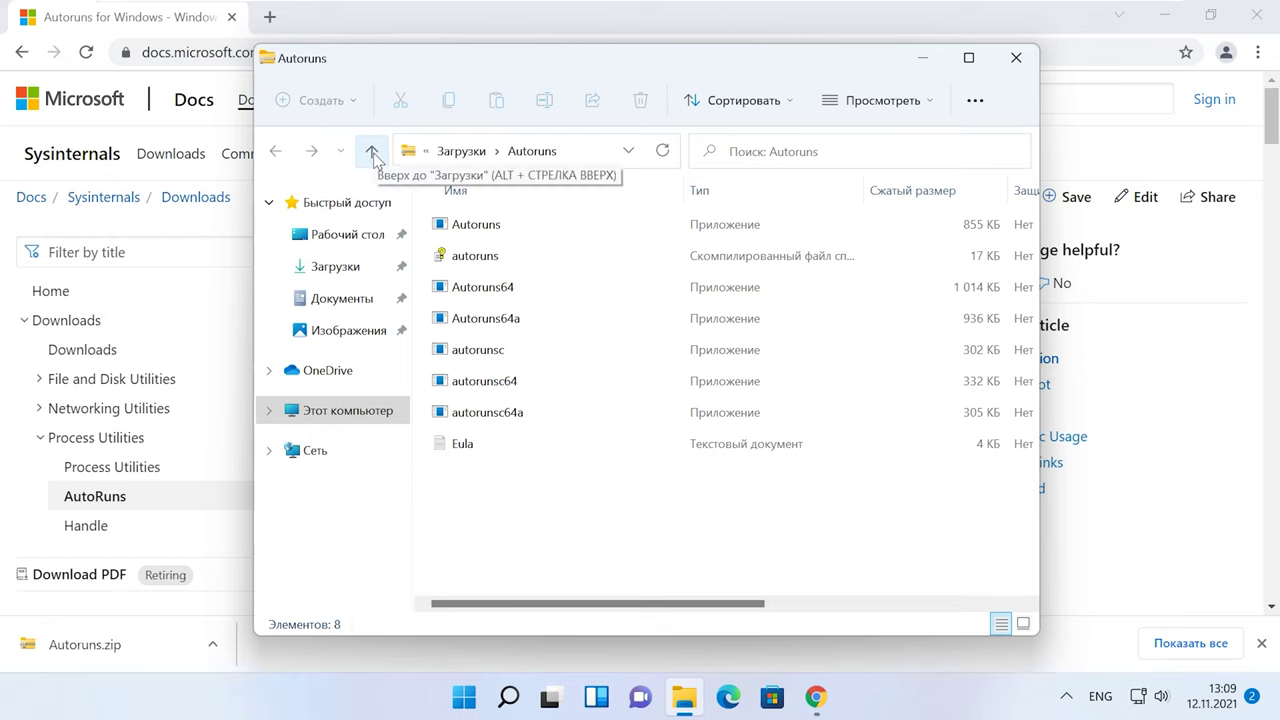
pyautogui.click(372, 152)
# - Extract the Autoruns archive into a new folder named Autoruns on the desktop
pyautogui.rightClick(483, 257)
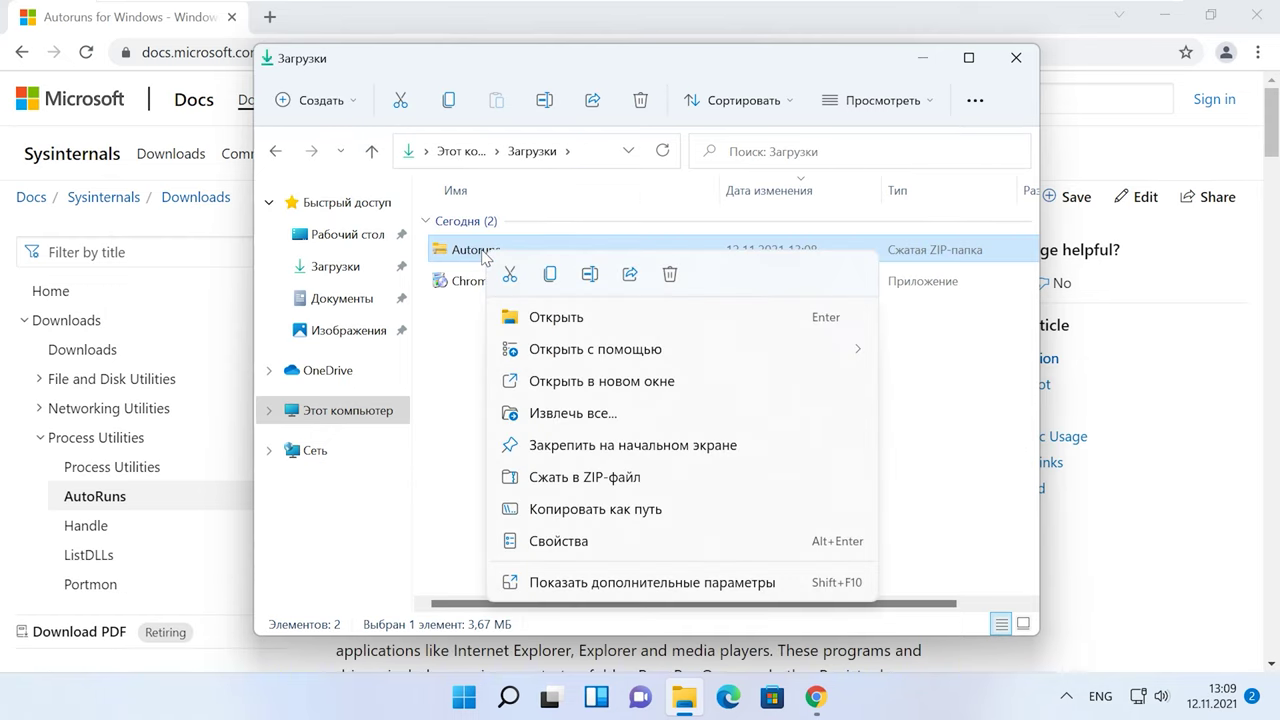
pyautogui.click(588, 420)
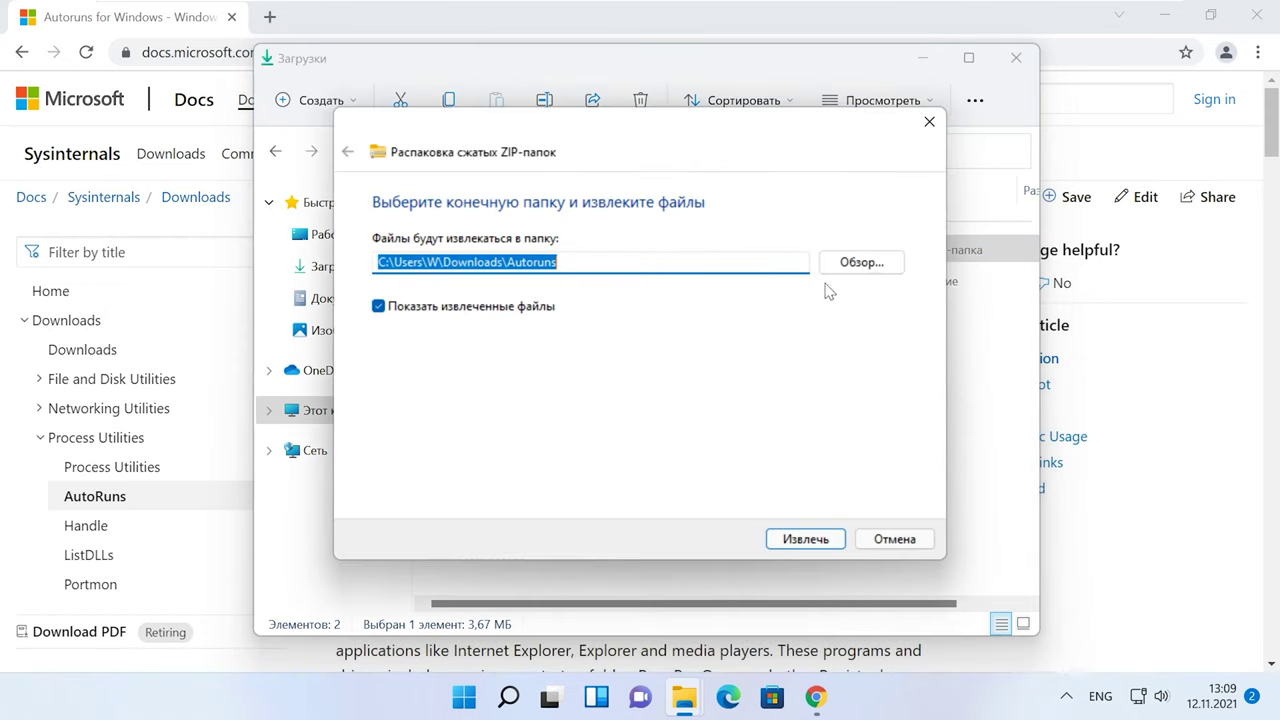
pyautogui.click(861, 262)
pyautogui.click(432, 314)
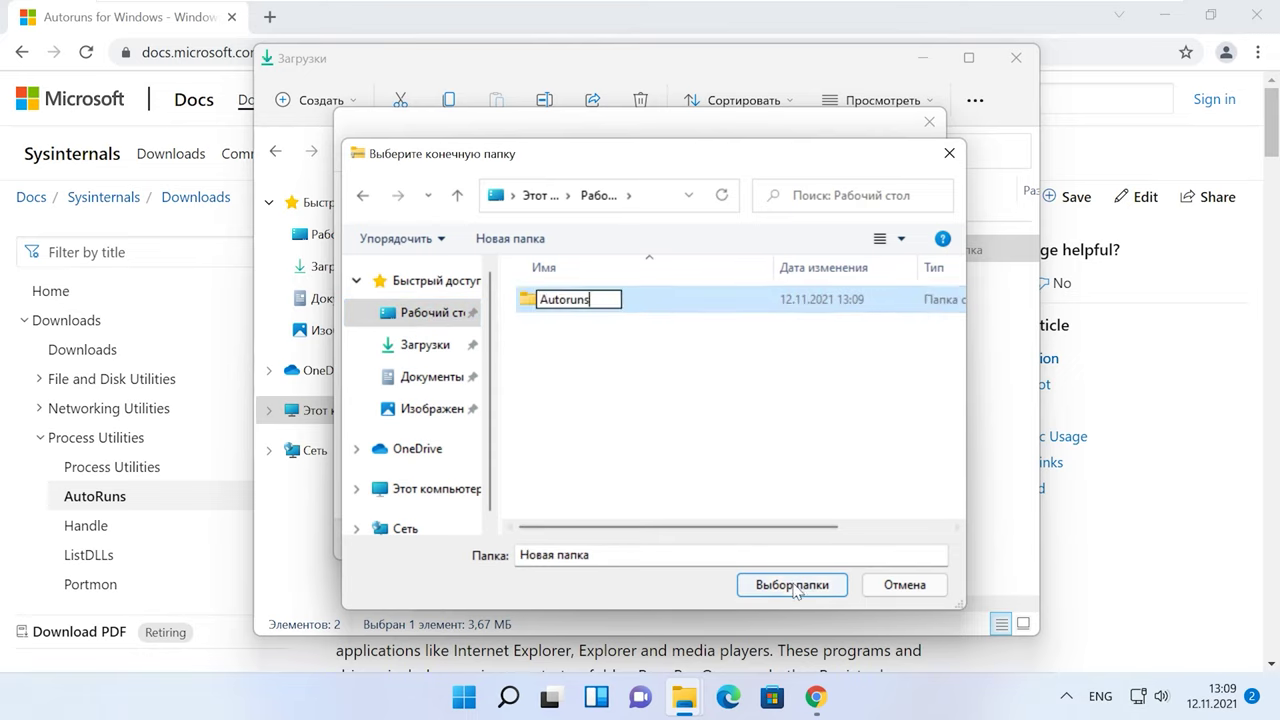
pyautogui.click(792, 585)
pyautogui.click(790, 586)
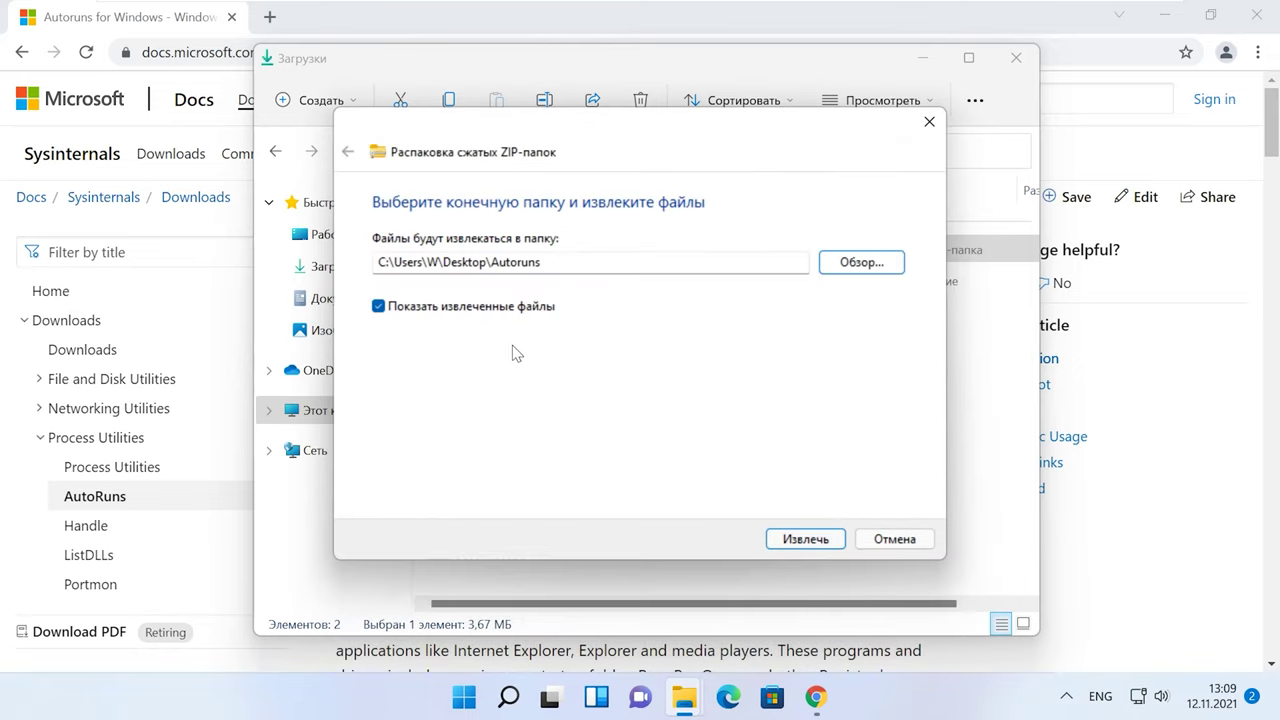
pyautogui.click(812, 541)
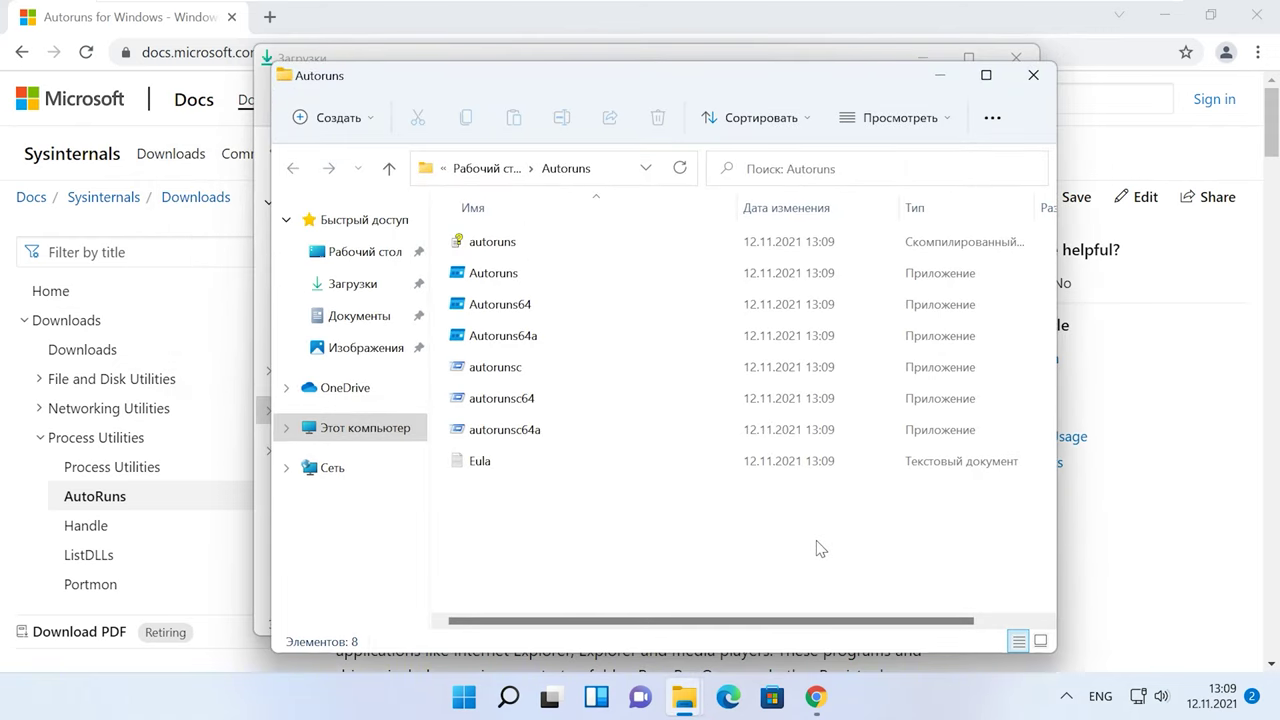
# - Close both File Explorer windows and minimize the browser to return to the desktop
pyautogui.click(1033, 75)
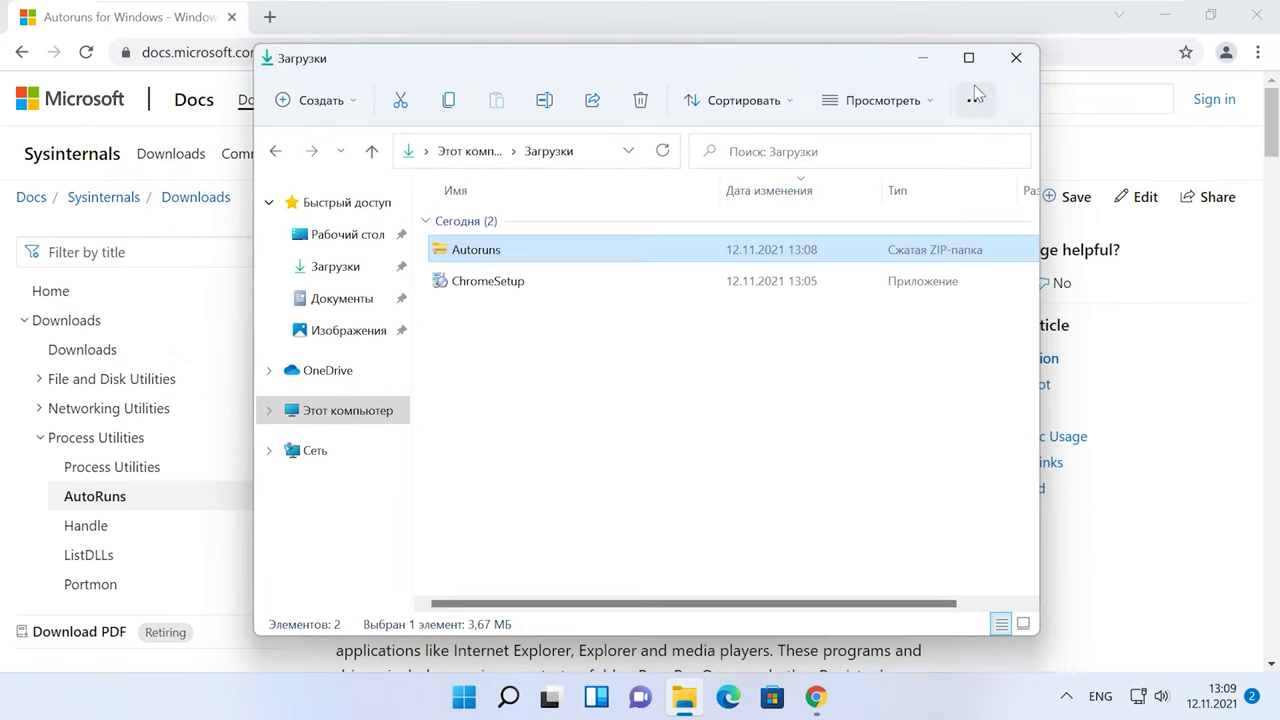
pyautogui.click(1016, 58)
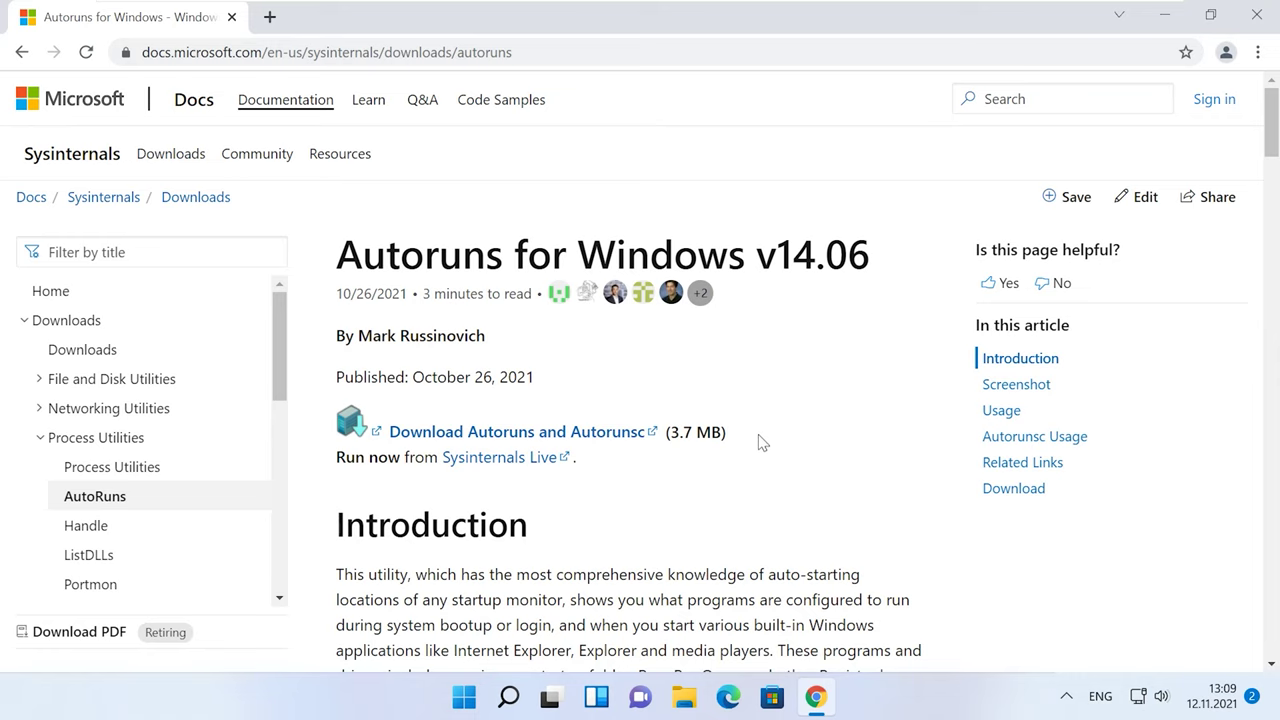
pyautogui.click(1164, 15)
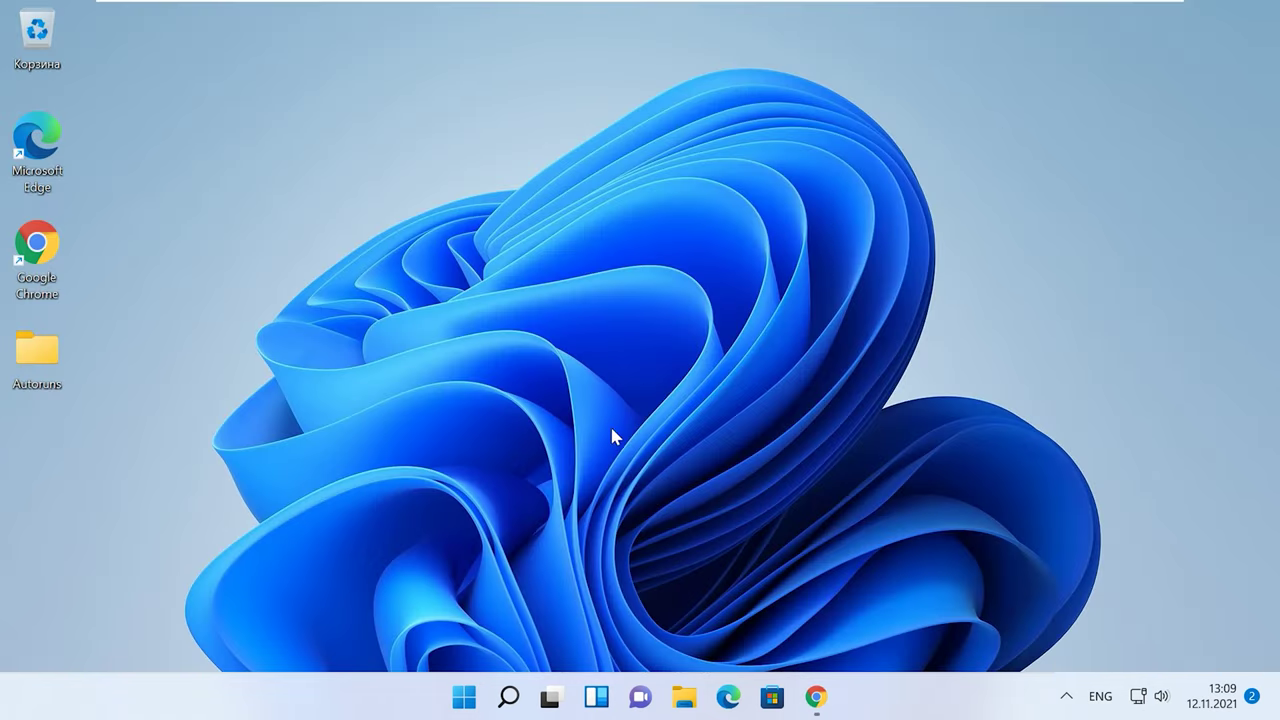
# - Open the virus and threat protection page of Windows Security from the privacy and security section of Windows Settings
pyautogui.click(466, 697)
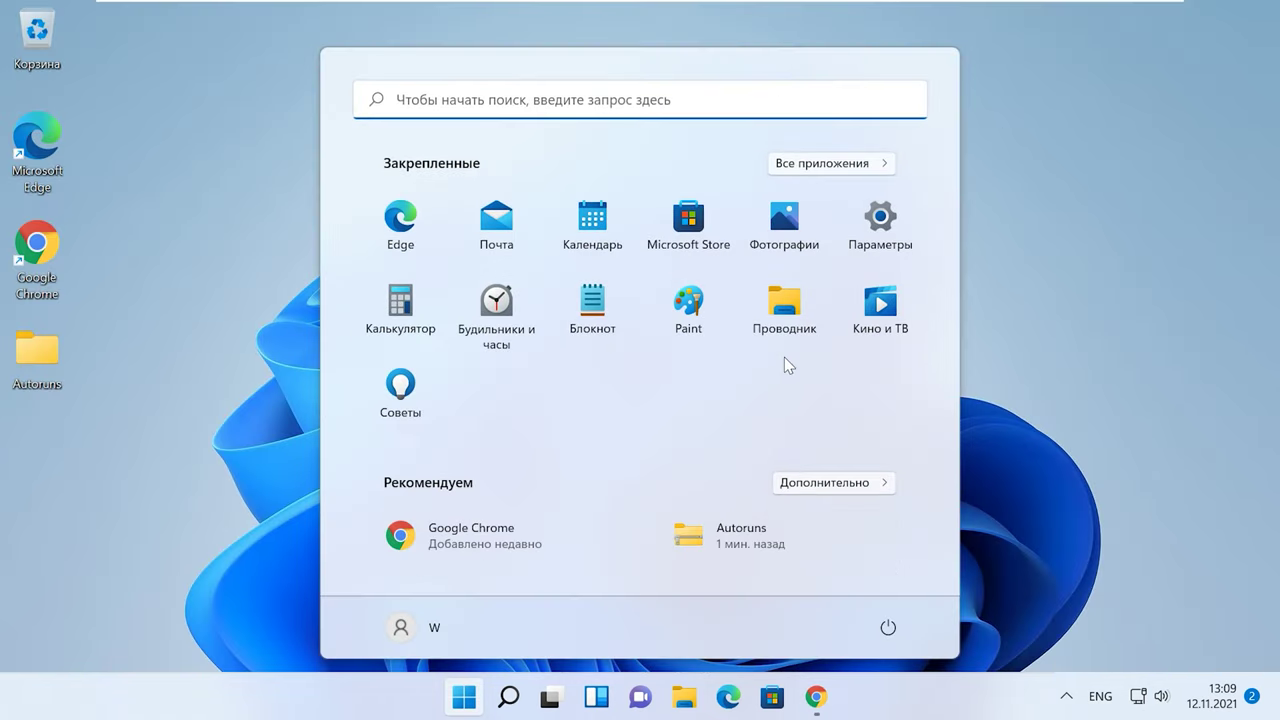
pyautogui.click(887, 257)
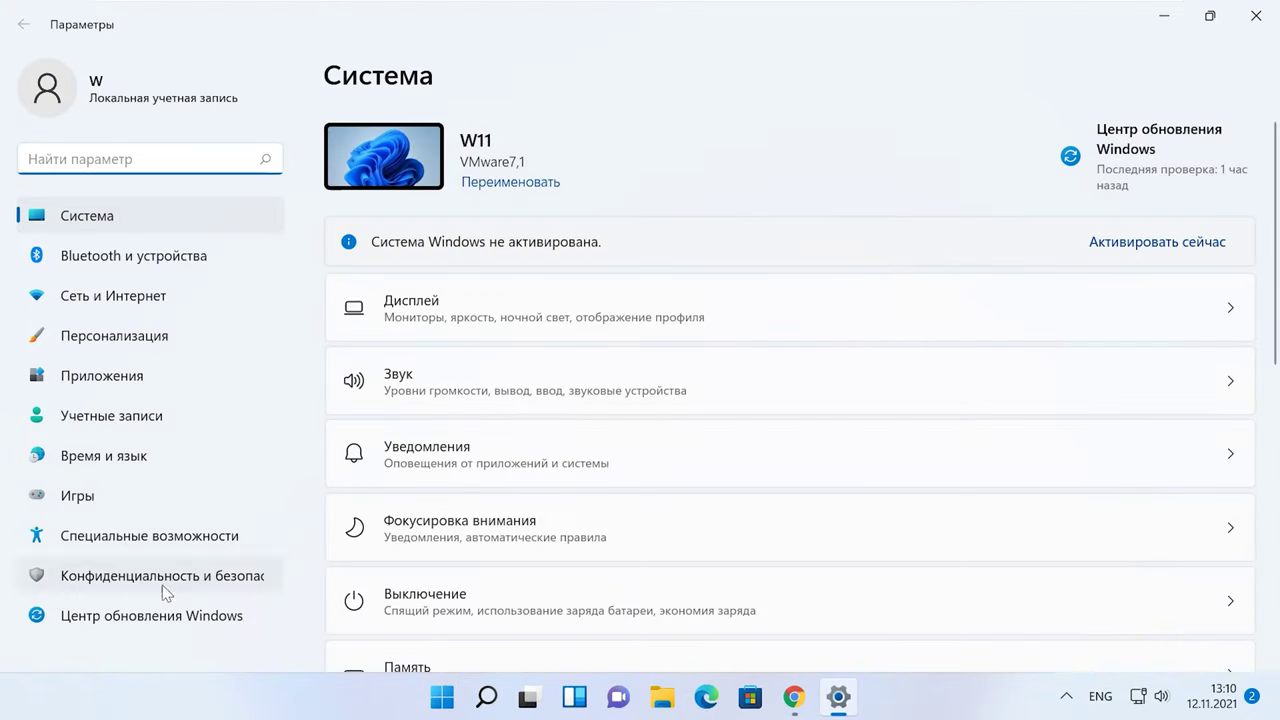
pyautogui.click(192, 589)
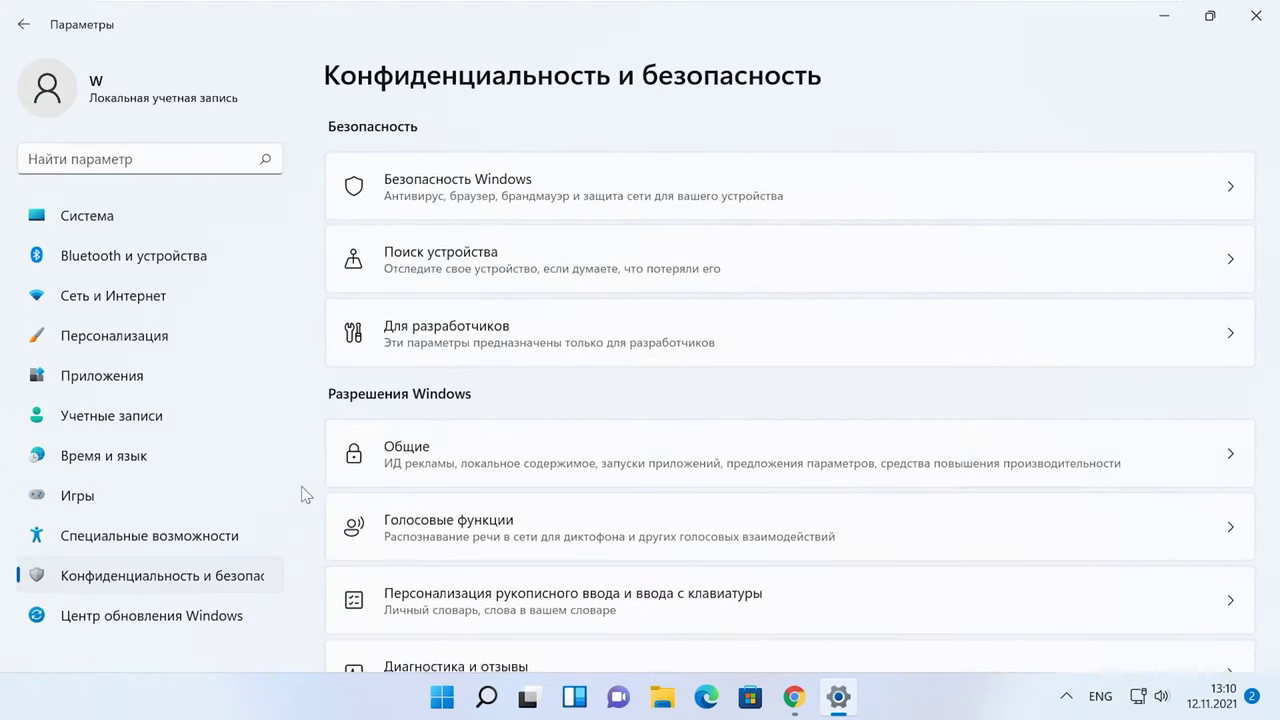
pyautogui.click(507, 189)
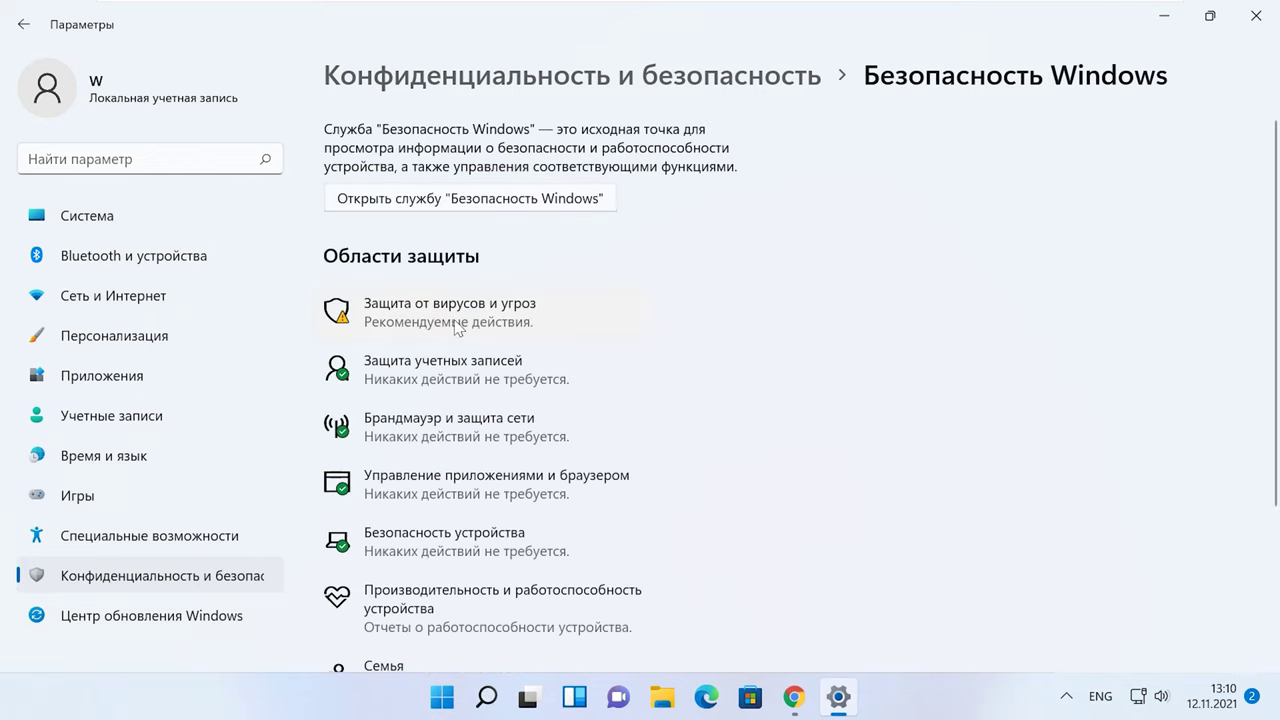
pyautogui.click(449, 318)
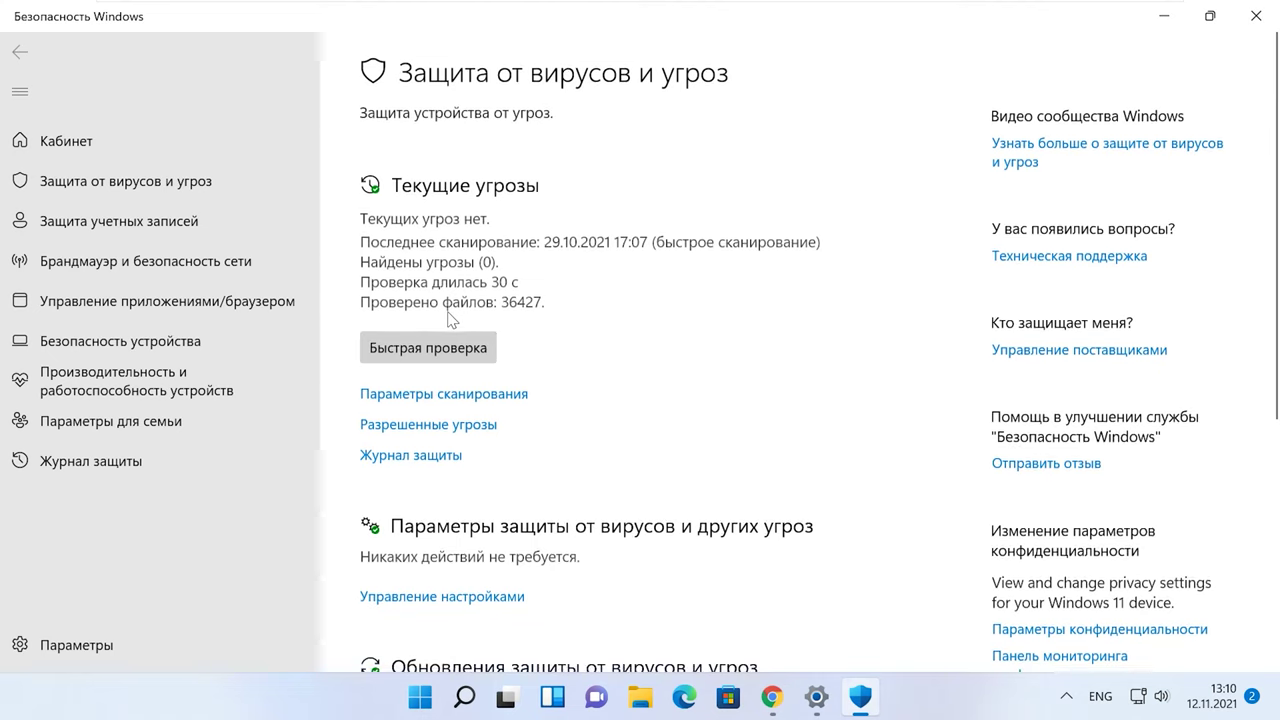
# - Turn off real-time protection in the virus and threat protection settings and allow the change in User Account Control
pyautogui.click(455, 598)
pyautogui.click(385, 349)
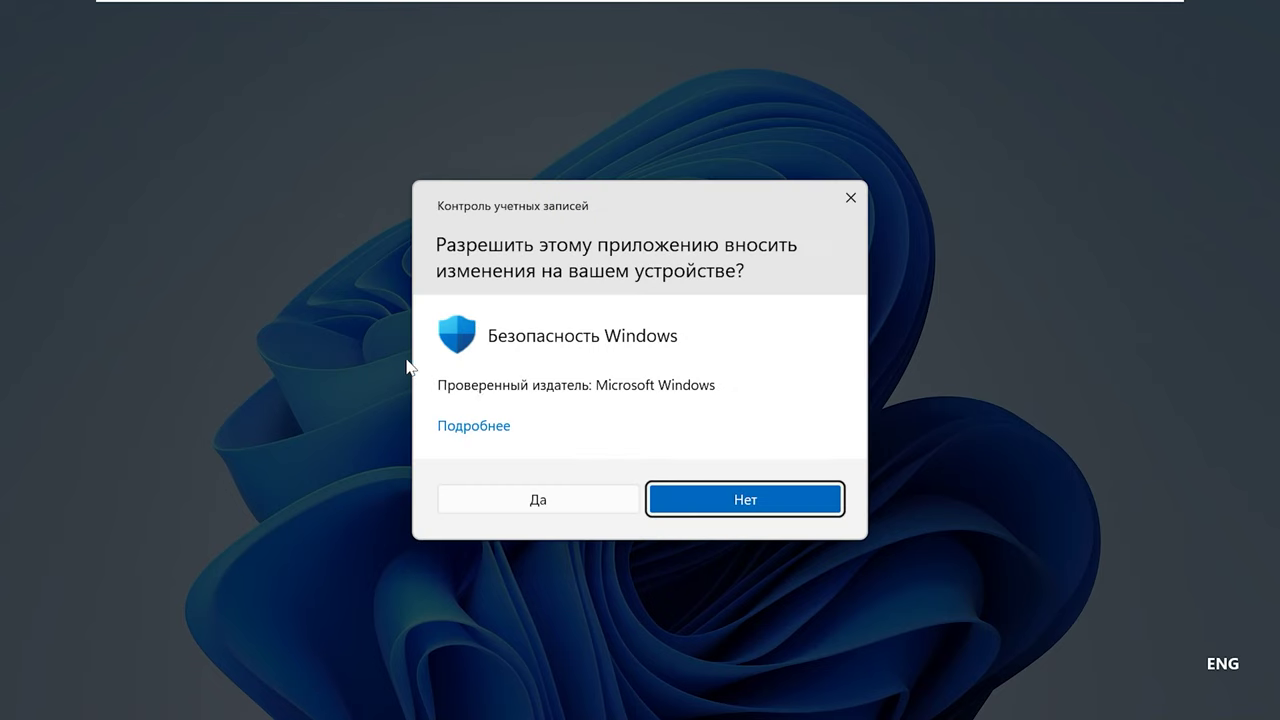
pyautogui.click(528, 510)
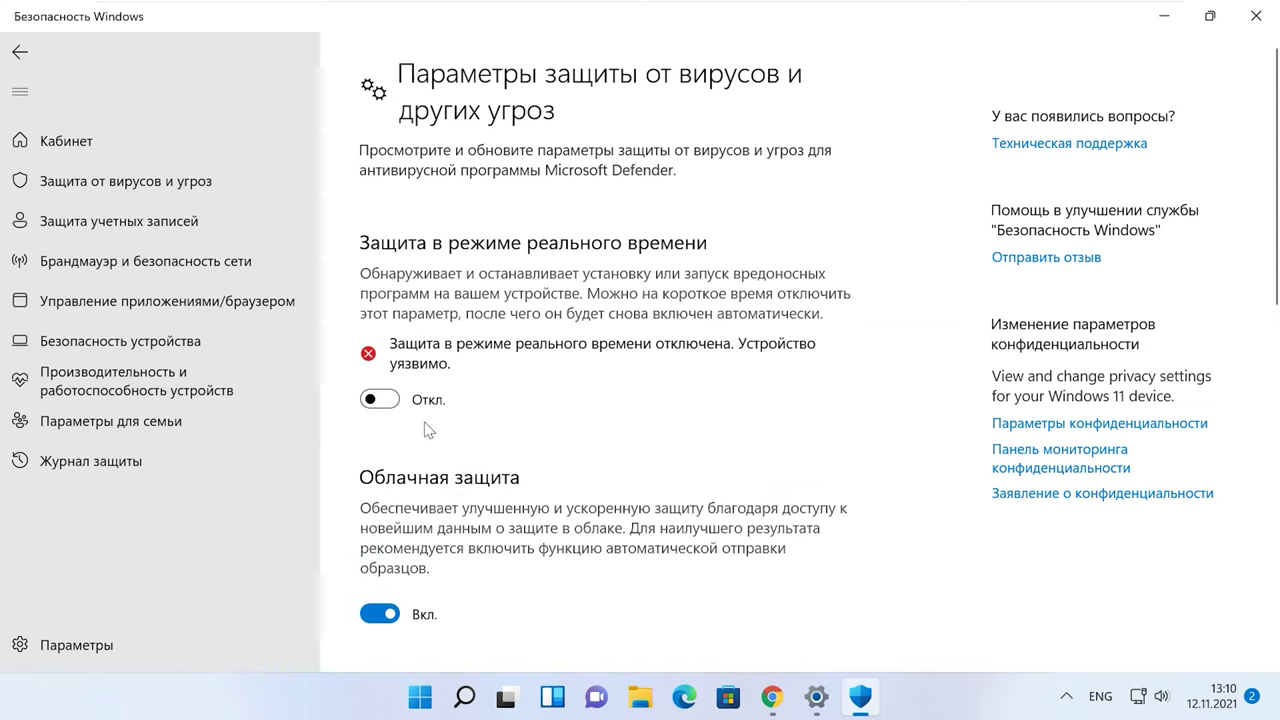
# - Turn off tamper protection (Защита от подделки) in the virus and threat protection settings
pyautogui.scroll(-10, 425, 430)
pyautogui.scroll(2, 420, 406)
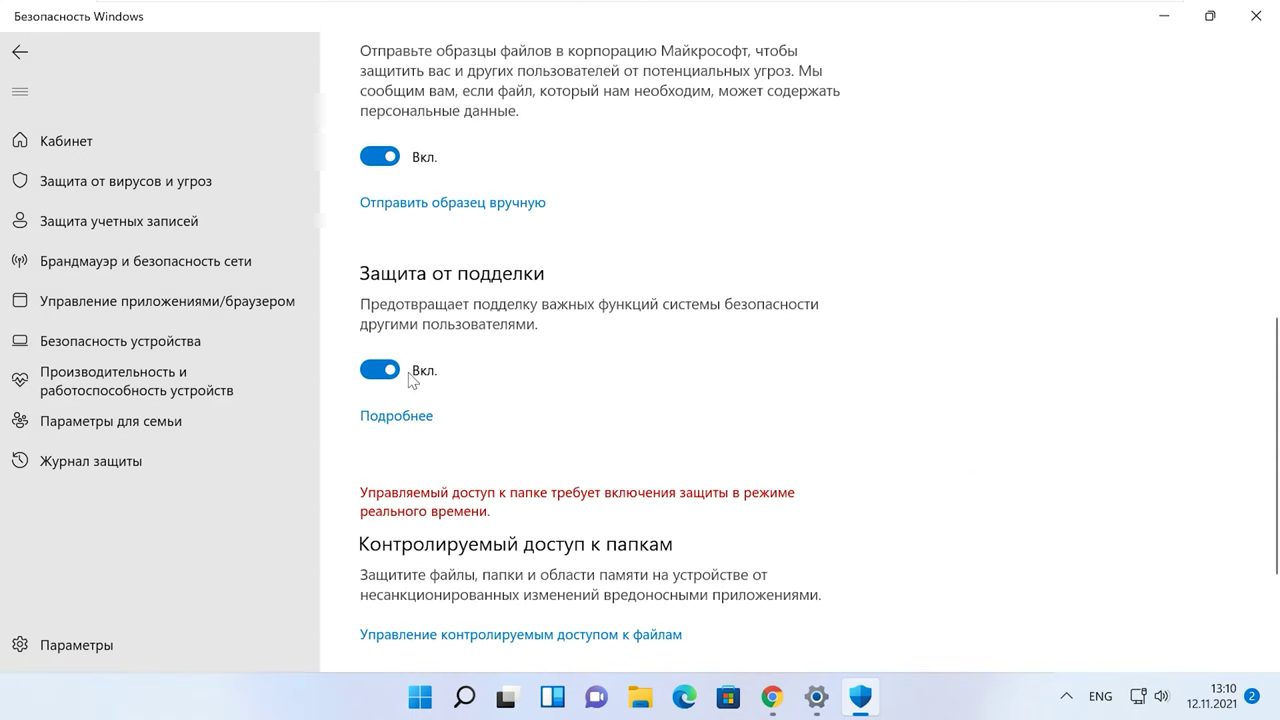
pyautogui.click(395, 372)
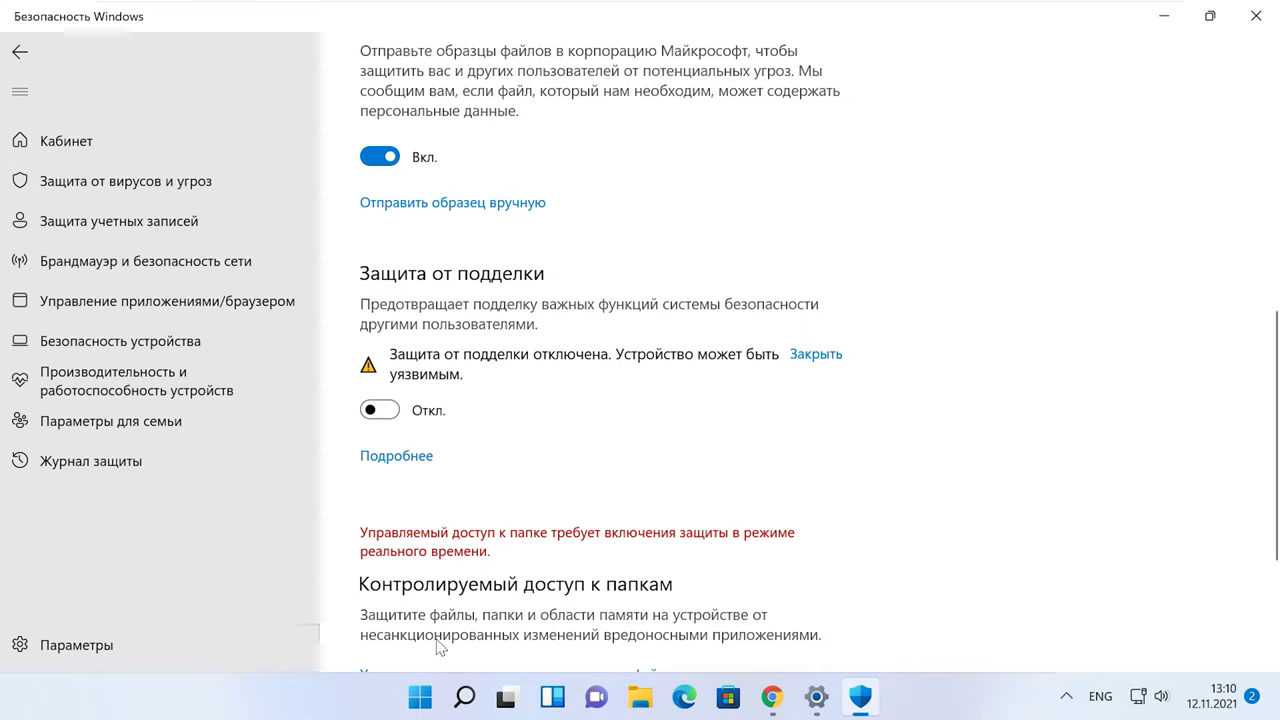
# - Search Windows for "конфигурация" in the Russian keyboard layout and open System Configuration (Конфигурация системы)
pyautogui.click(464, 697)
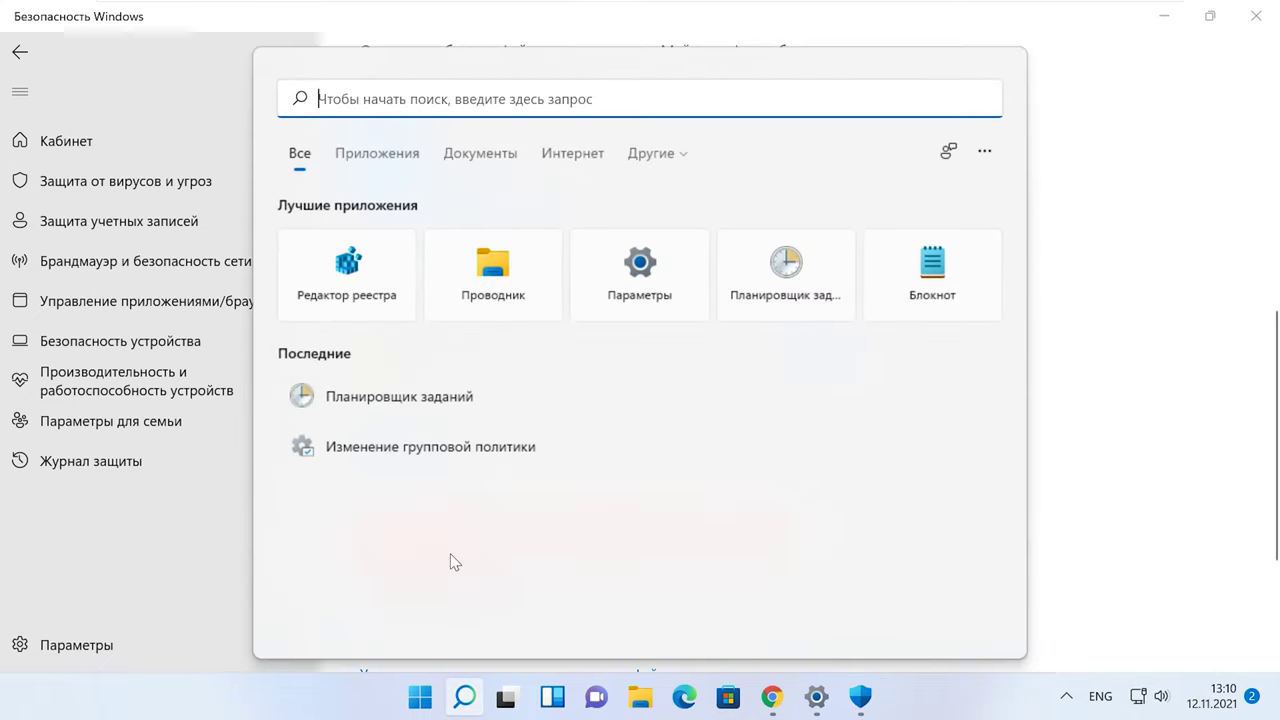
pyautogui.hotkey('alt', 'shift')
pyautogui.write('конфигурация')
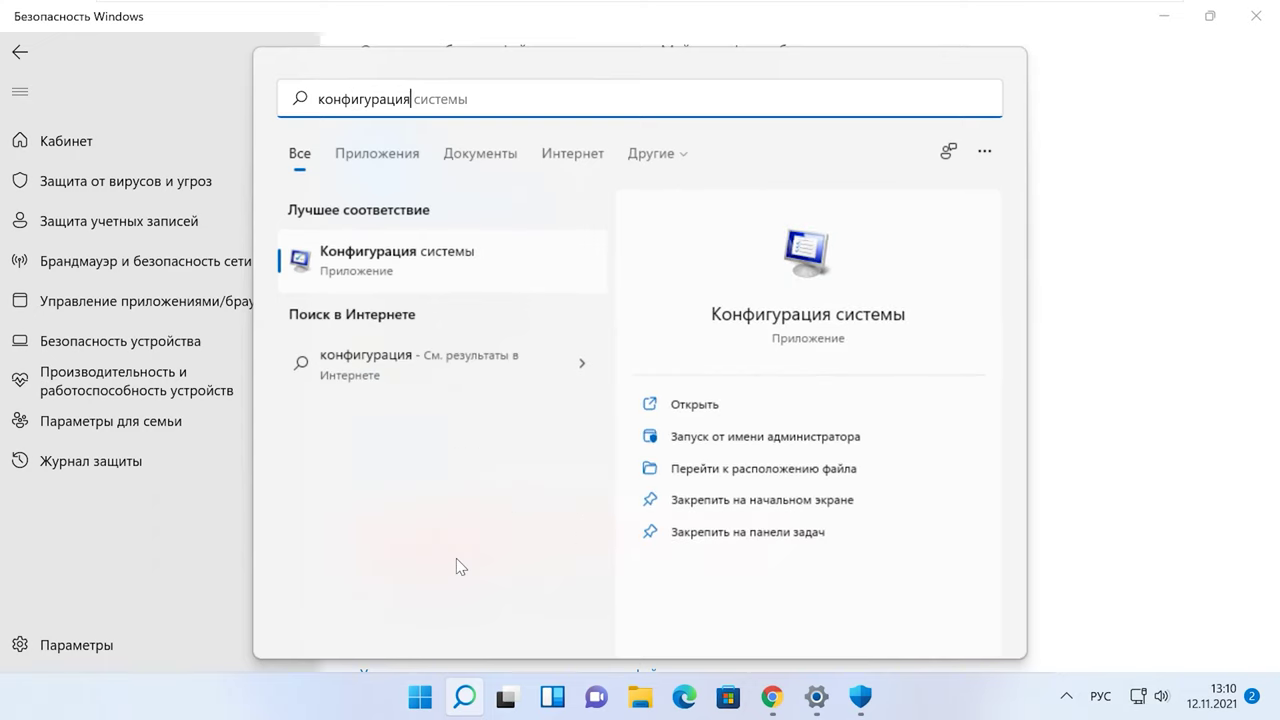
pyautogui.click(459, 273)
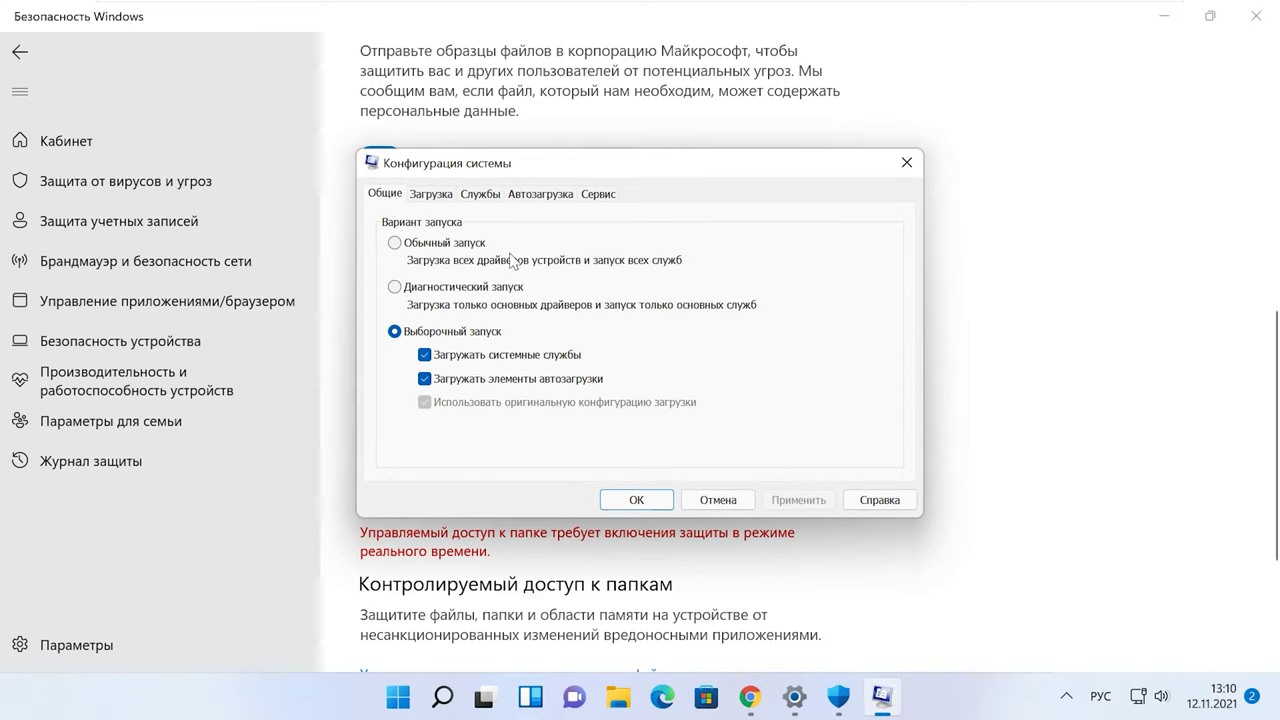
# - Enable safe boot with the minimal option for Windows 11 and restart the computer
pyautogui.click(430, 195)
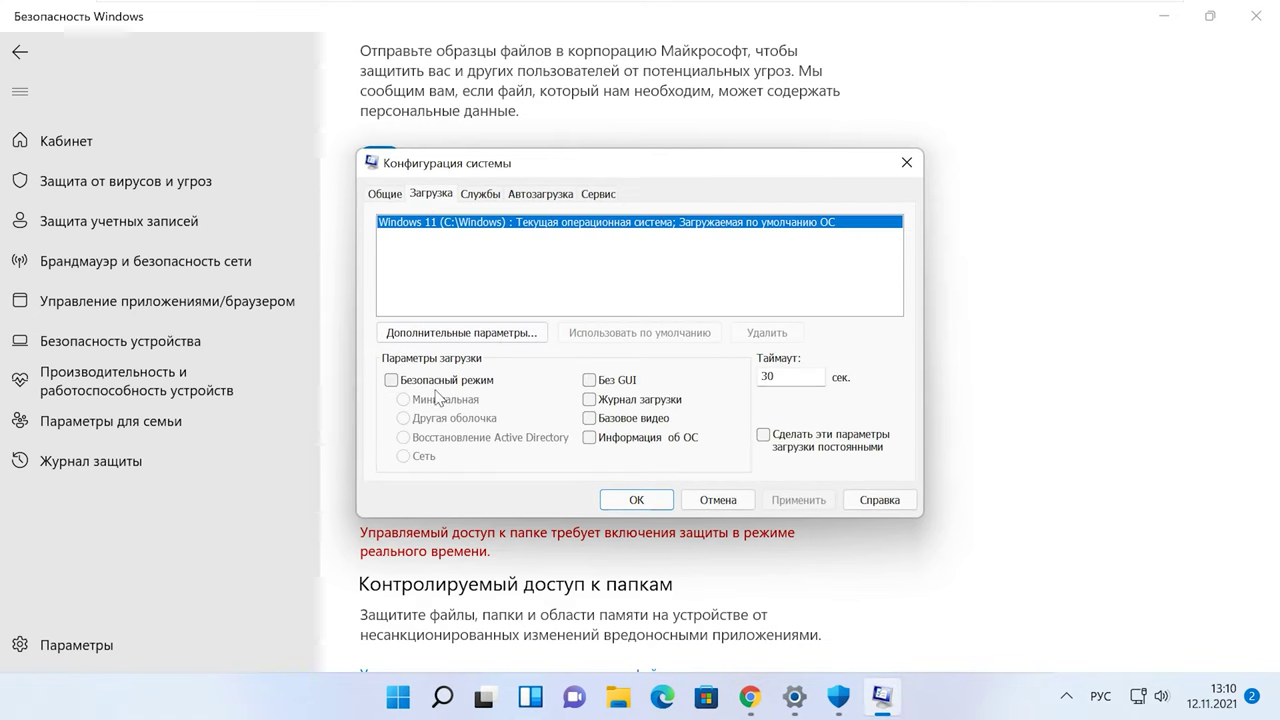
pyautogui.click(432, 382)
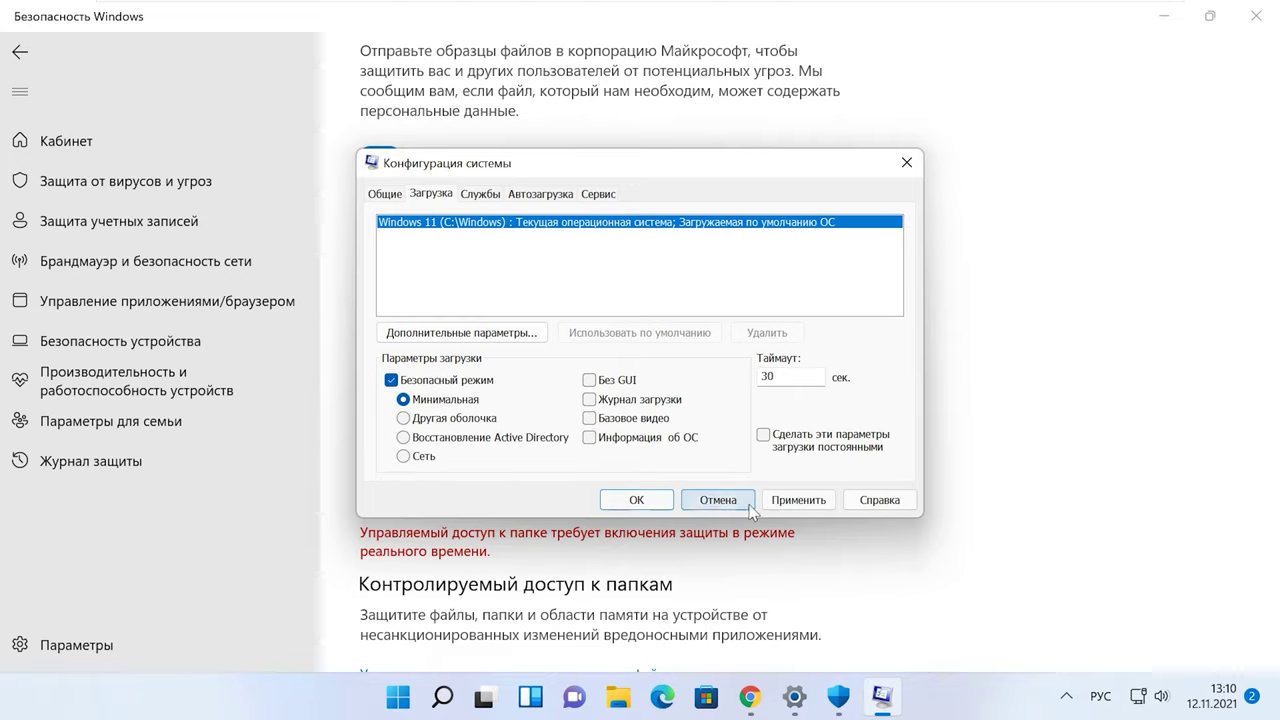
pyautogui.click(634, 500)
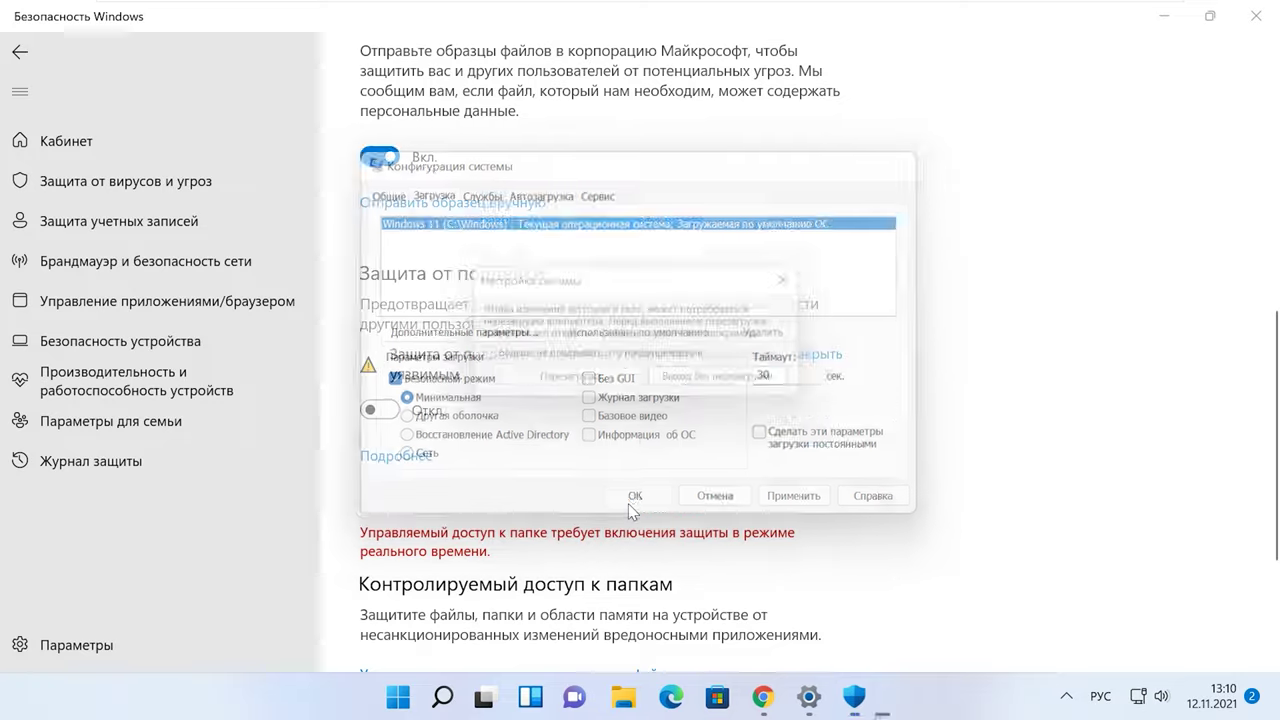
pyautogui.click(580, 385)
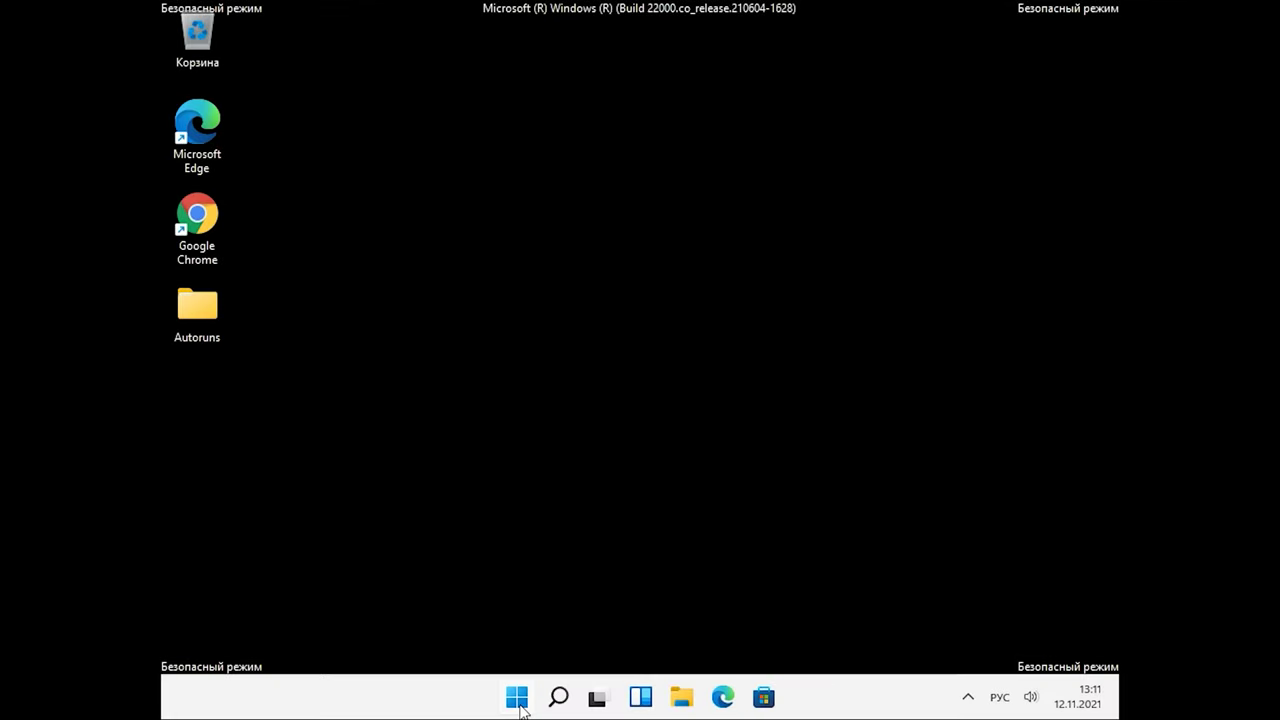
# - Check the Windows Security page in the privacy and security settings in safe mode, and close Settings
pyautogui.click(518, 704)
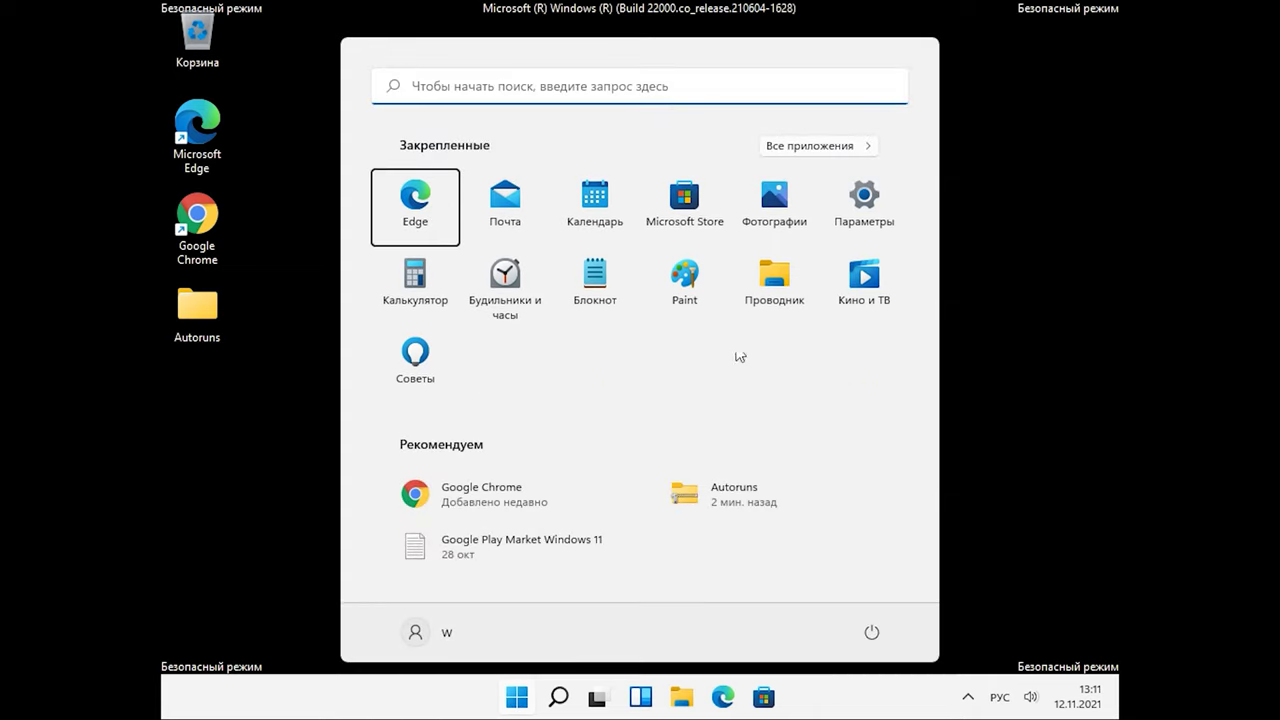
pyautogui.click(857, 226)
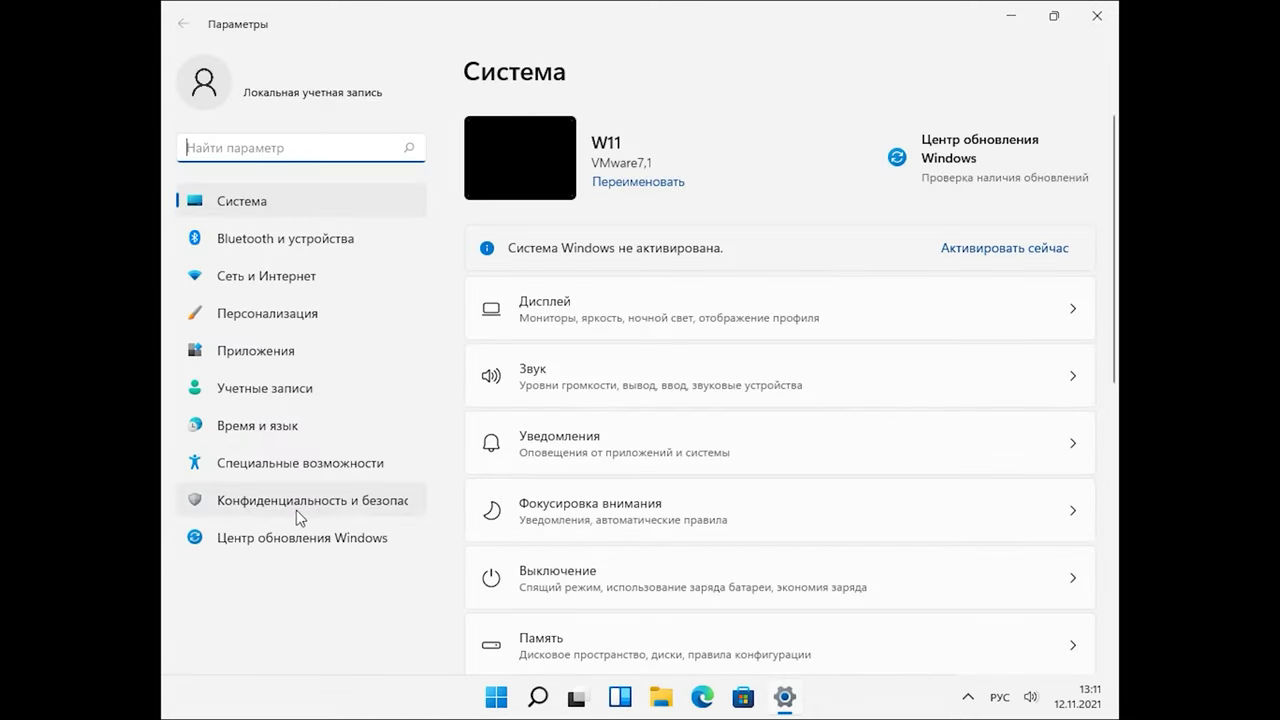
pyautogui.click(313, 505)
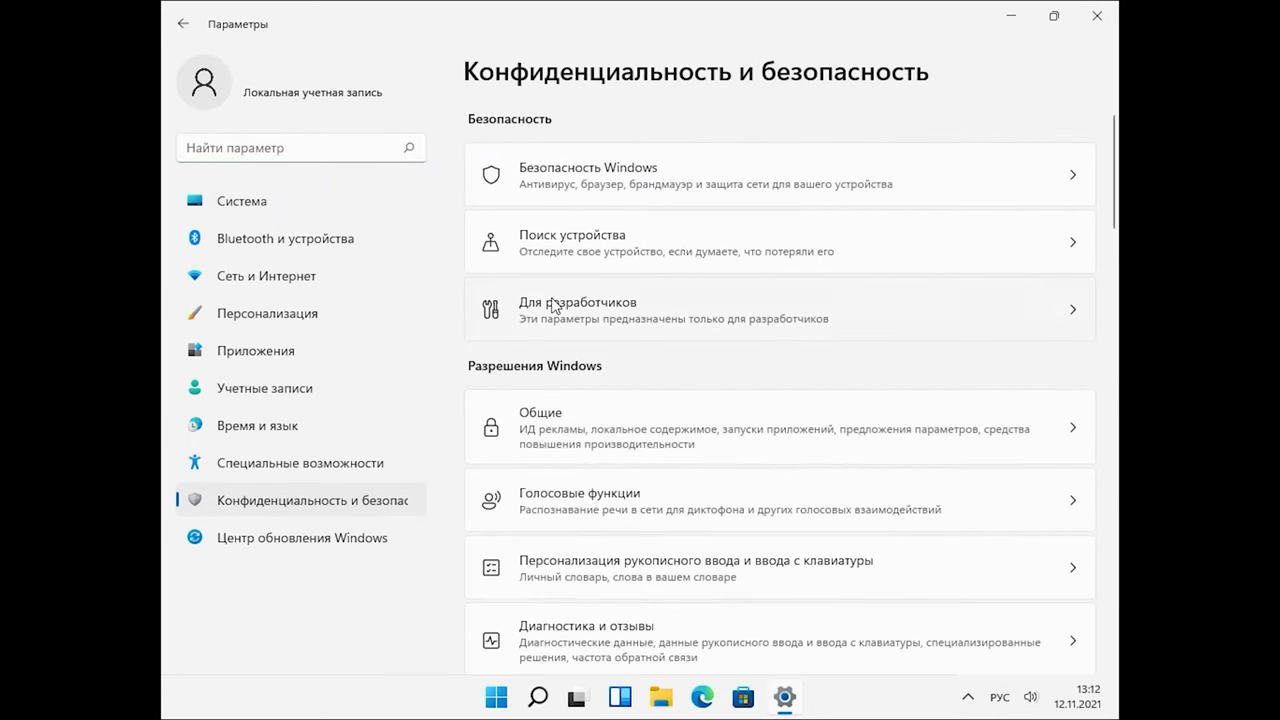
pyautogui.click(615, 187)
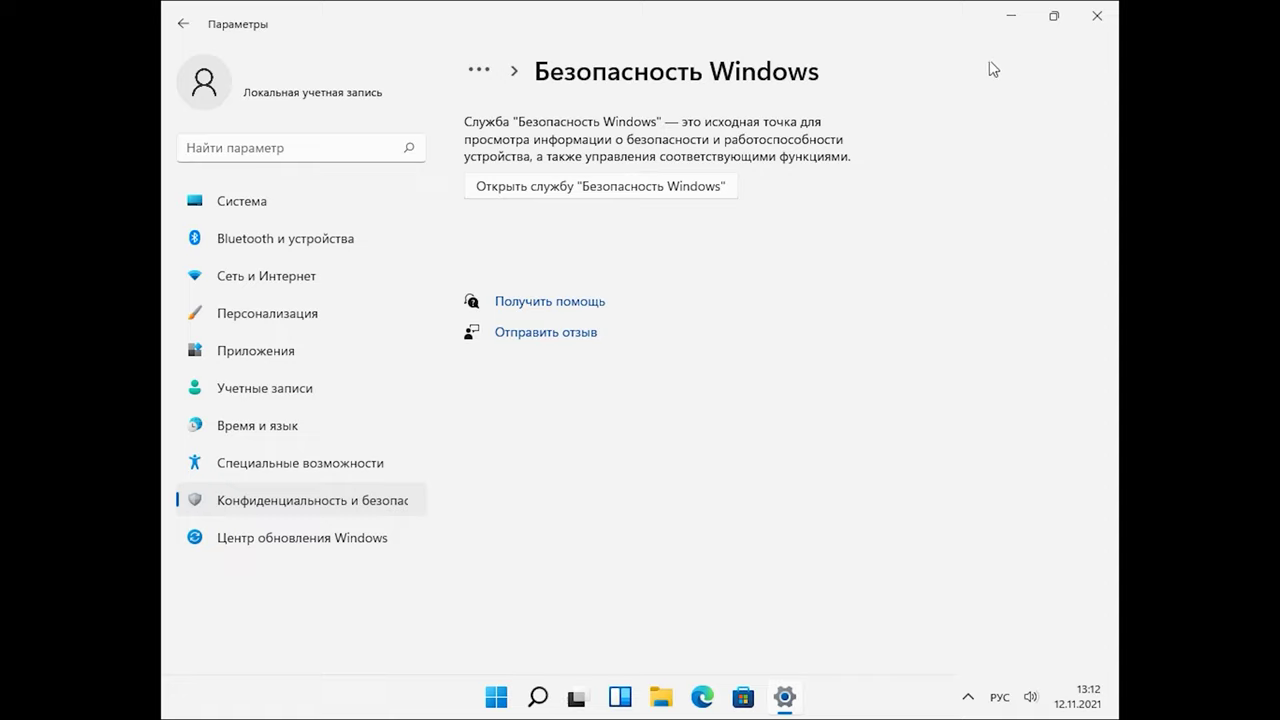
pyautogui.click(1098, 18)
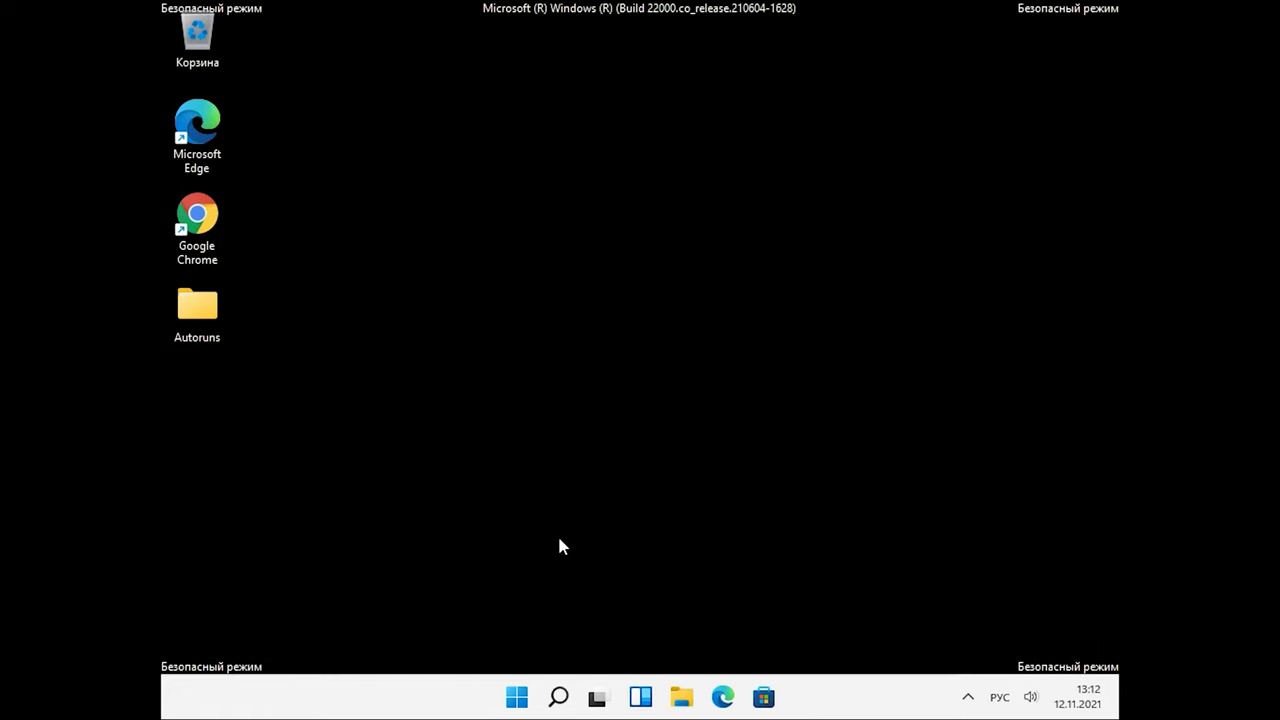
# - Launch Autoruns64 from the desktop's Autoruns folder, allowing it to run past SmartScreen and accepting the license agreement
pyautogui.doubleClick(197, 315)
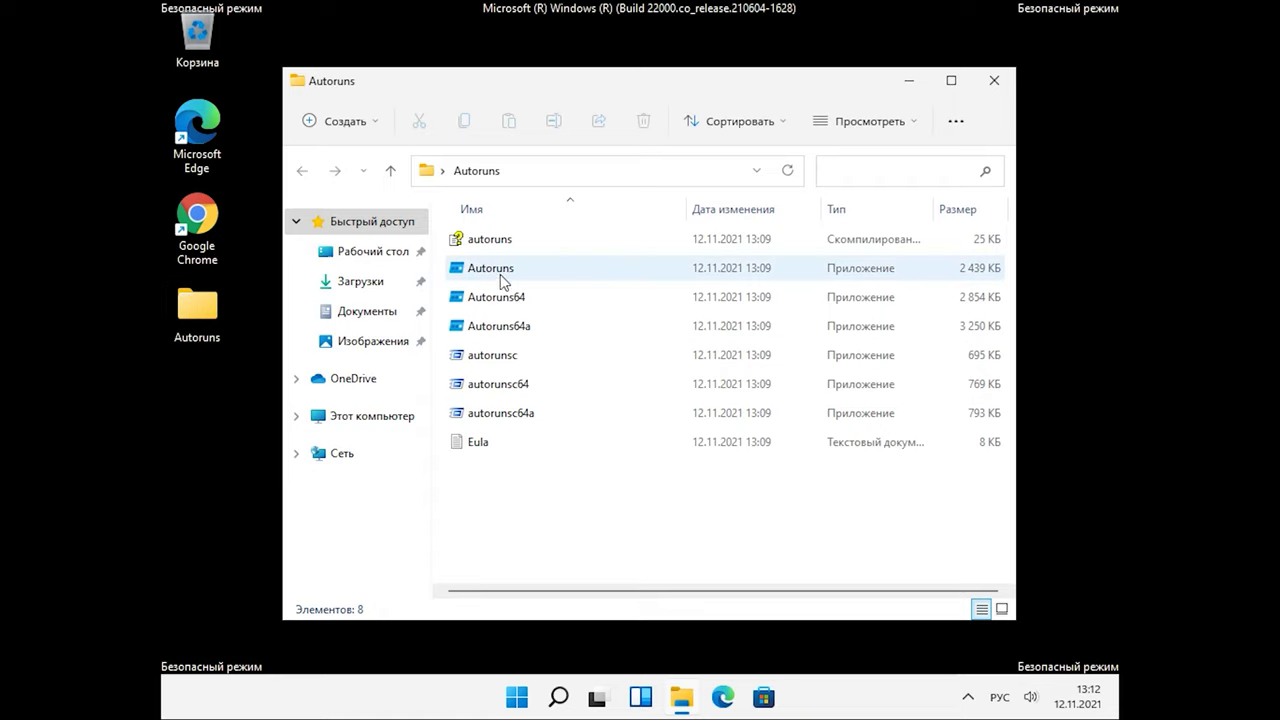
pyautogui.click(514, 304)
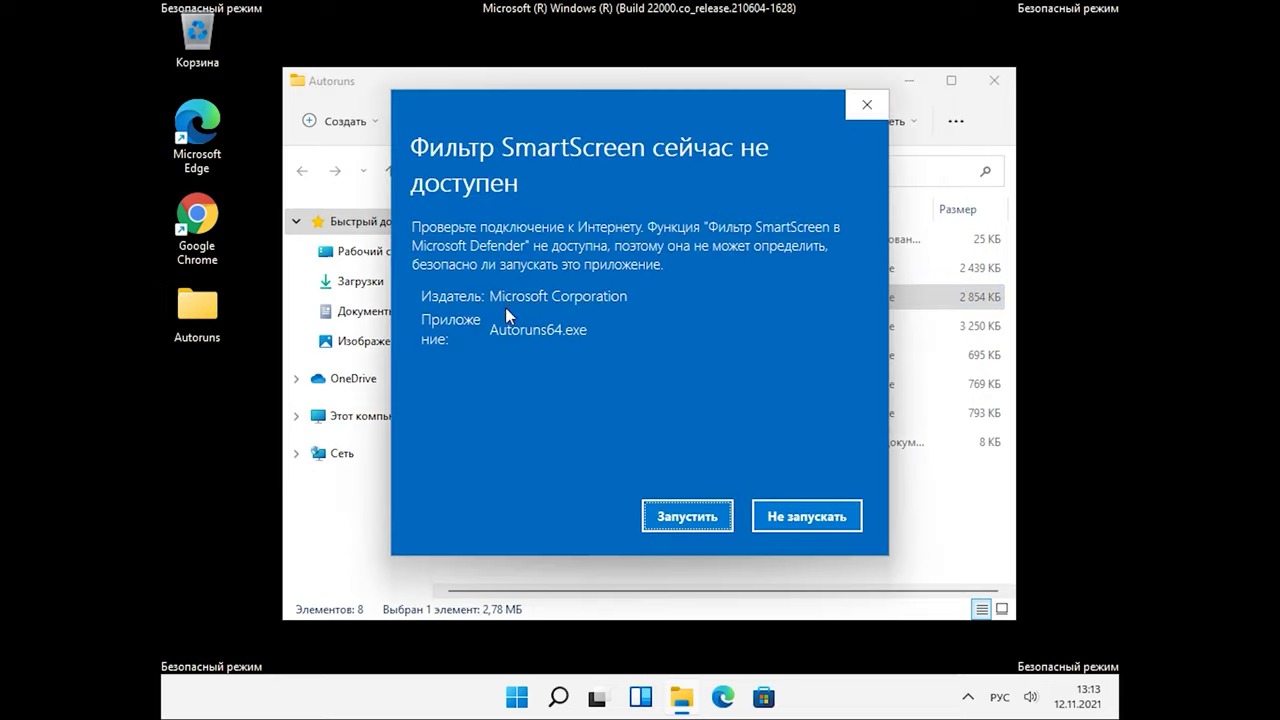
pyautogui.click(717, 535)
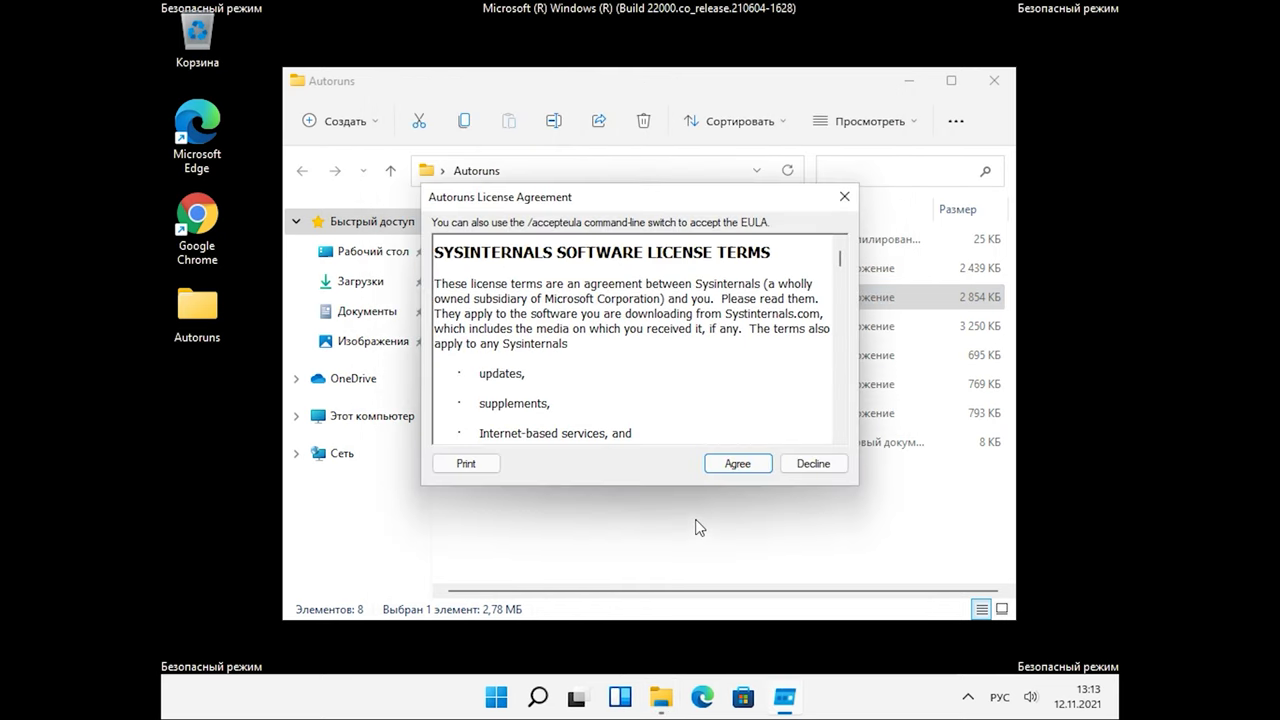
pyautogui.click(740, 464)
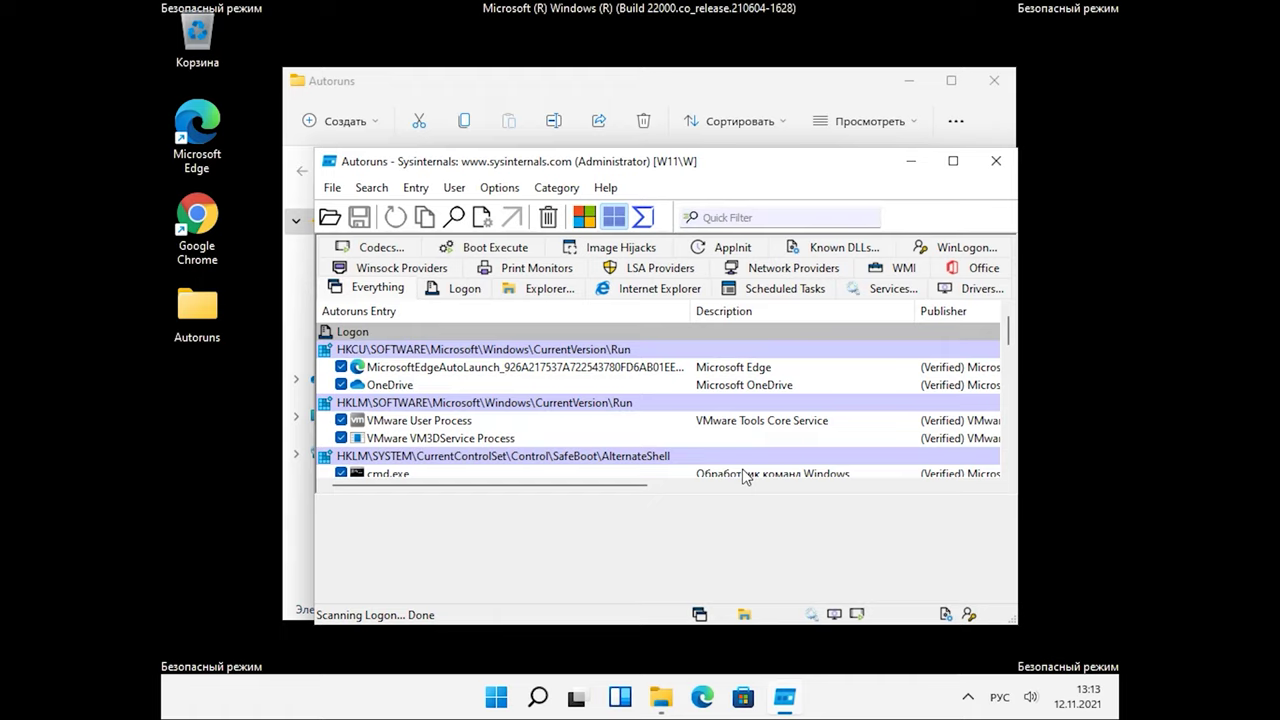
# - List the services in Autoruns and turn off hiding of Windows entries
pyautogui.click(886, 291)
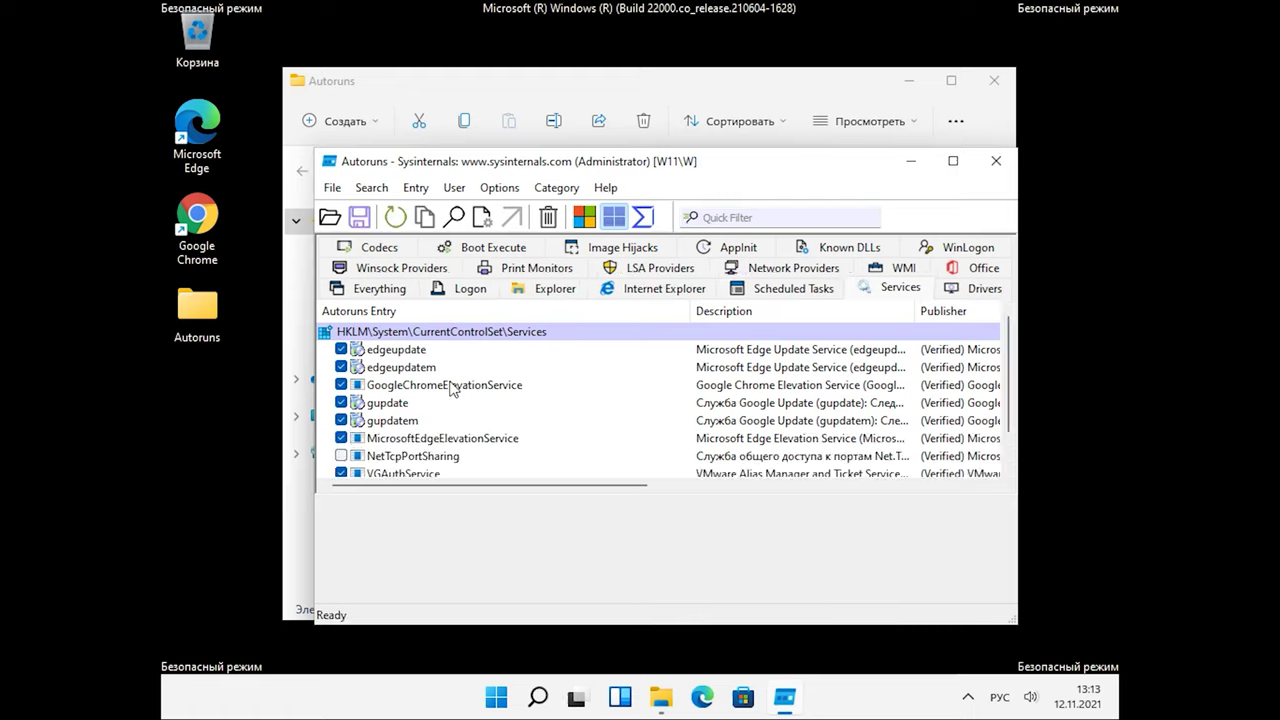
pyautogui.click(504, 195)
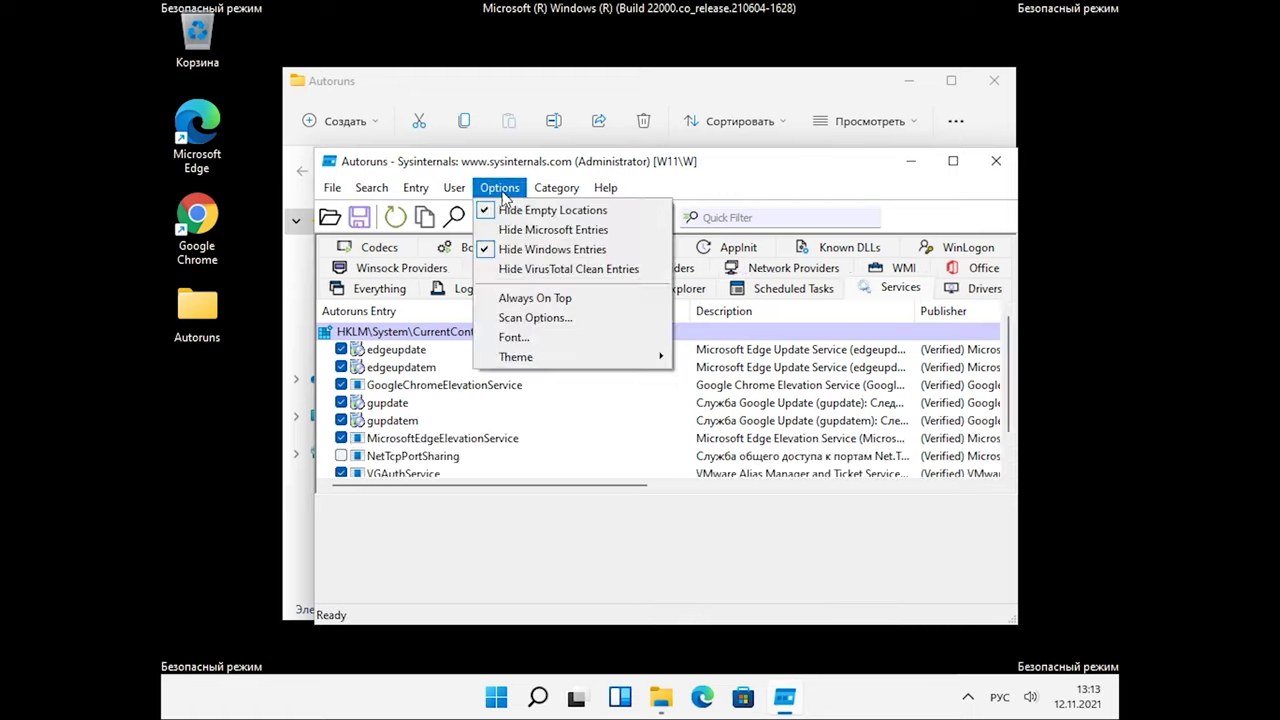
pyautogui.click(507, 254)
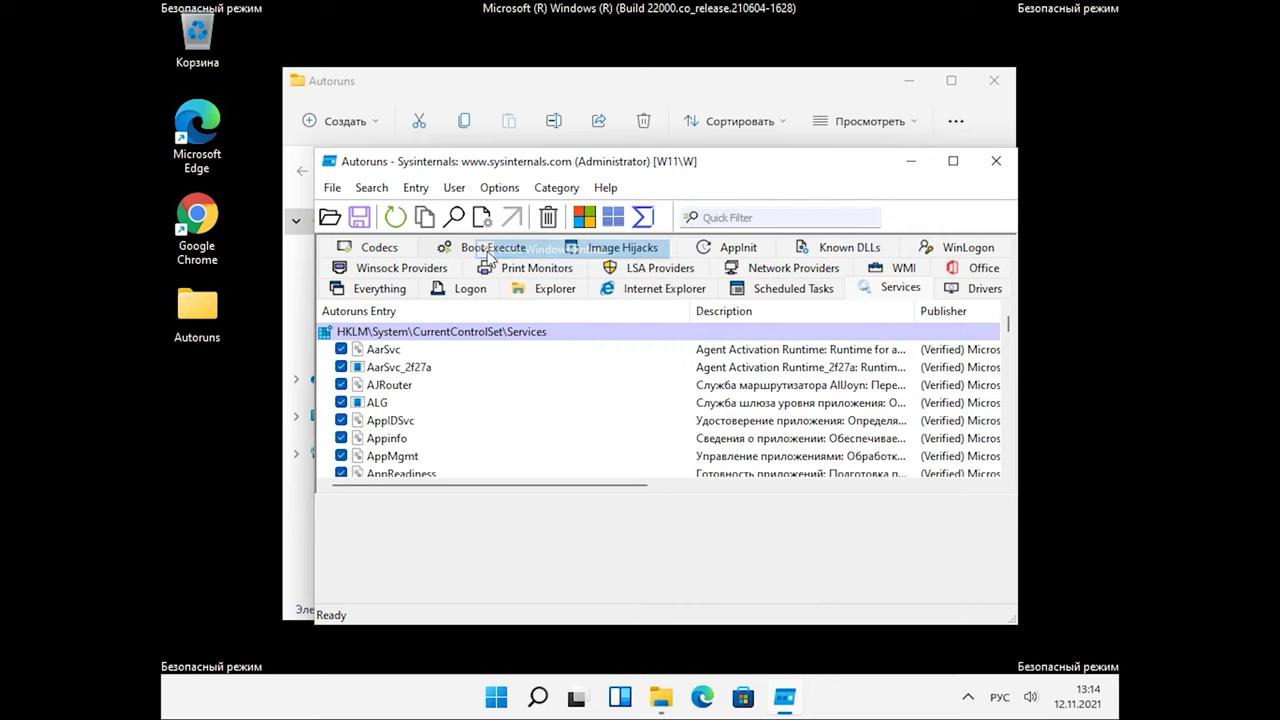
# - Locate and select the WinDefend service entry, and close Autoruns and its folder window
pyautogui.scroll(-20, 398, 412)
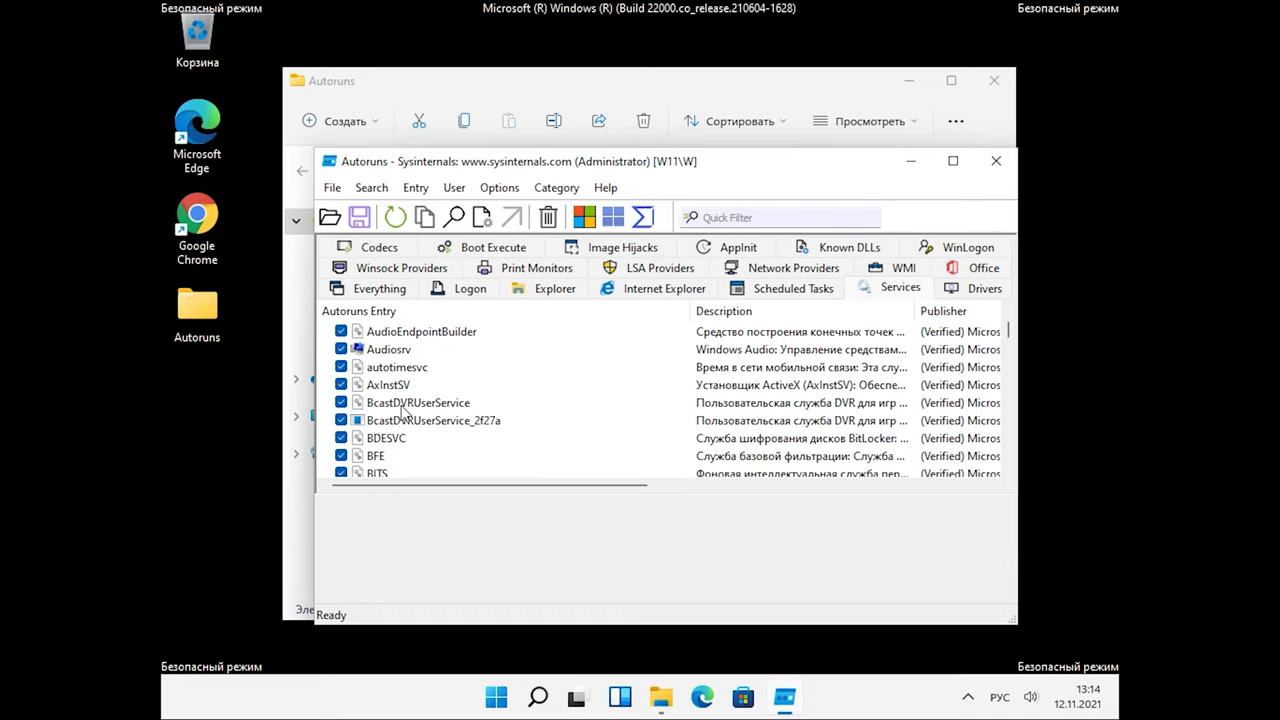
pyautogui.scroll(-20, 398, 412)
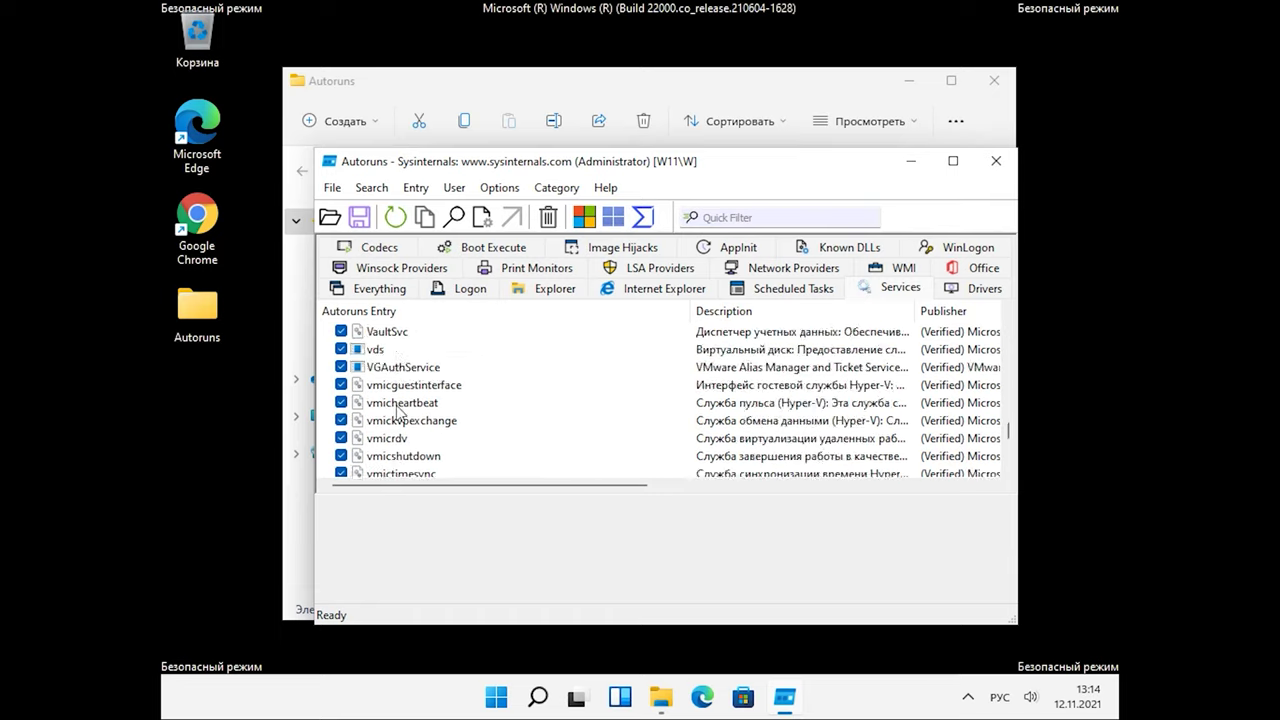
pyautogui.scroll(-3, 398, 412)
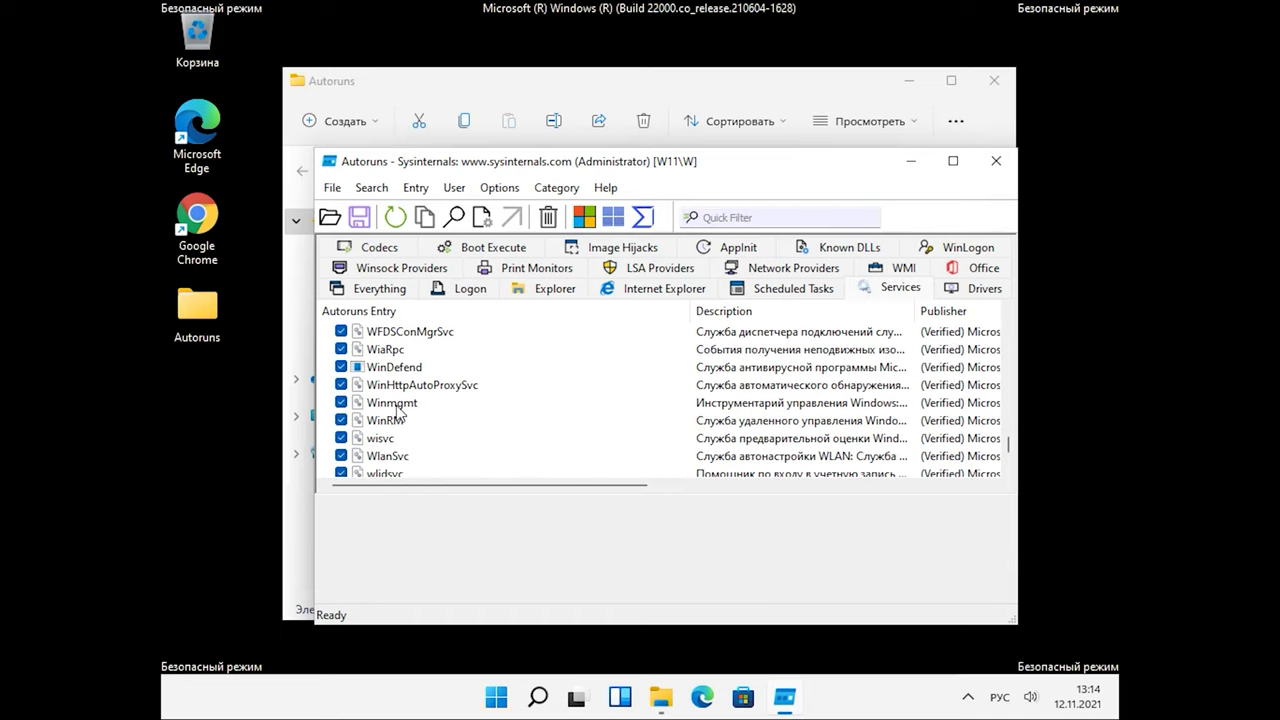
pyautogui.click(398, 368)
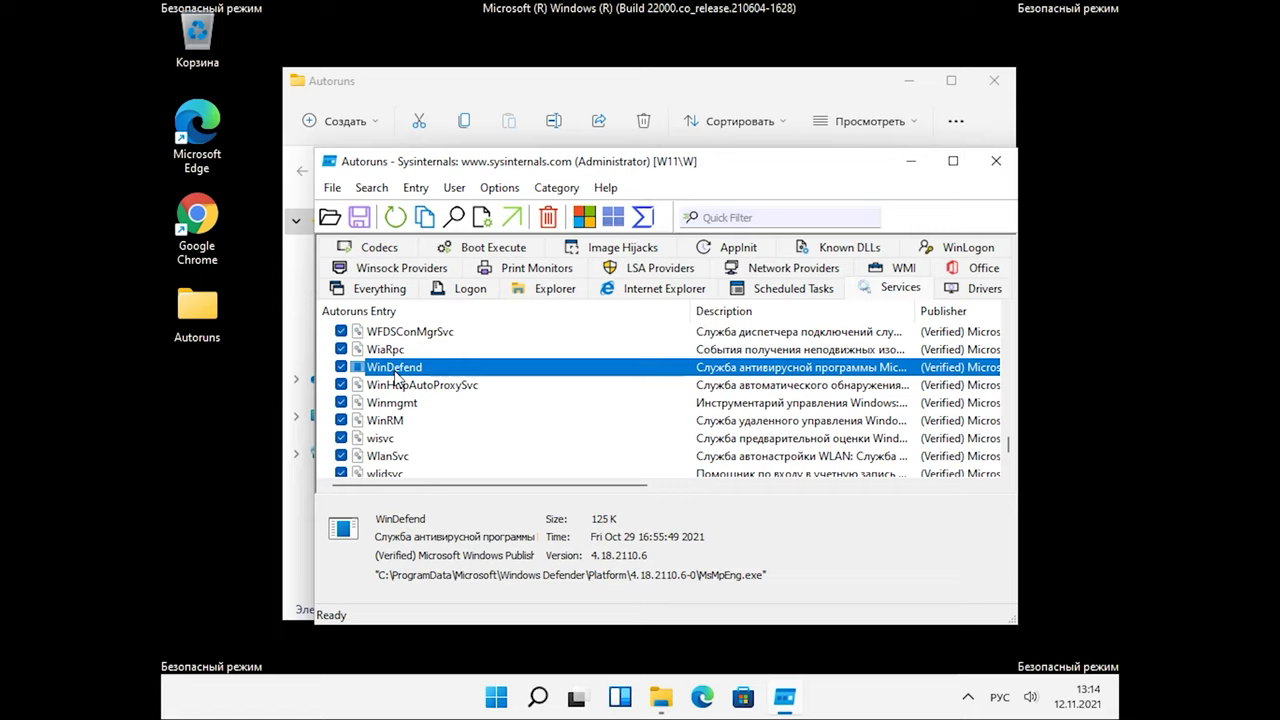
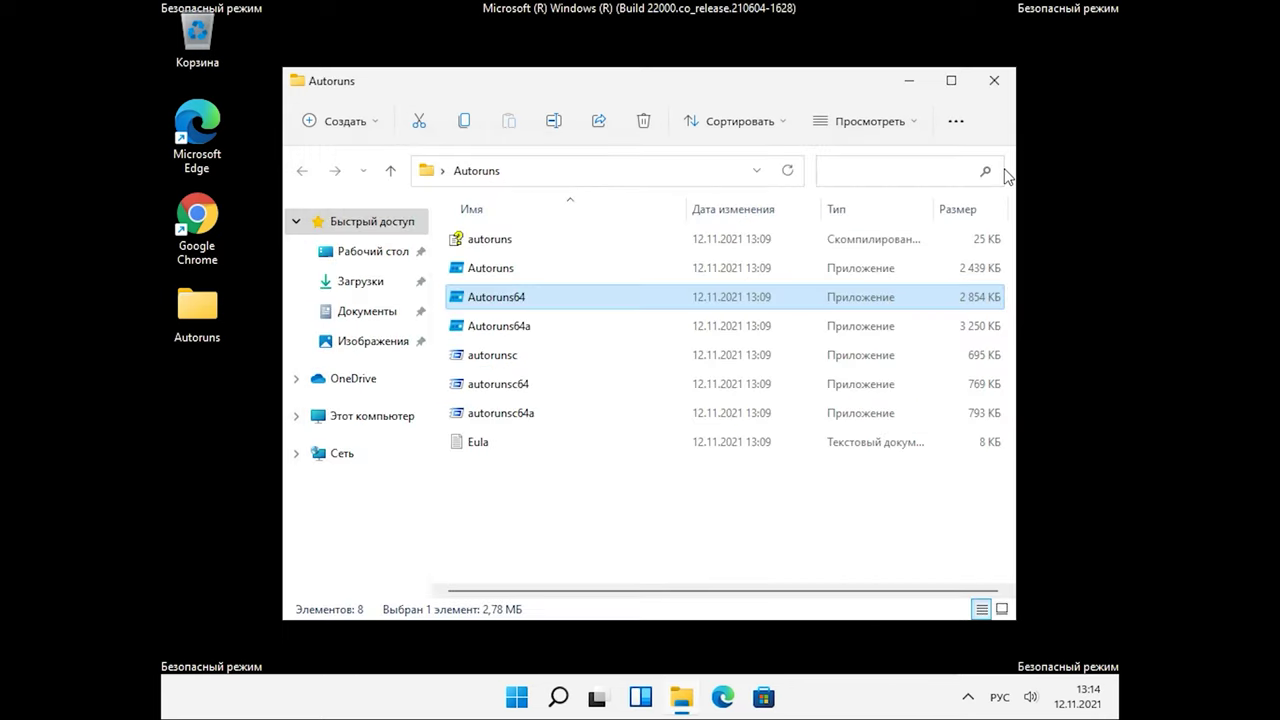
pyautogui.click(996, 84)
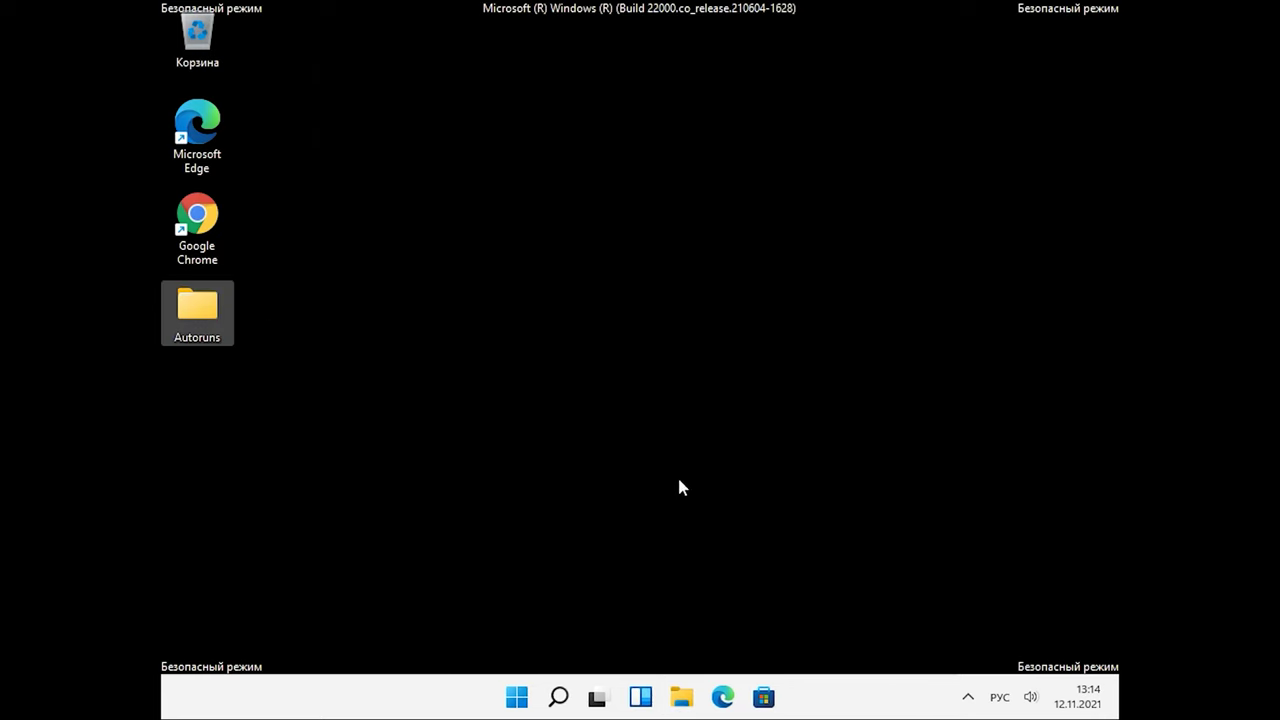
# - Set the startup selection to normal startup (Обычный запуск) in System Configuration and restart the computer
pyautogui.click(516, 697)
pyautogui.press('Escape')
pyautogui.moveTo(559, 700)
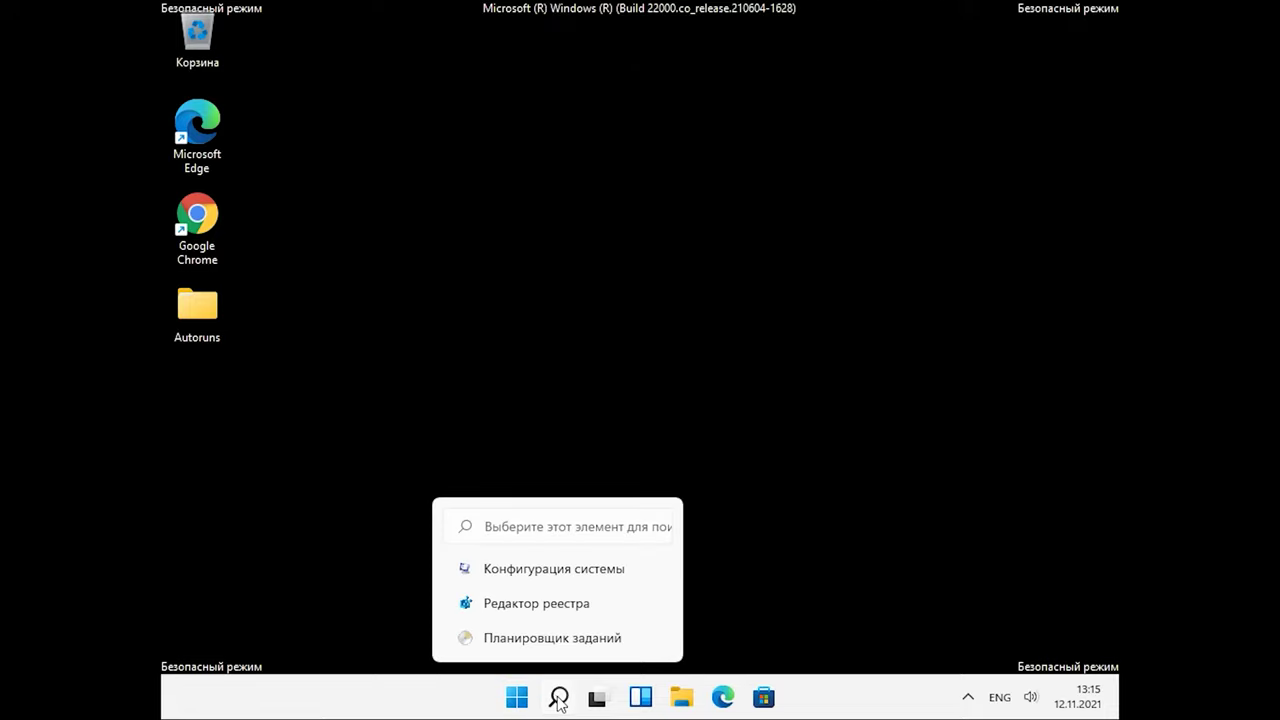
pyautogui.click(555, 570)
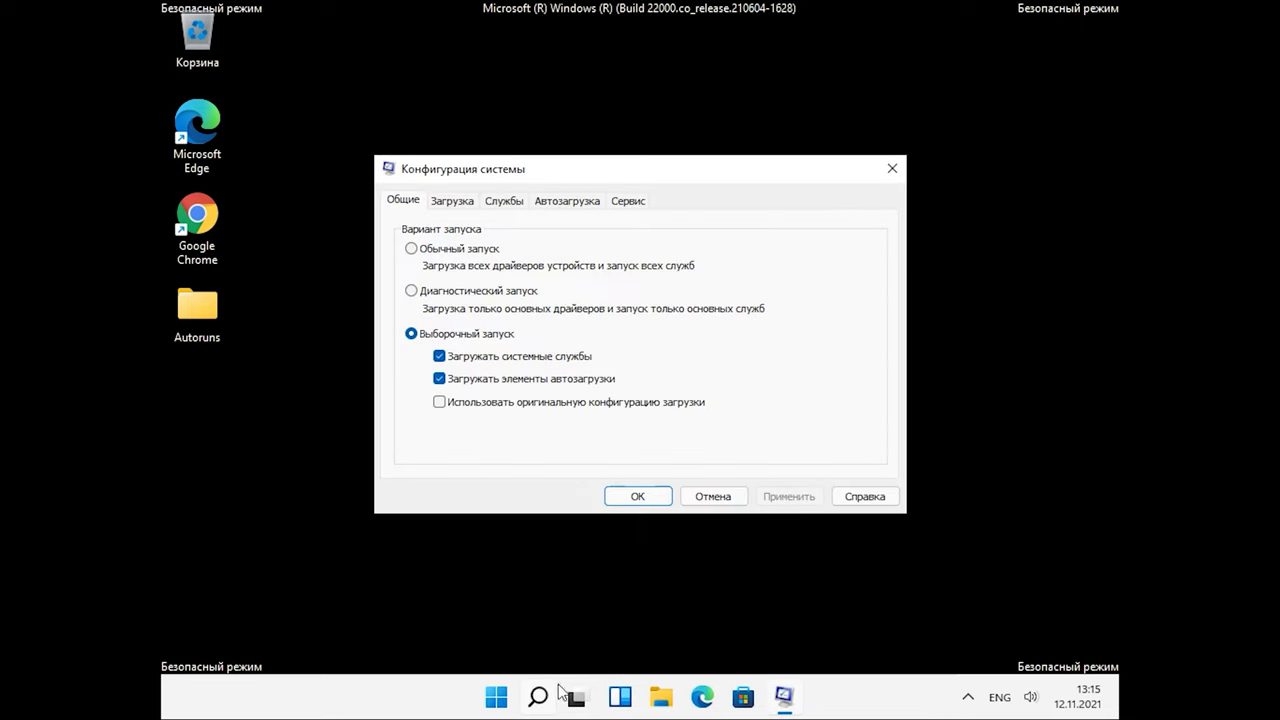
pyautogui.click(447, 253)
pyautogui.click(640, 498)
pyautogui.click(575, 381)
# - Examine the running background processes in Task Manager's detailed view for Defender's antivirus service, and close Task Manager
pyautogui.hotkey('ctrl', 'shift', 'Escape')
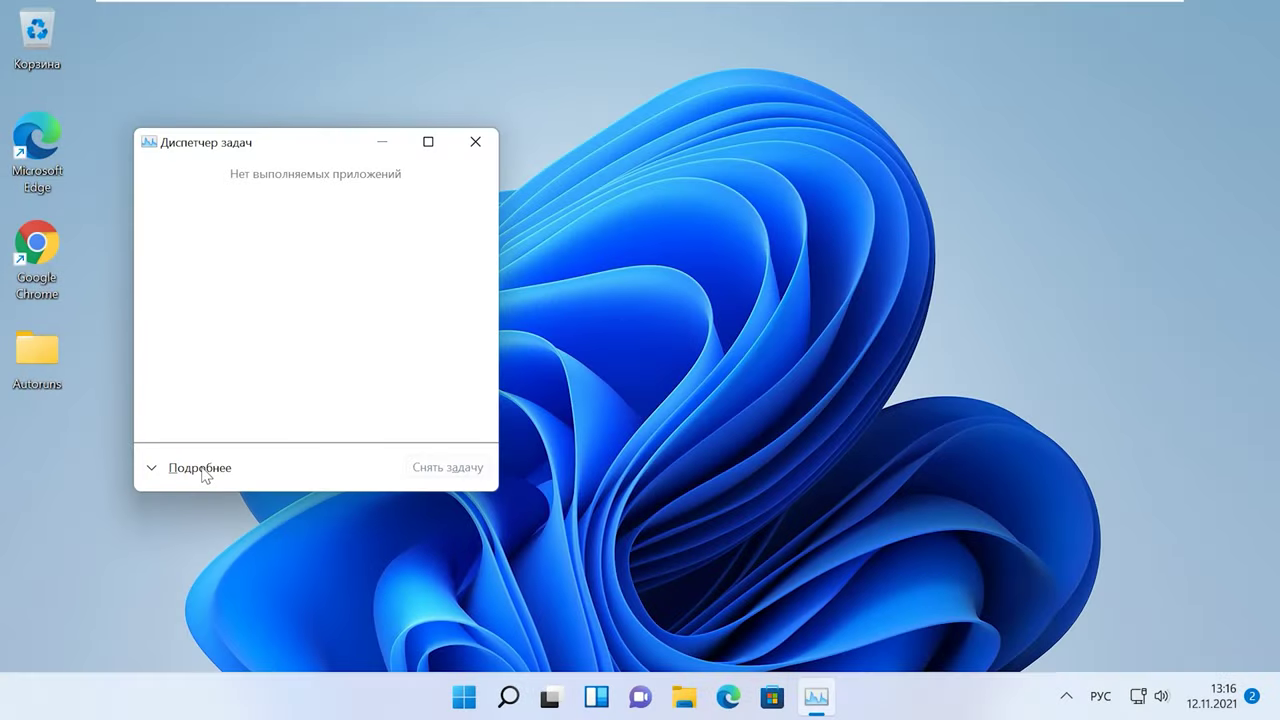
pyautogui.click(203, 470)
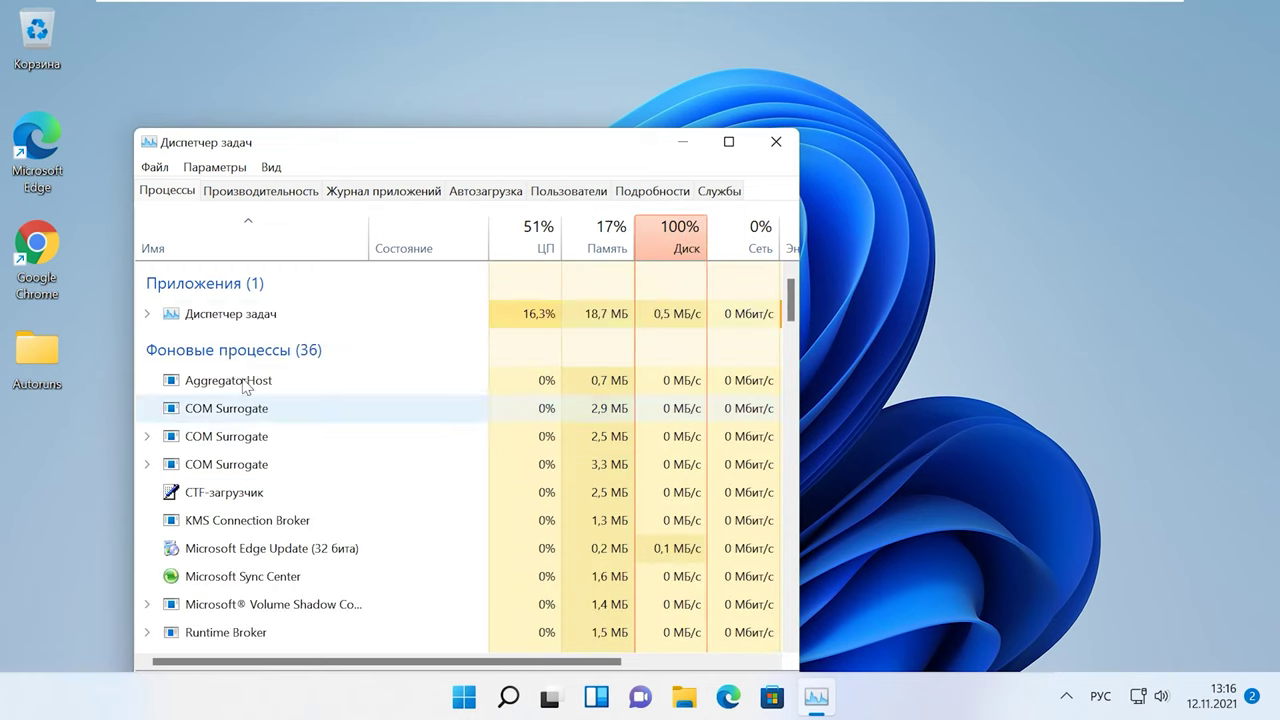
pyautogui.scroll(-5, 252, 515)
pyautogui.scroll(-4, 255, 515)
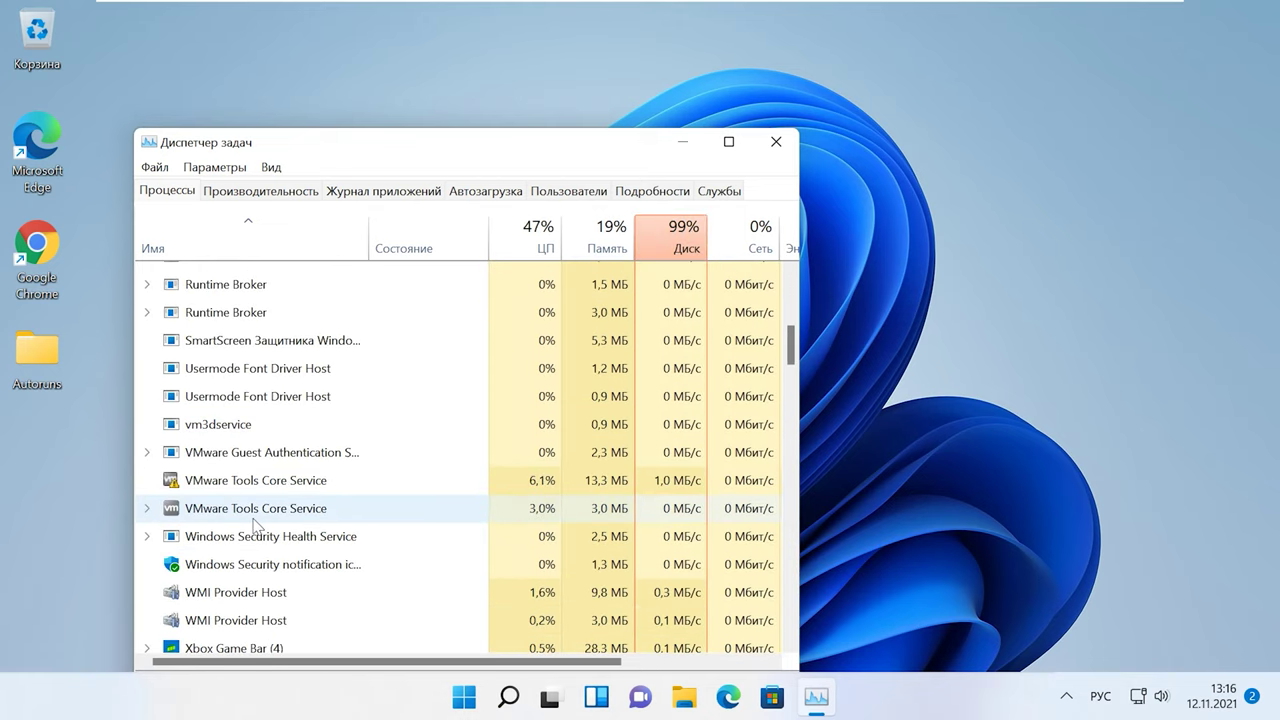
pyautogui.scroll(-10, 255, 522)
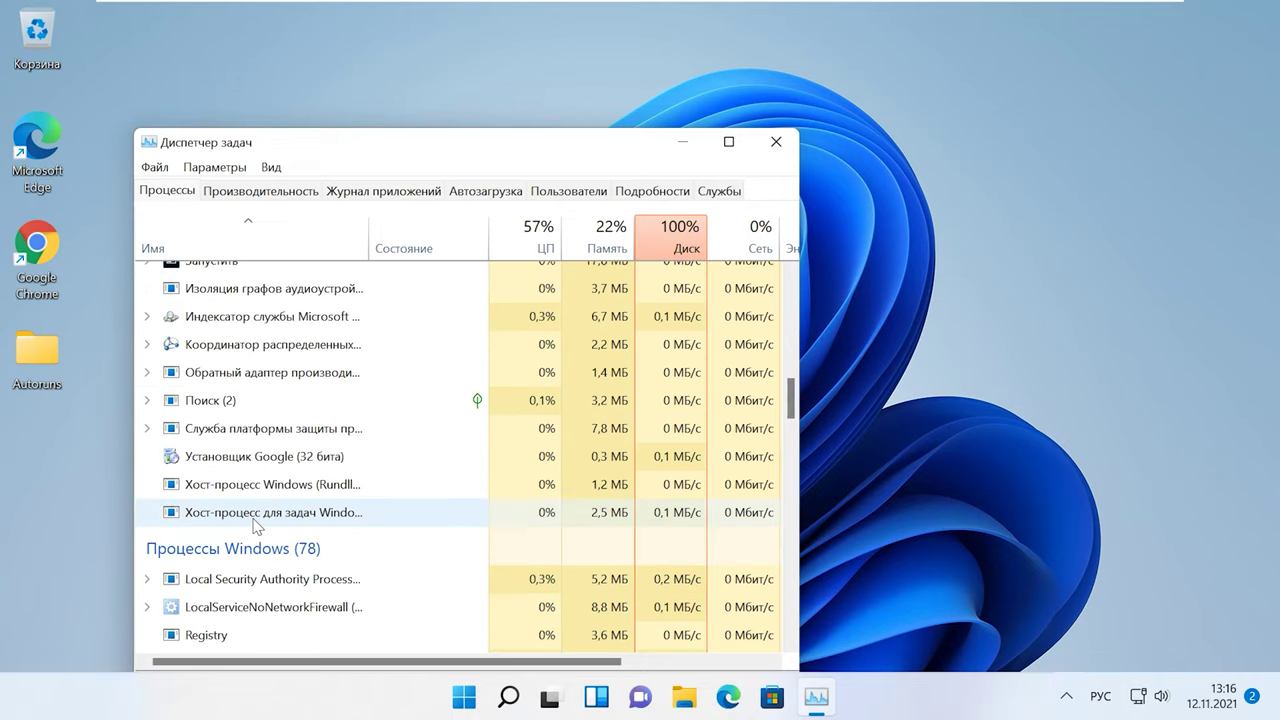
pyautogui.hotkey('alt', 'F4')
# - Open virus and threat protection from the Windows Security settings and check its status there and on the security overview
pyautogui.press('super')
pyautogui.click(883, 248)
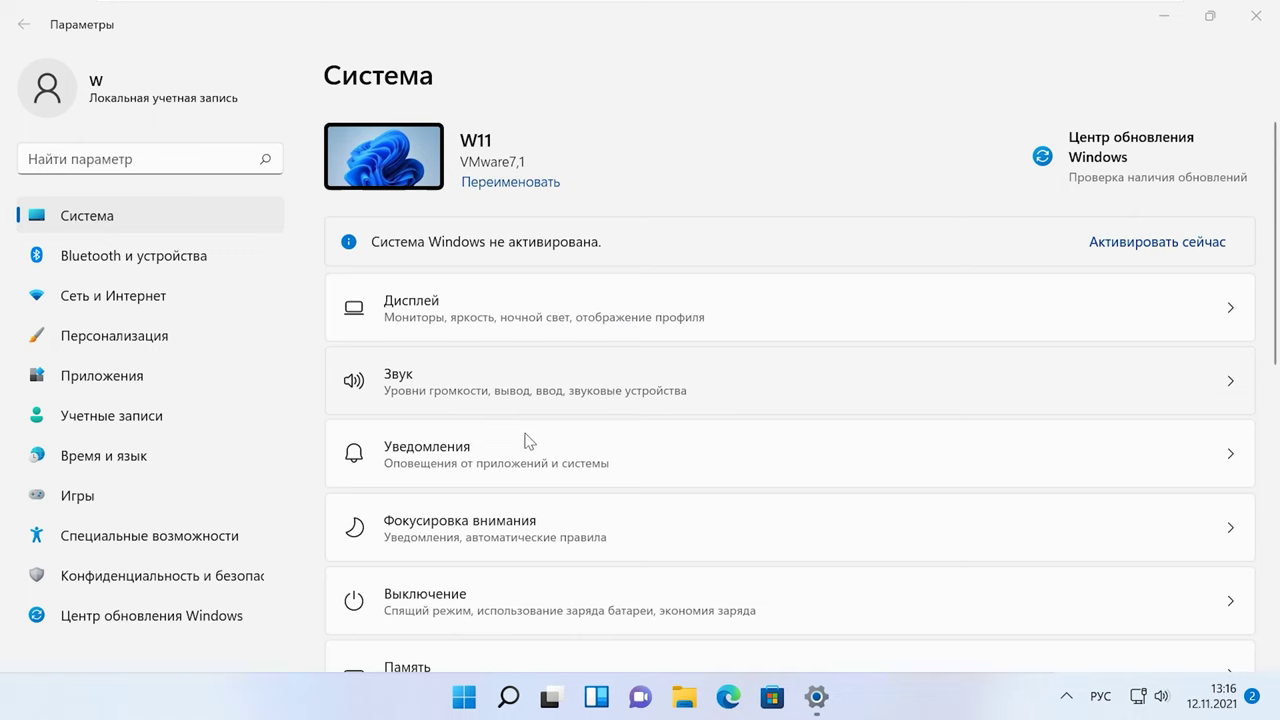
pyautogui.click(176, 586)
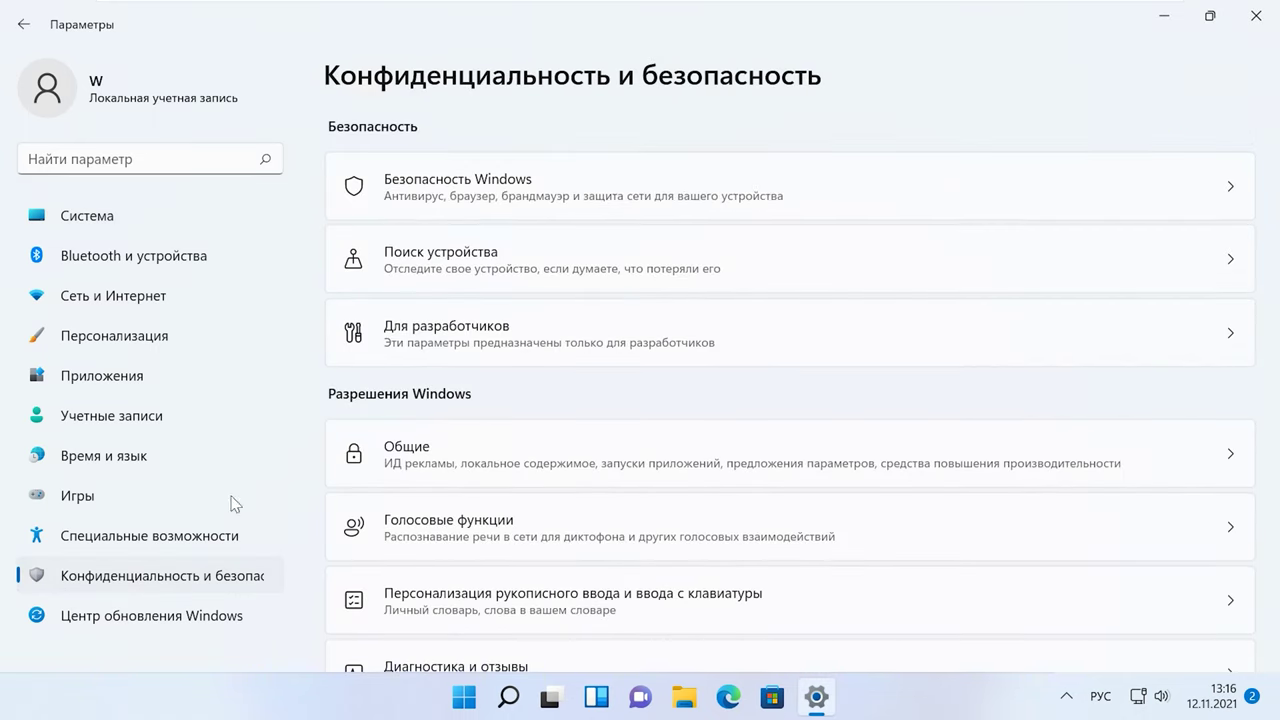
pyautogui.click(528, 190)
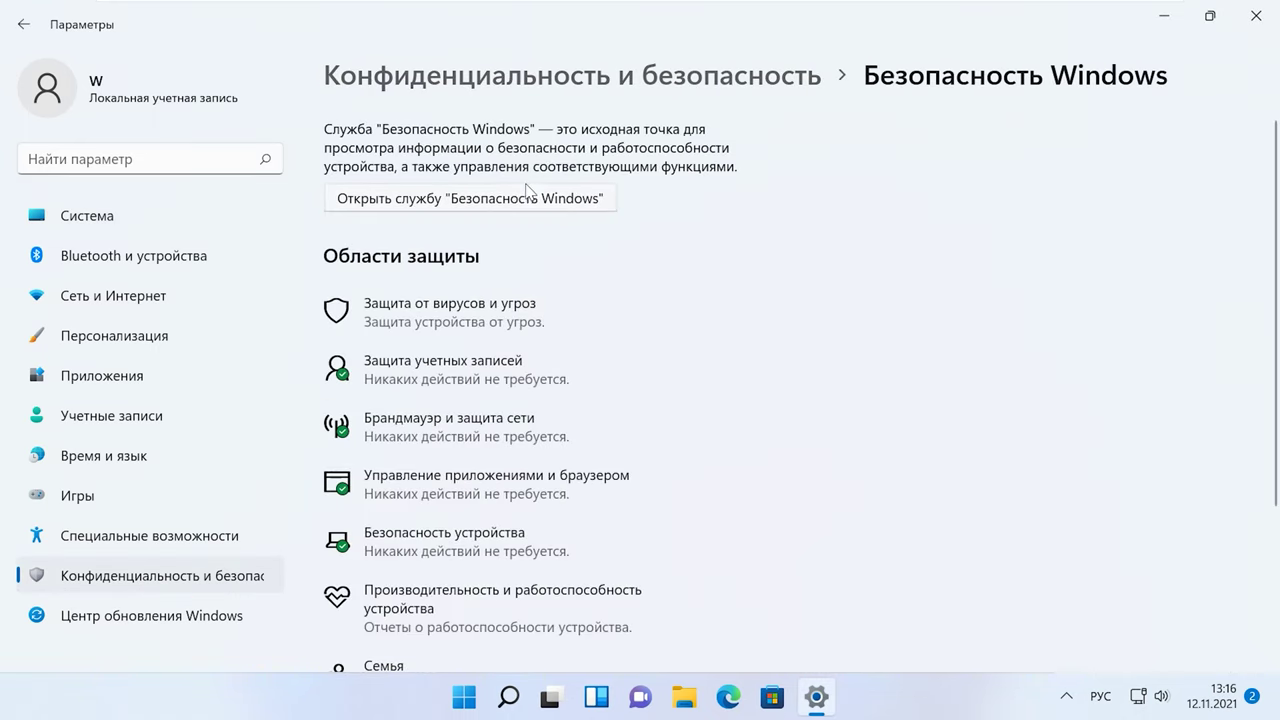
pyautogui.click(444, 320)
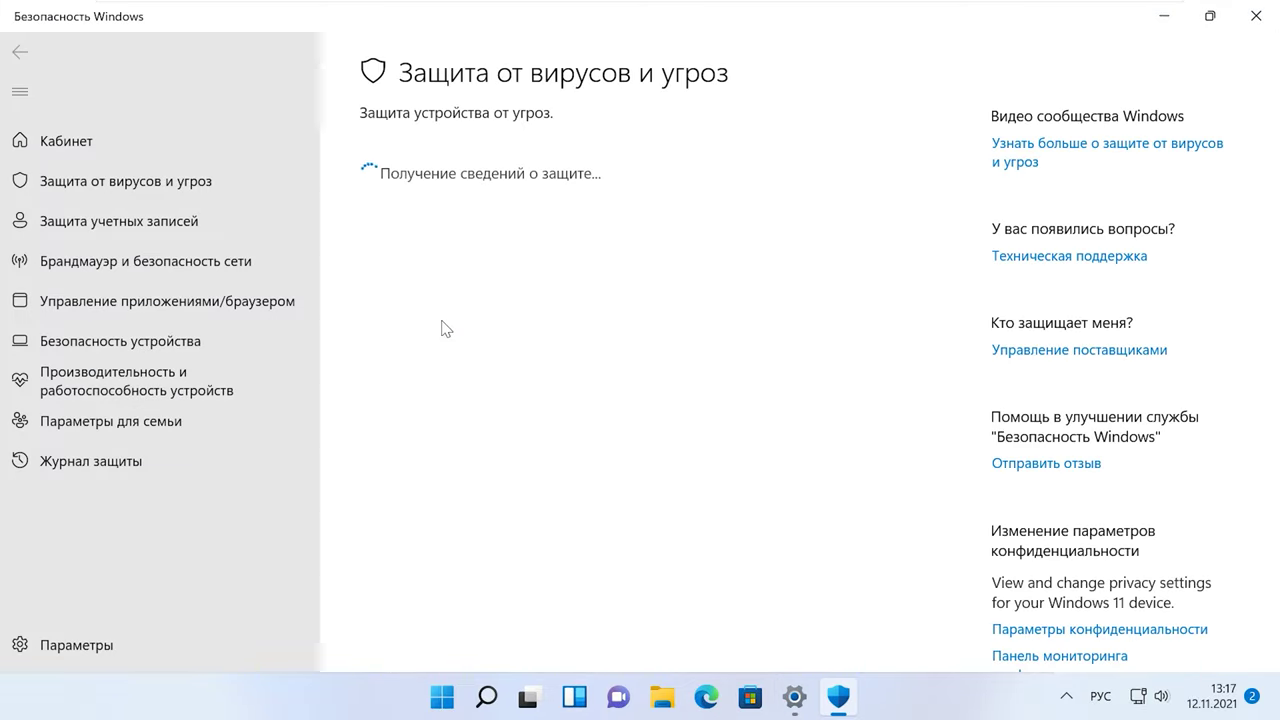
pyautogui.click(120, 140)
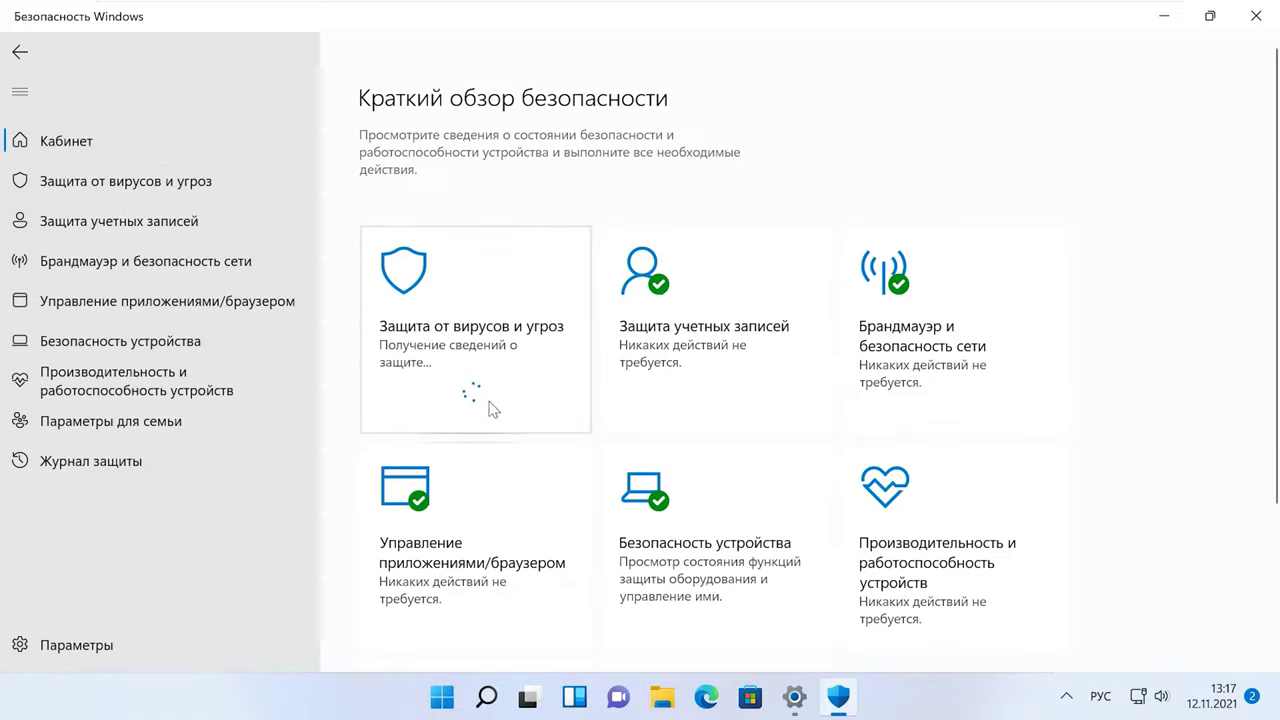